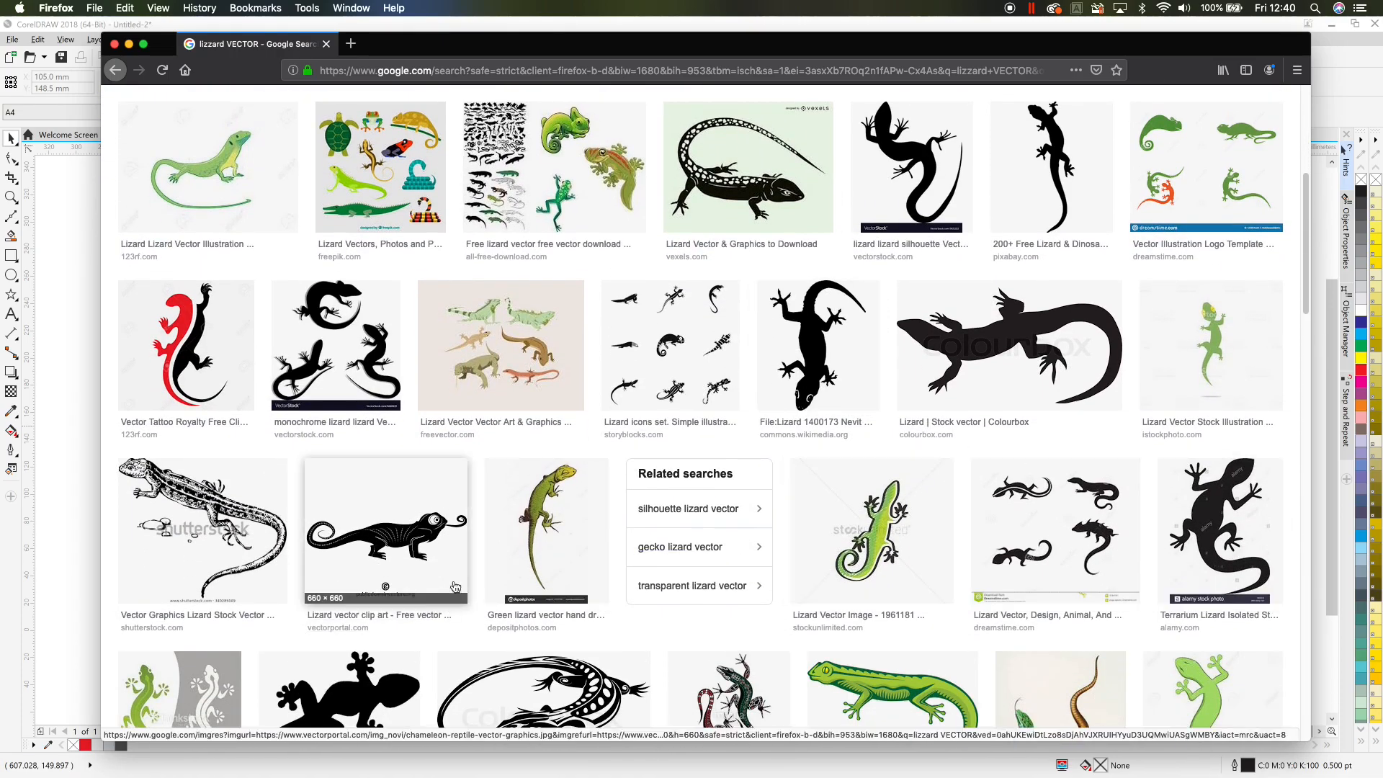
Step: Browse the lizard vector image results and preview the Pixabay lizard and the Gecko Reptile Shape silhouette
scroll(454, 592, down, 2)
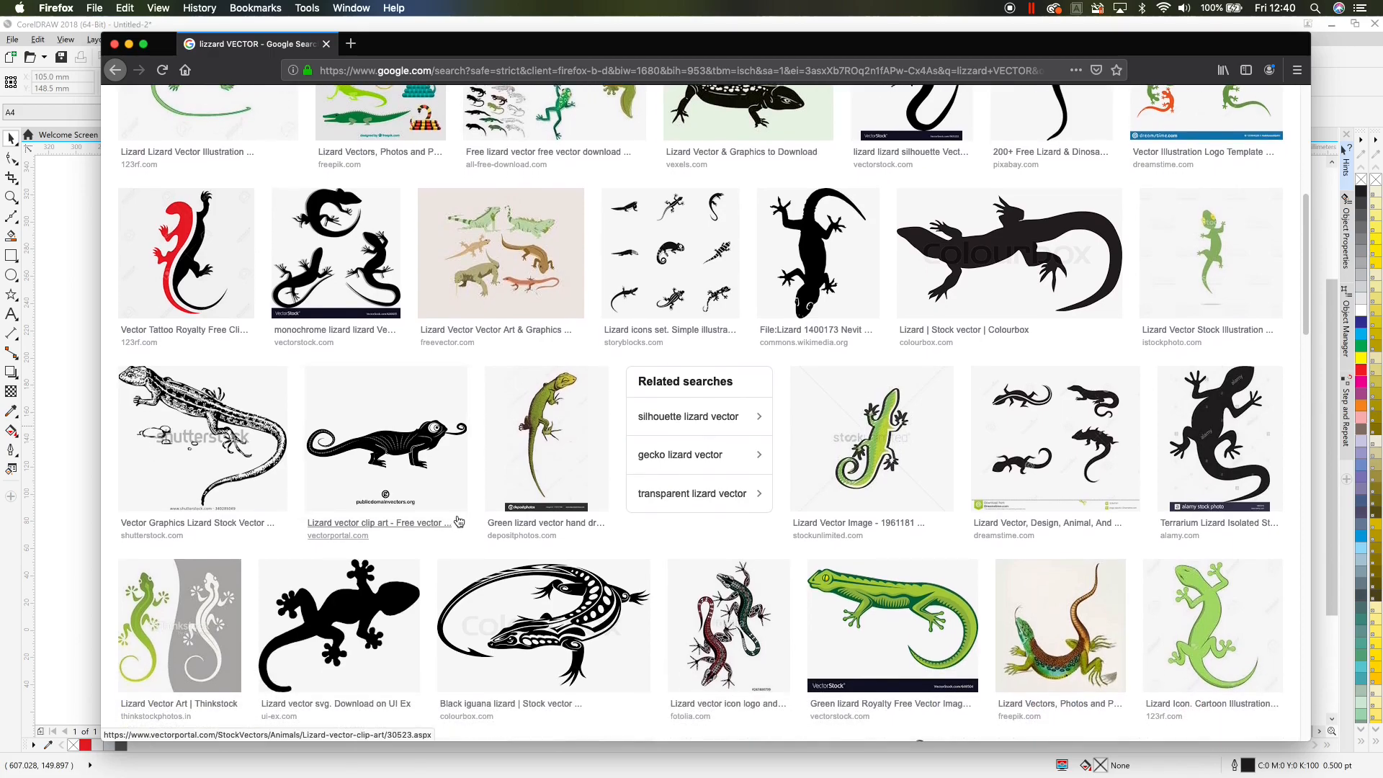
scroll(457, 520, down, 2)
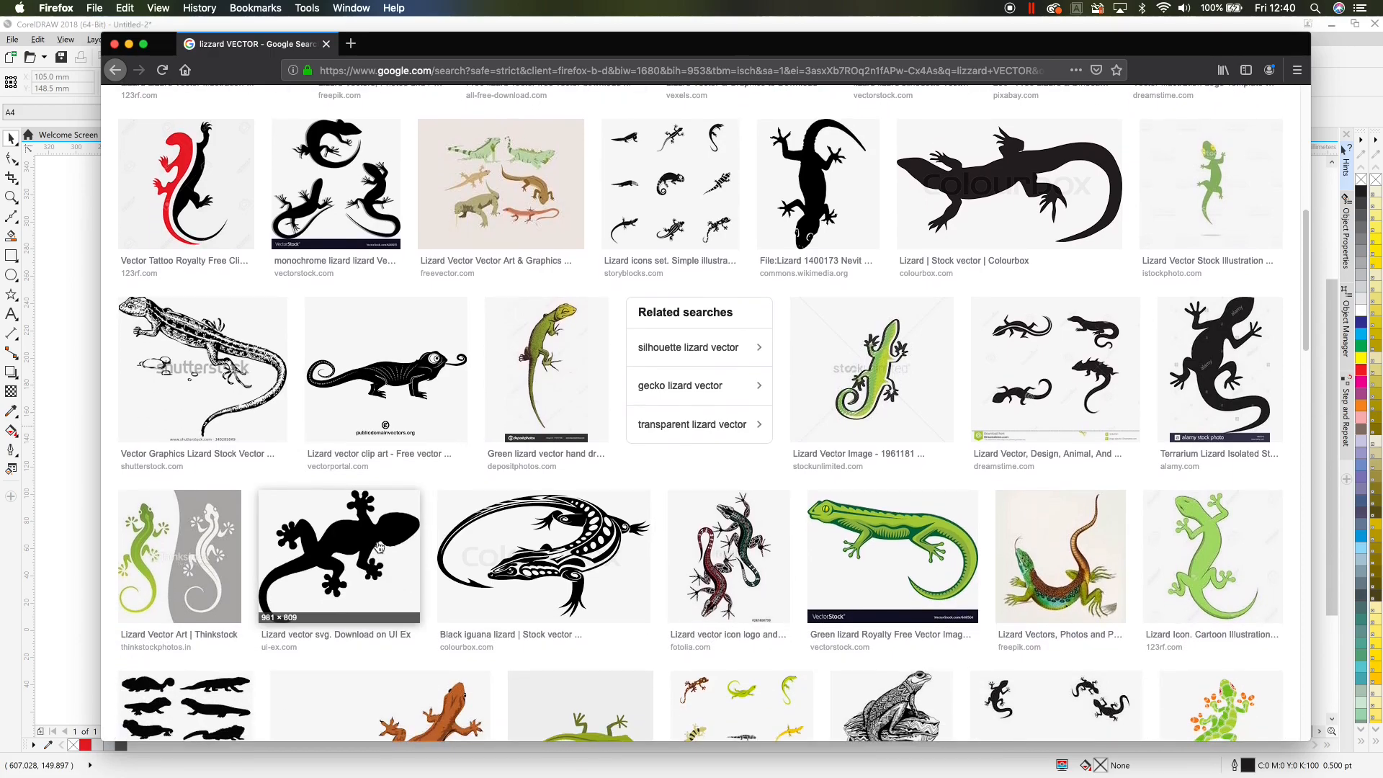
scroll(446, 507, up, 6)
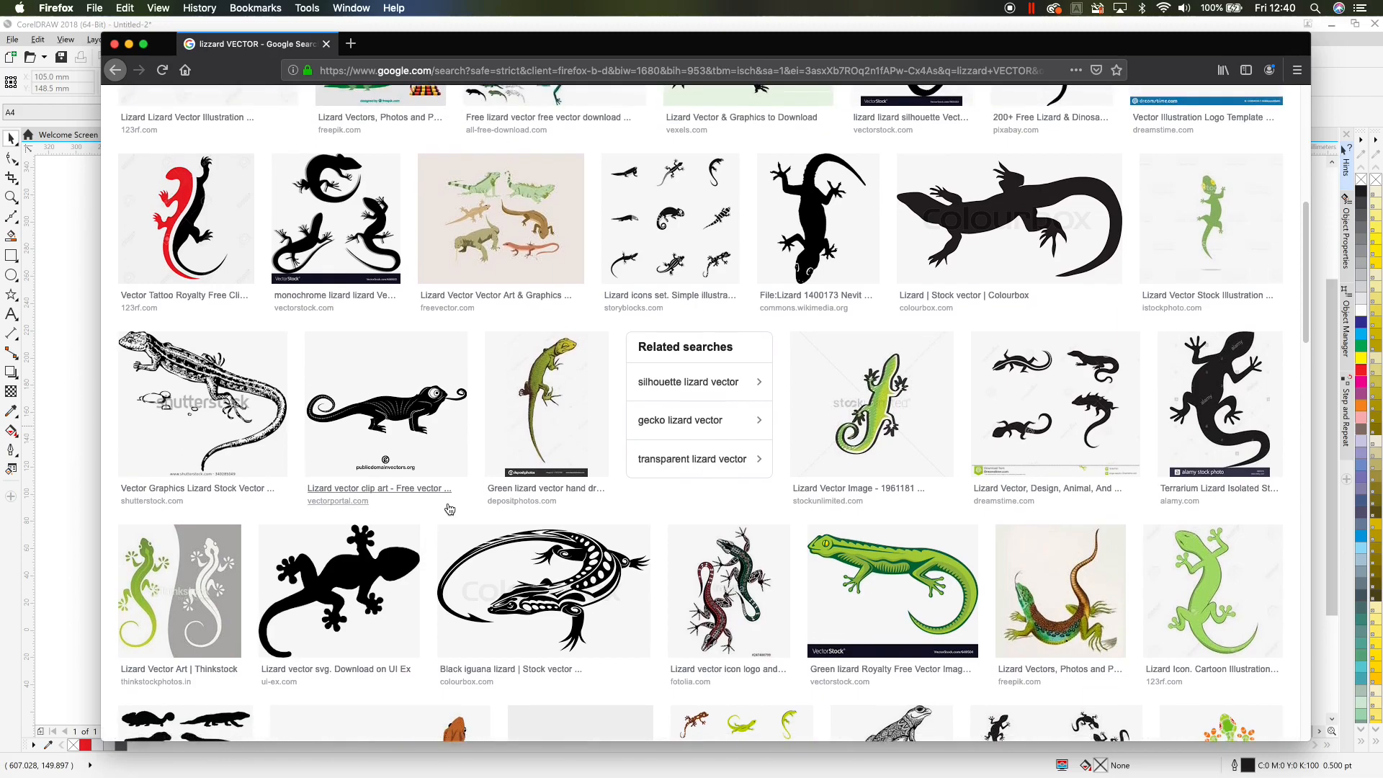
scroll(448, 504, up, 5)
scroll(814, 250, down, 2)
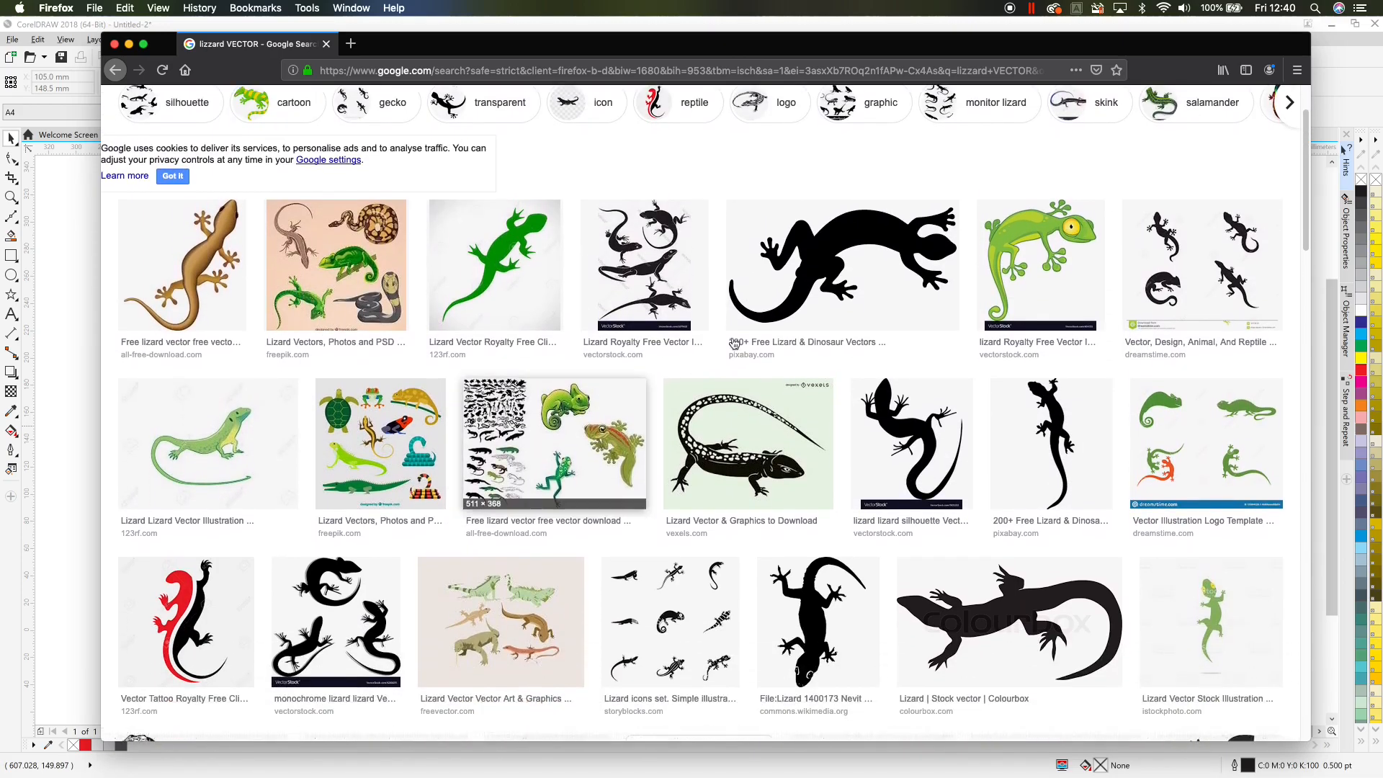
click(814, 250)
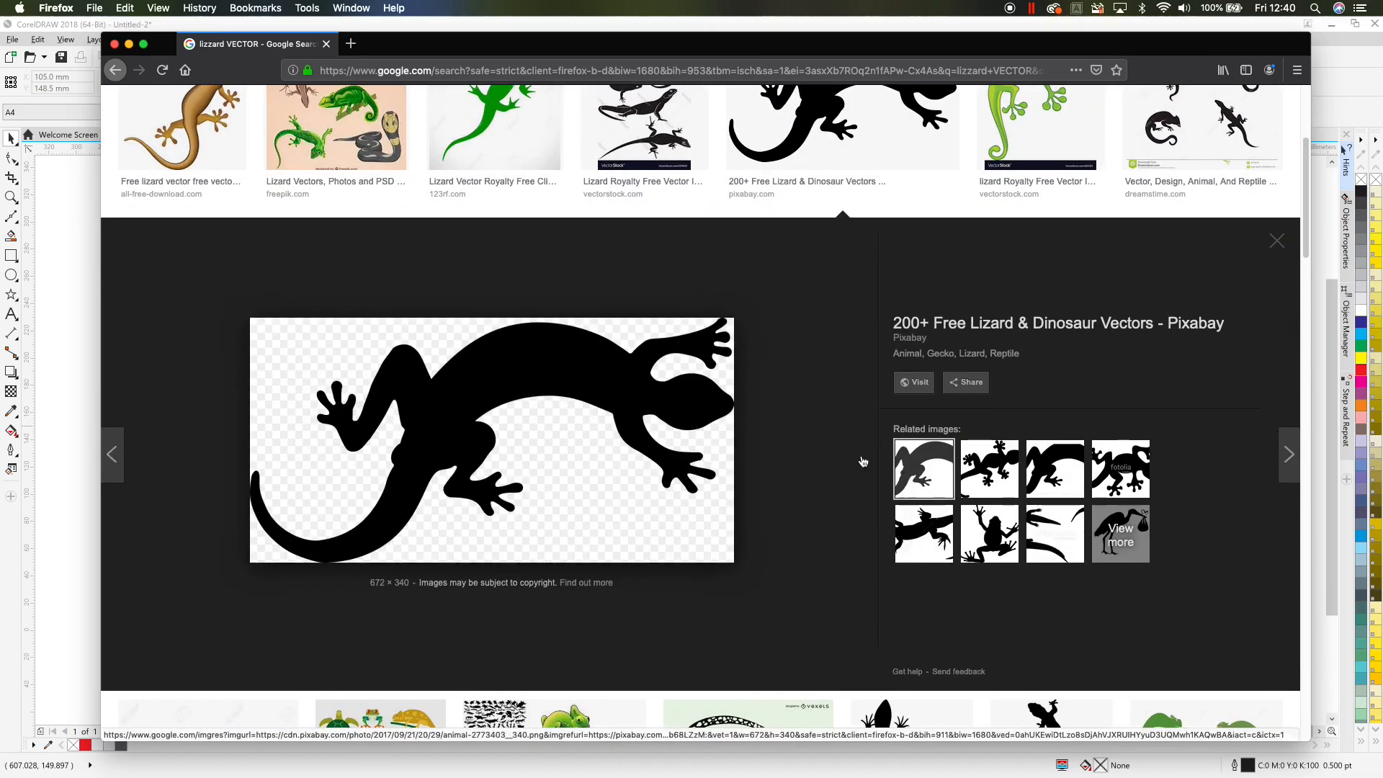
click(966, 461)
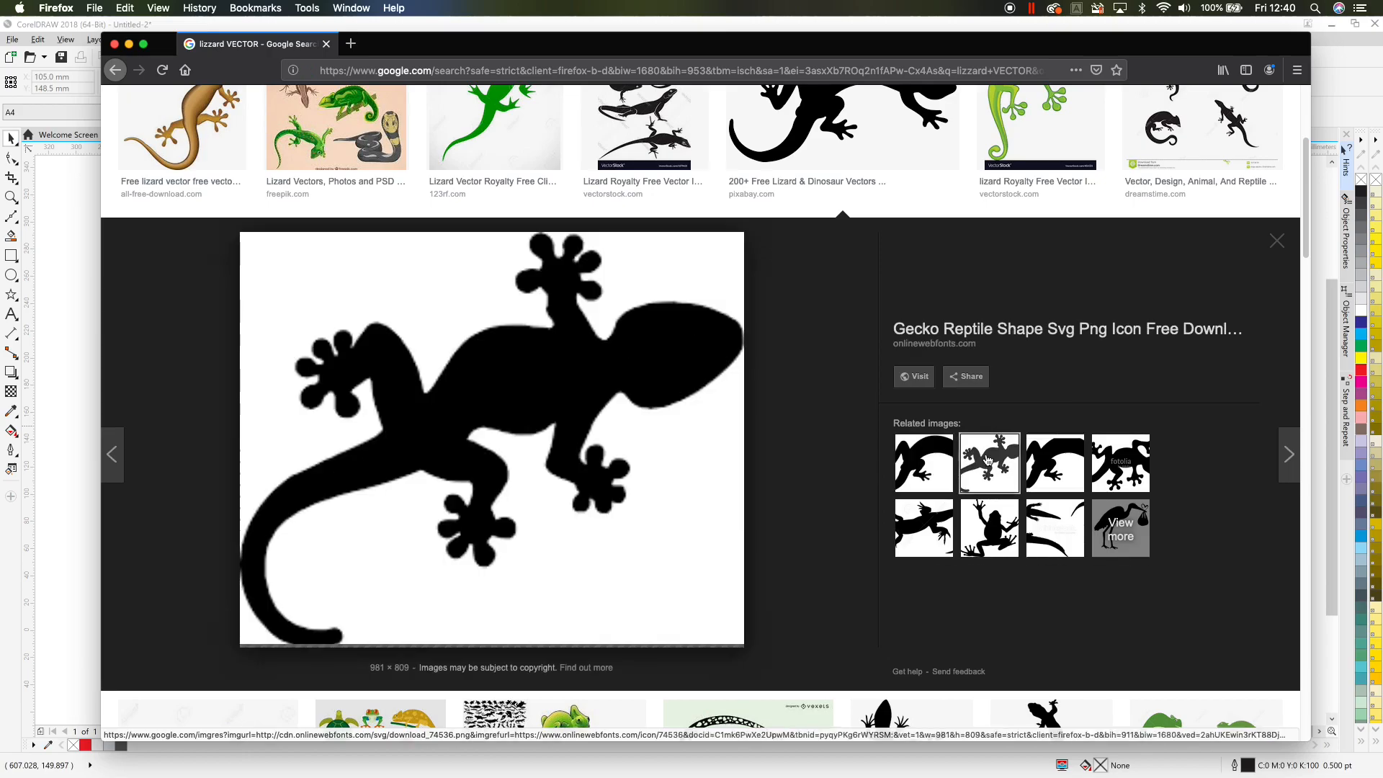
right_click(542, 395)
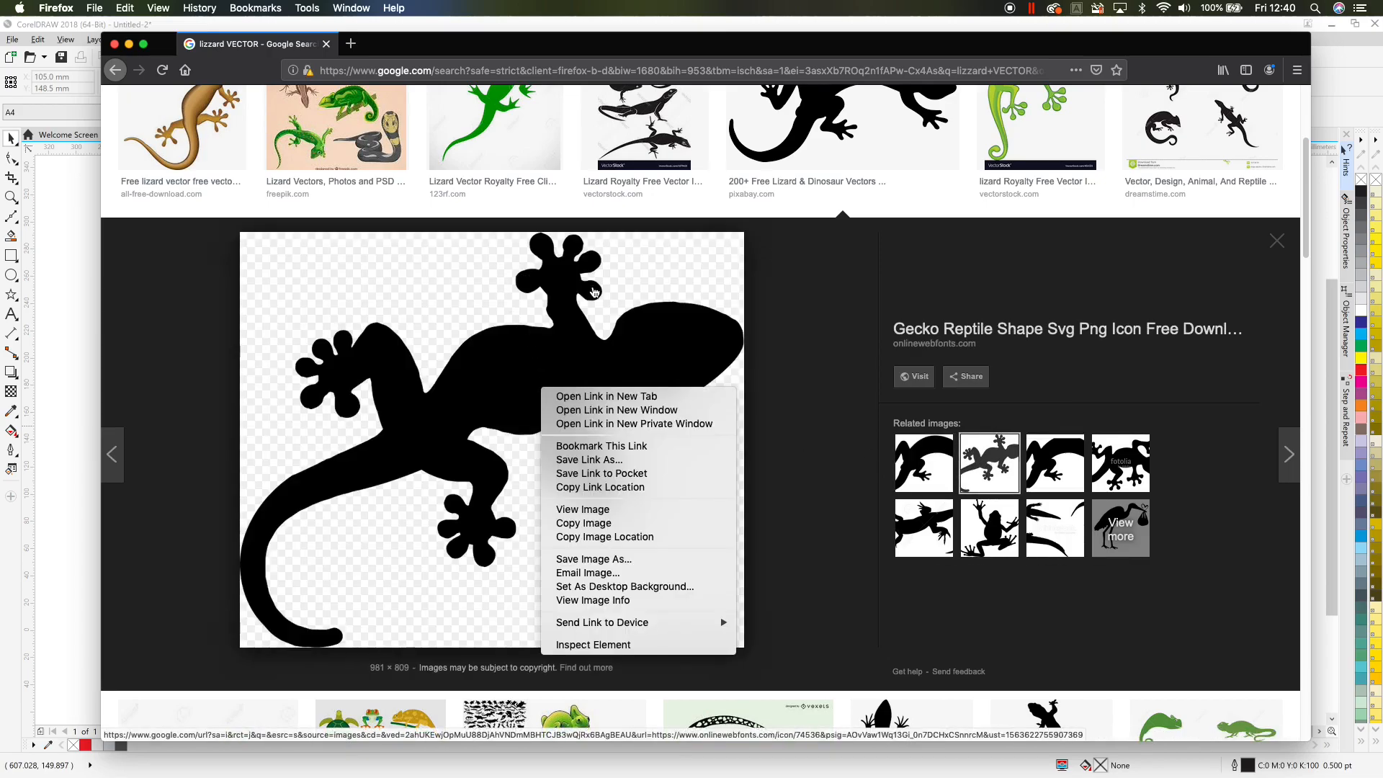
click(917, 474)
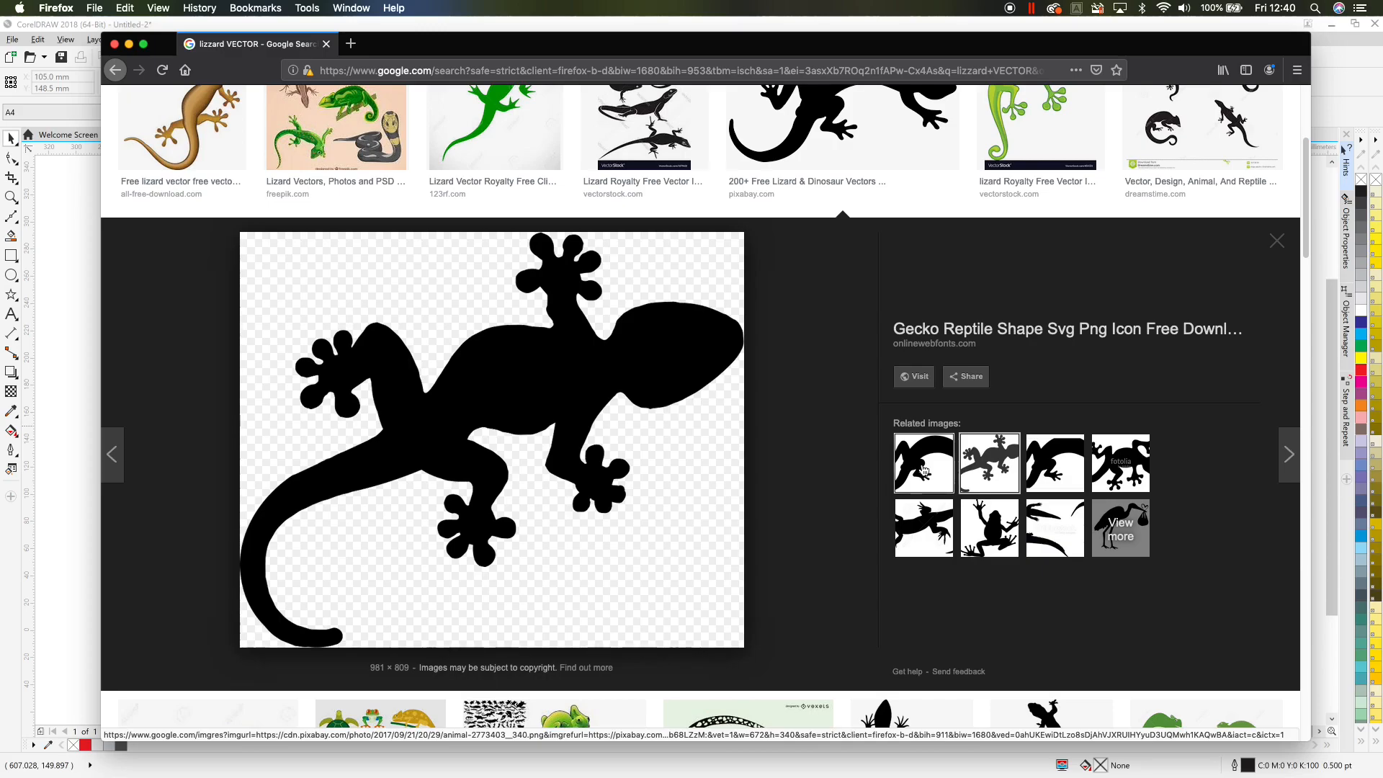
Step: Preview the related 123RF black lizard silhouette and copy the image
click(924, 530)
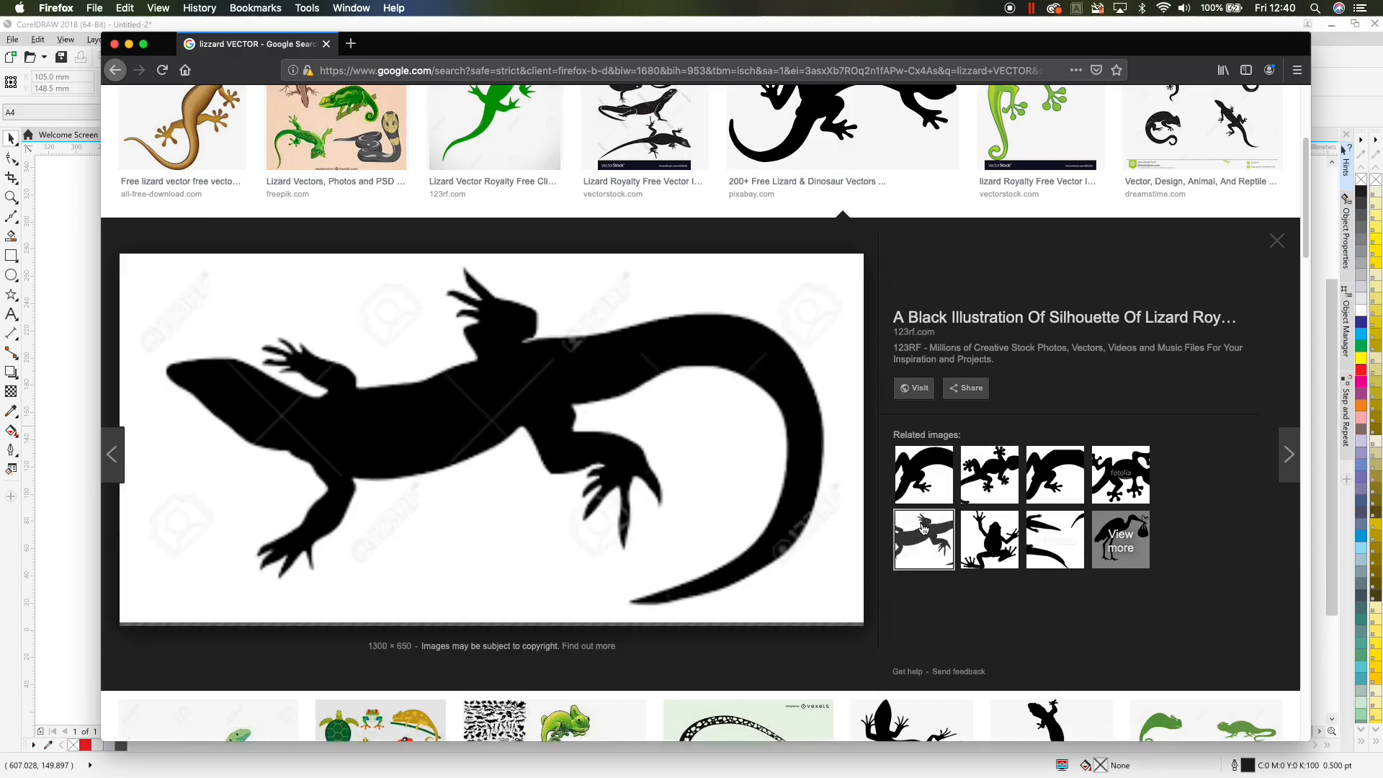
right_click(430, 393)
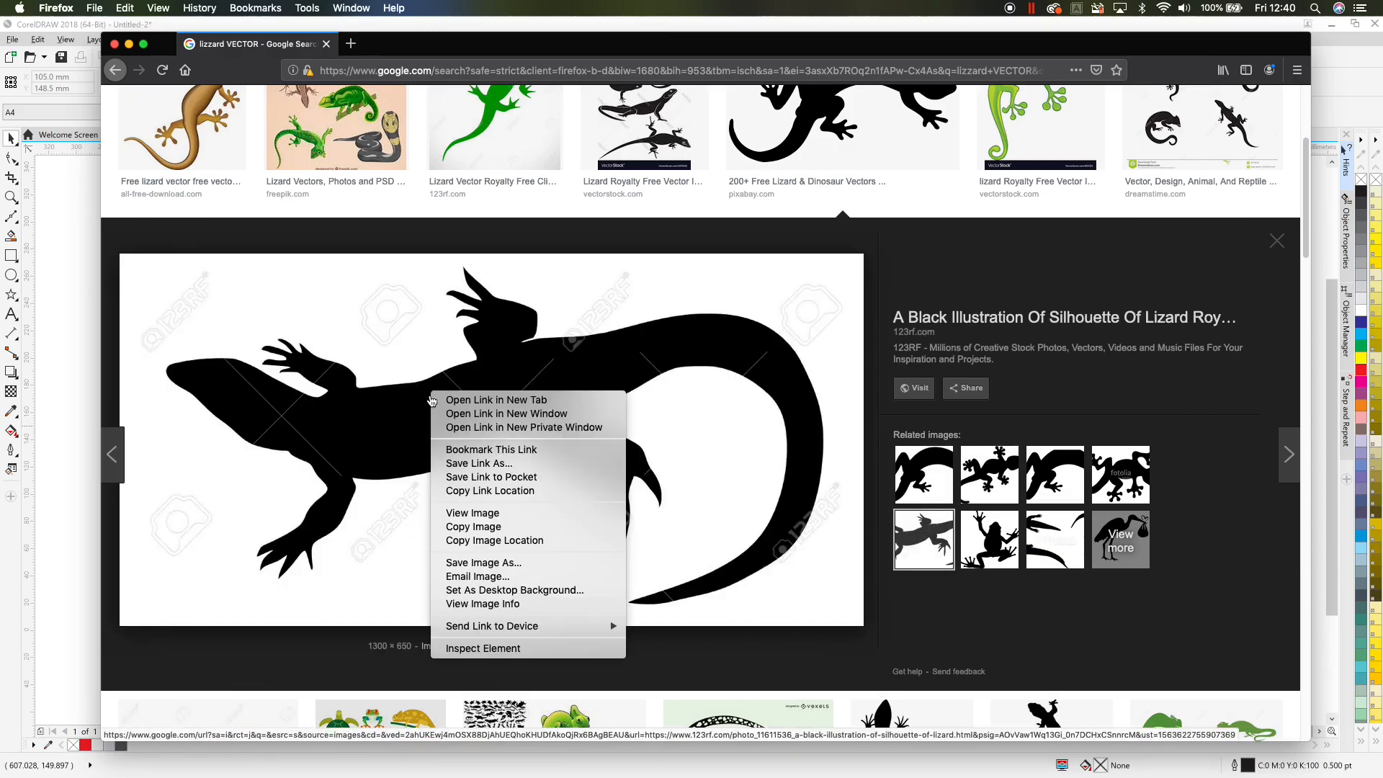
click(495, 531)
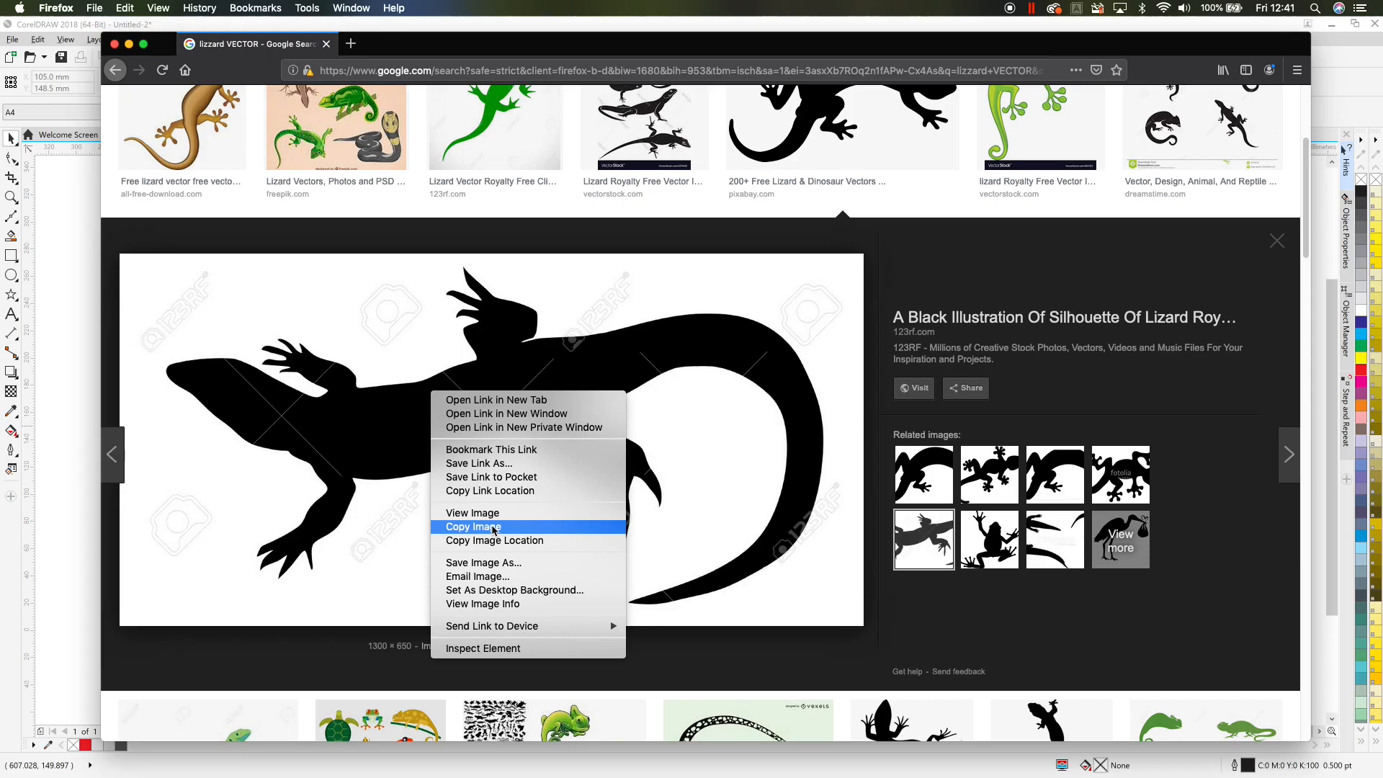
Step: Switch to CorelDRAW, paste the lizard image into the blank document and enlarge it to about 212 mm wide, centred on the page
click(73, 351)
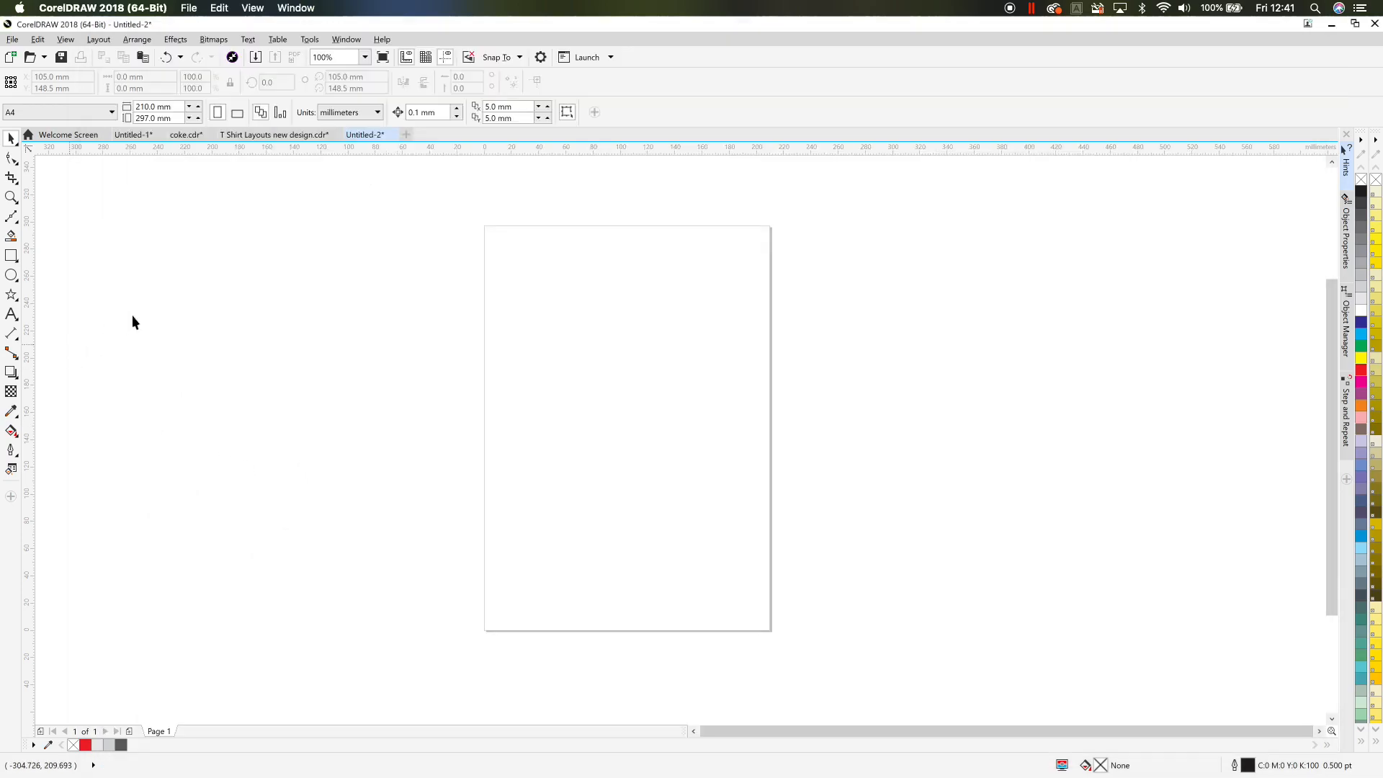
right_click(670, 298)
click(723, 408)
drag(748, 365, 801, 311)
drag(684, 418, 662, 397)
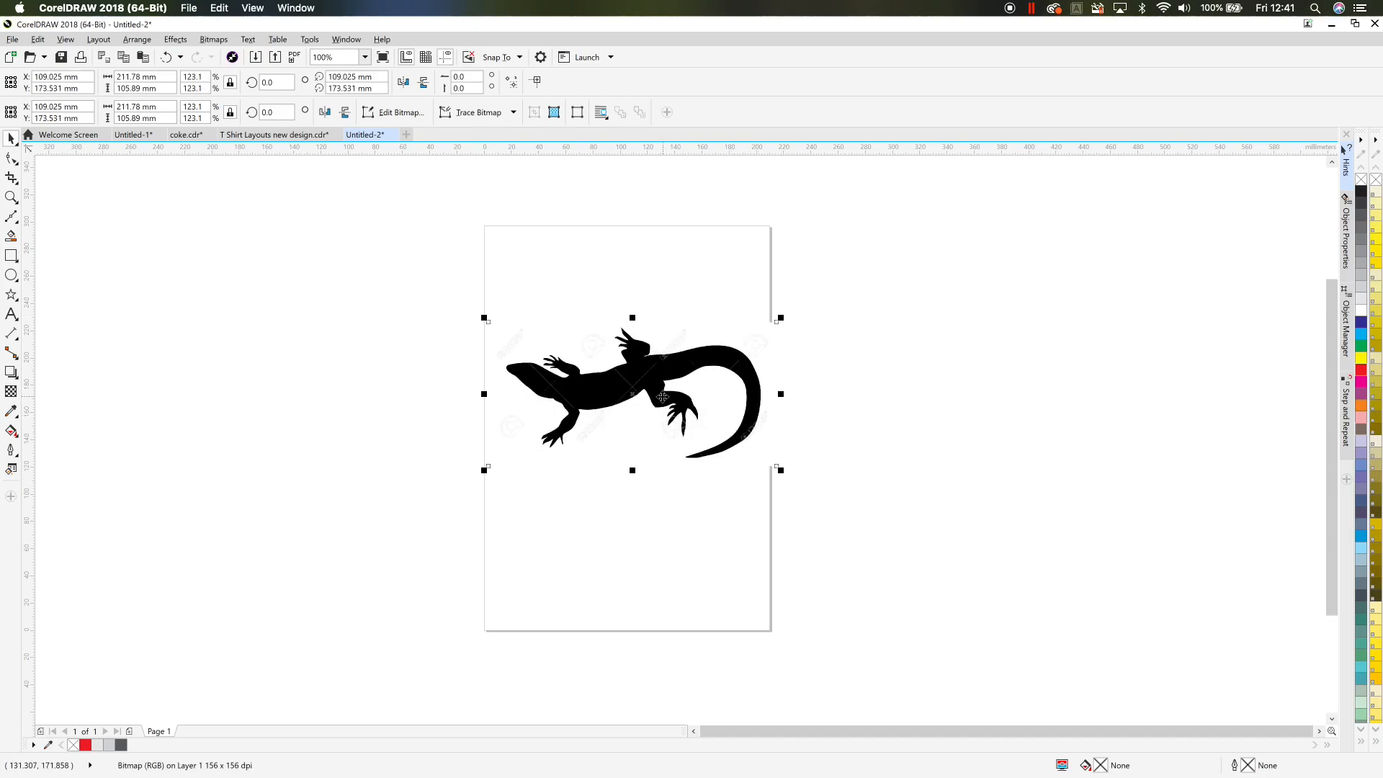
Step: Rotate the lizard image to about 338.8 degrees so that its head points upward
click(662, 397)
drag(781, 318, 729, 556)
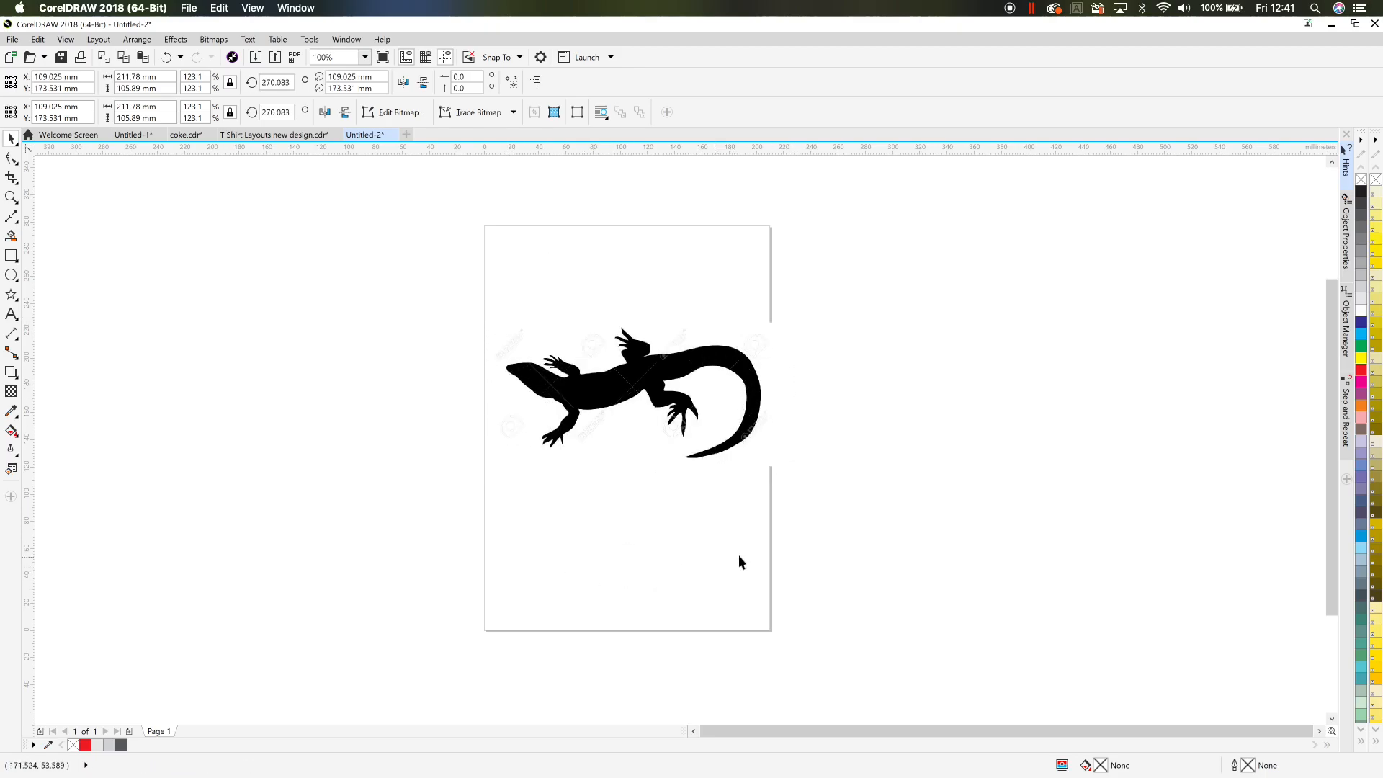
click(776, 536)
click(681, 470)
click(653, 402)
drag(553, 243, 490, 404)
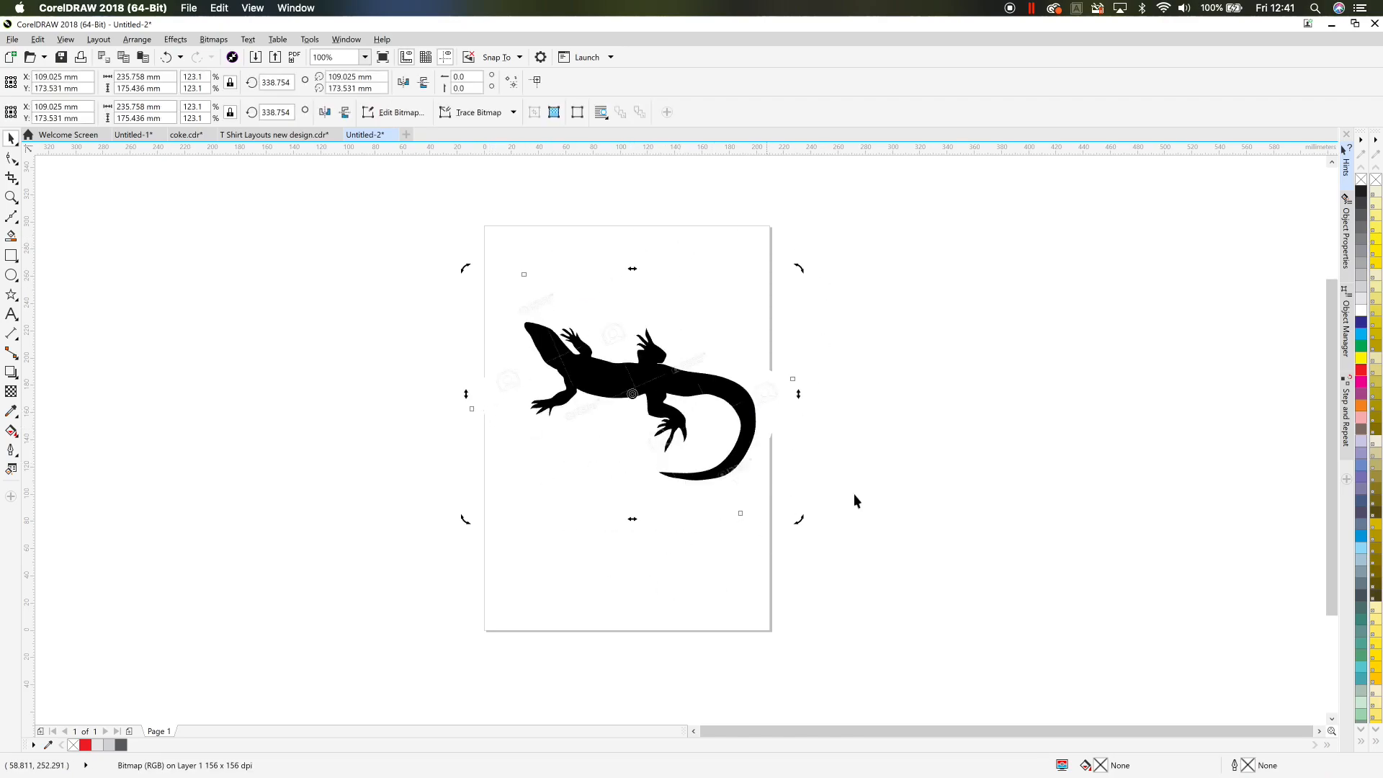
Step: Move the rotated lizard image so its centre sits at about X 118.8 mm, Y 157.8 mm
click(706, 492)
scroll(609, 378, up, 3)
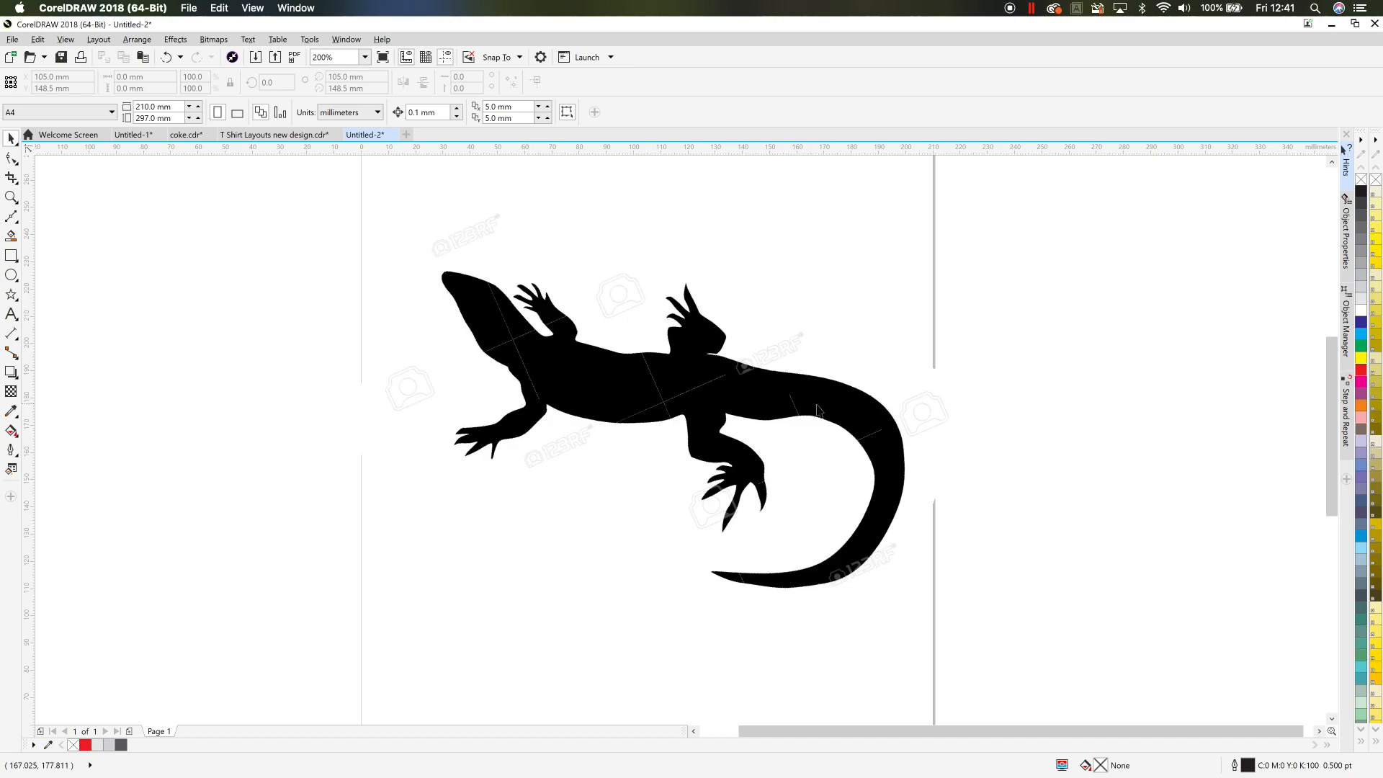
scroll(818, 411, up, 3)
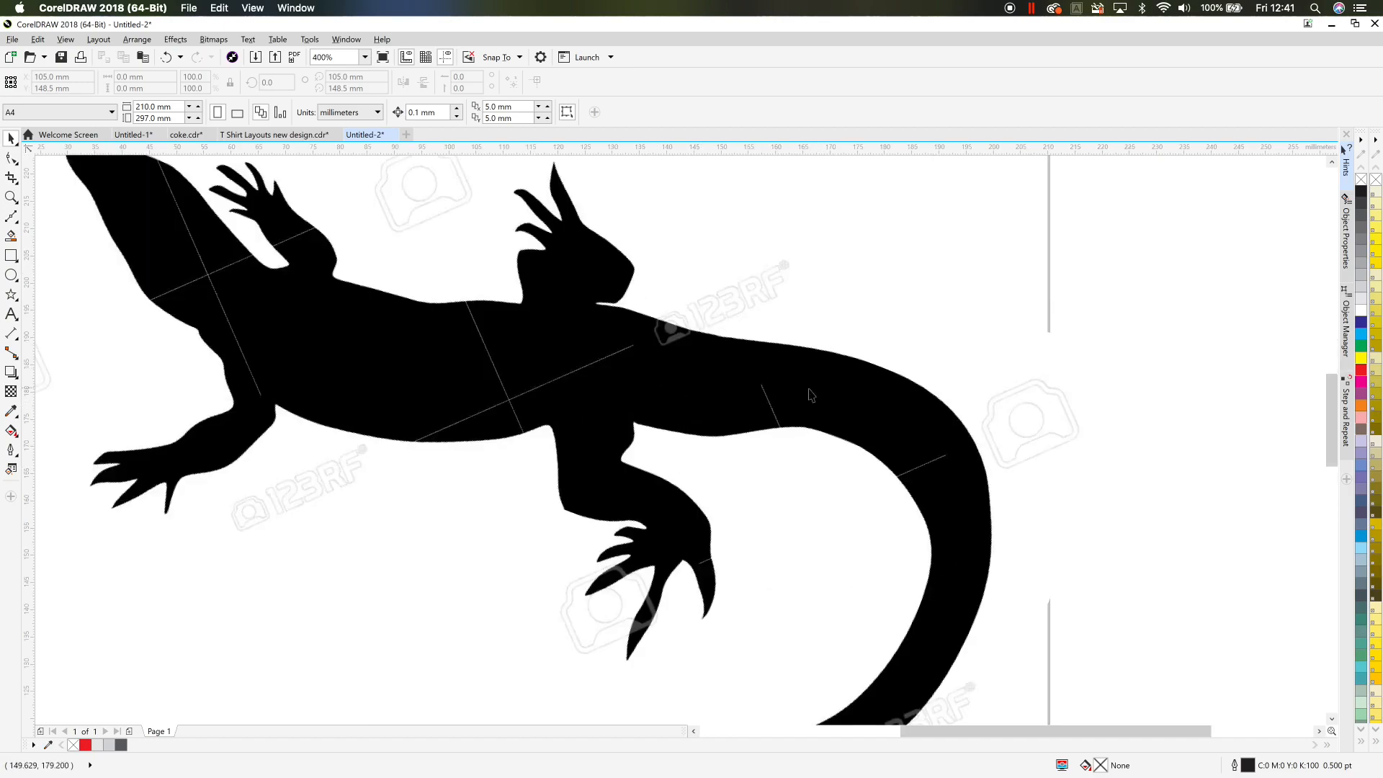
scroll(290, 369, down, 3)
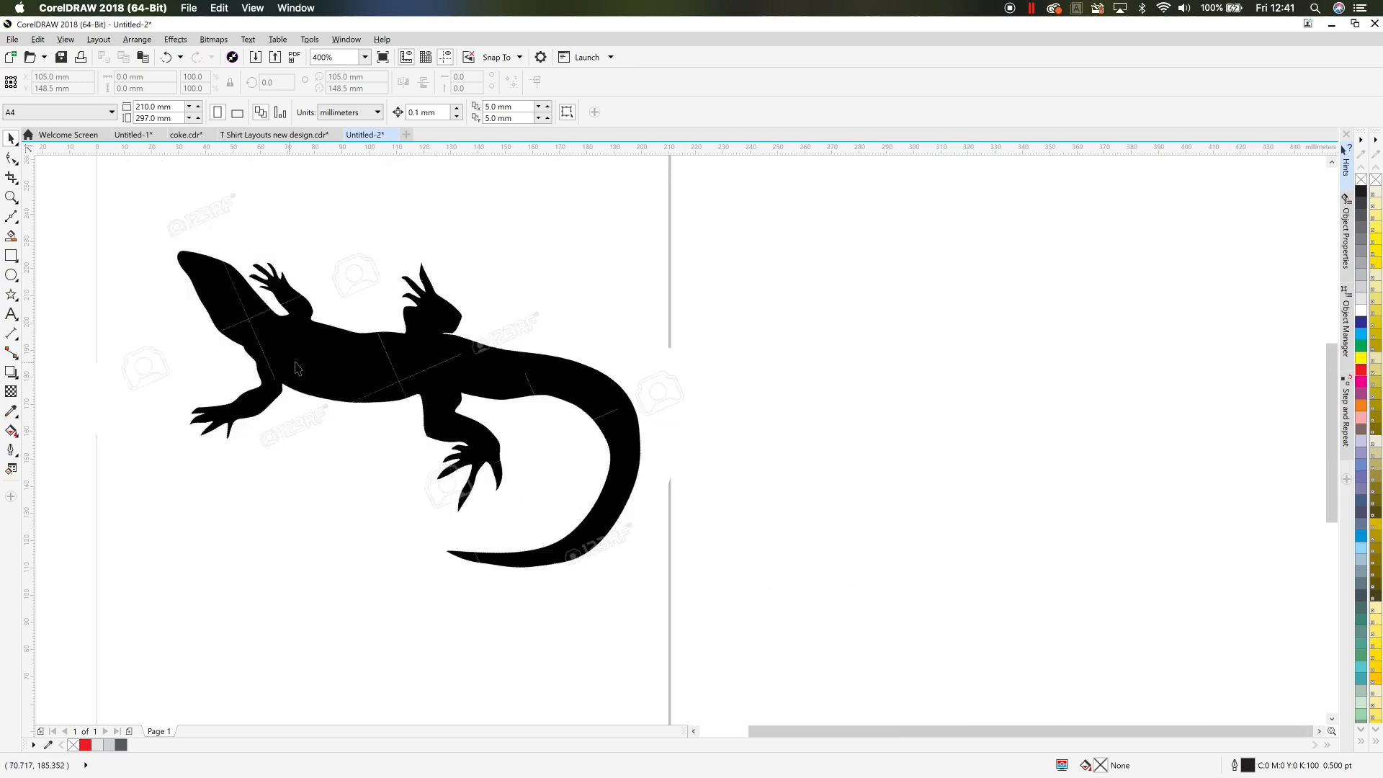
drag(319, 367, 437, 384)
drag(440, 384, 584, 408)
Step: Lock the lizard image in place so it cannot be moved while tracing
right_click(584, 406)
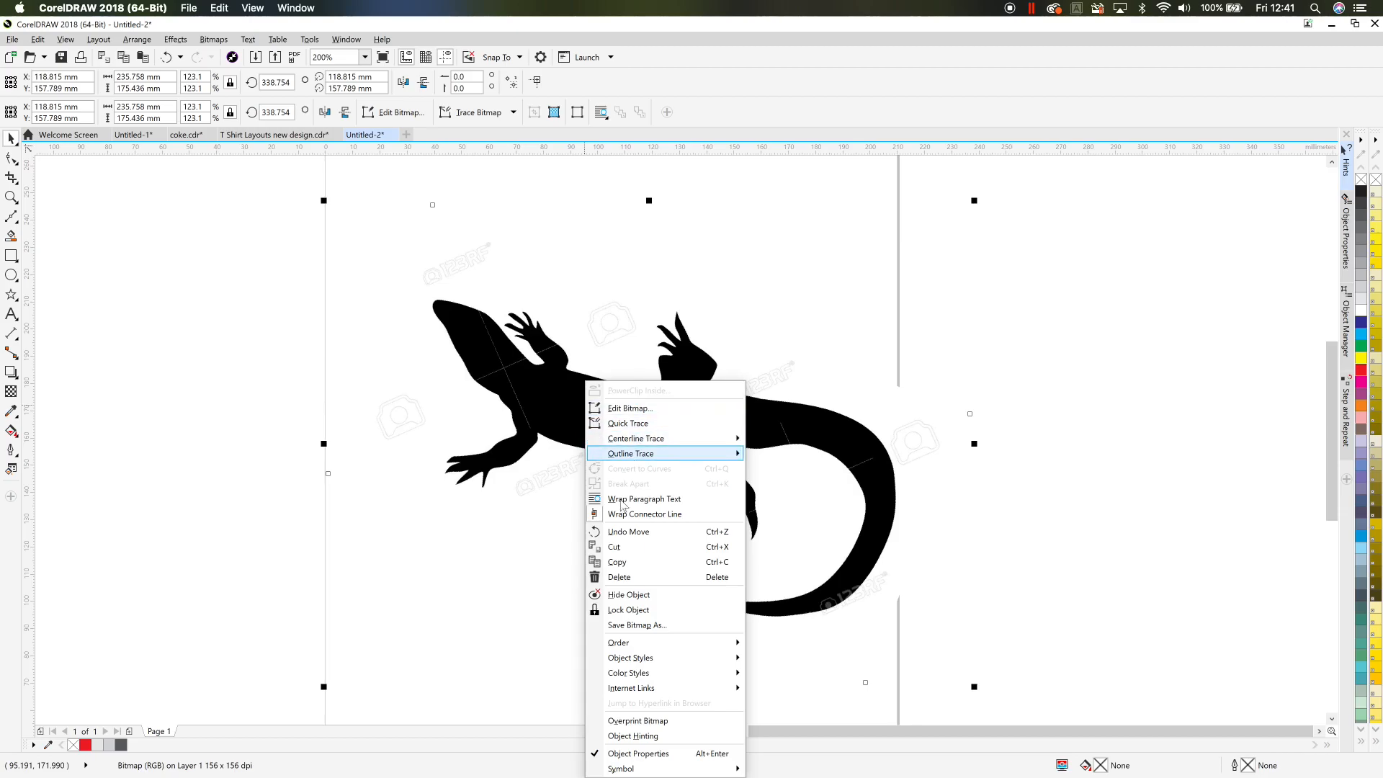
click(612, 613)
click(554, 492)
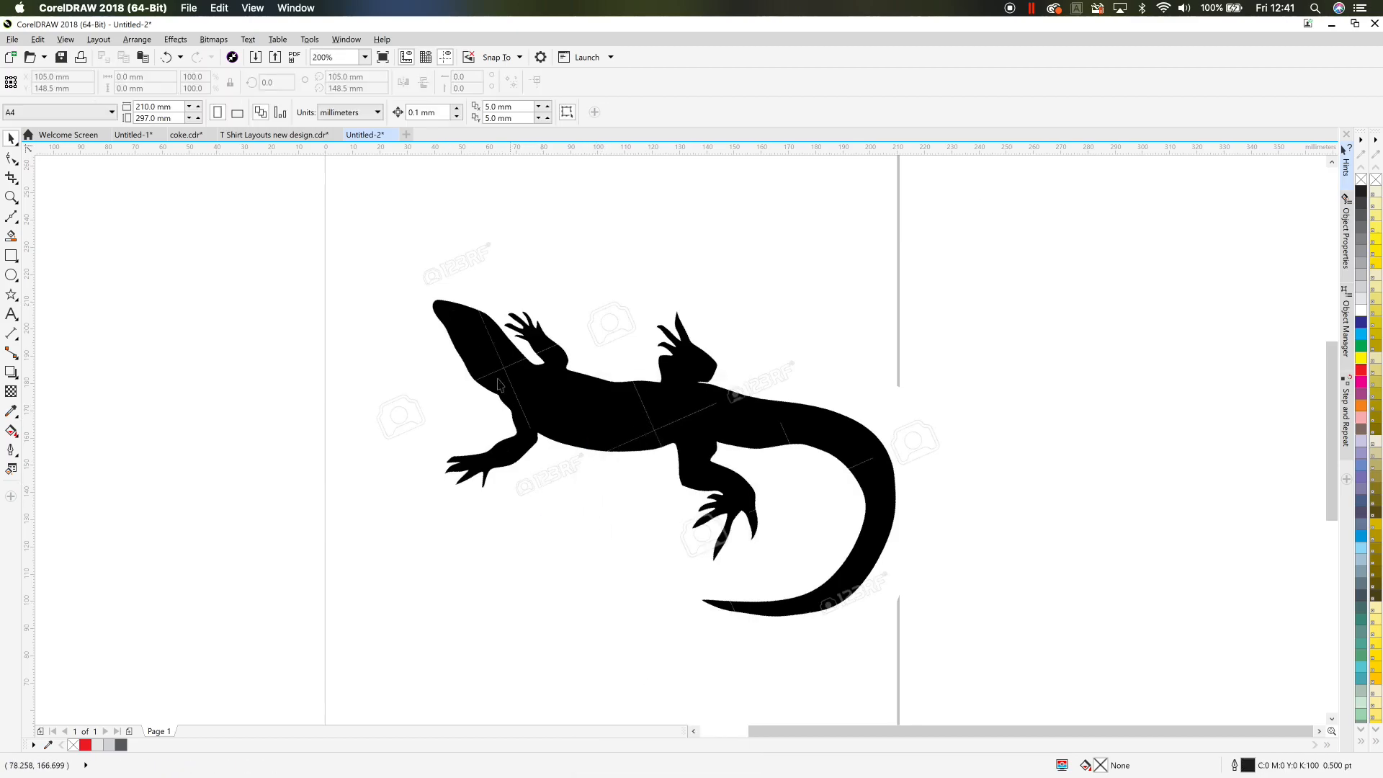
Step: Unlock the lizard image and delete it from the page
right_click(590, 446)
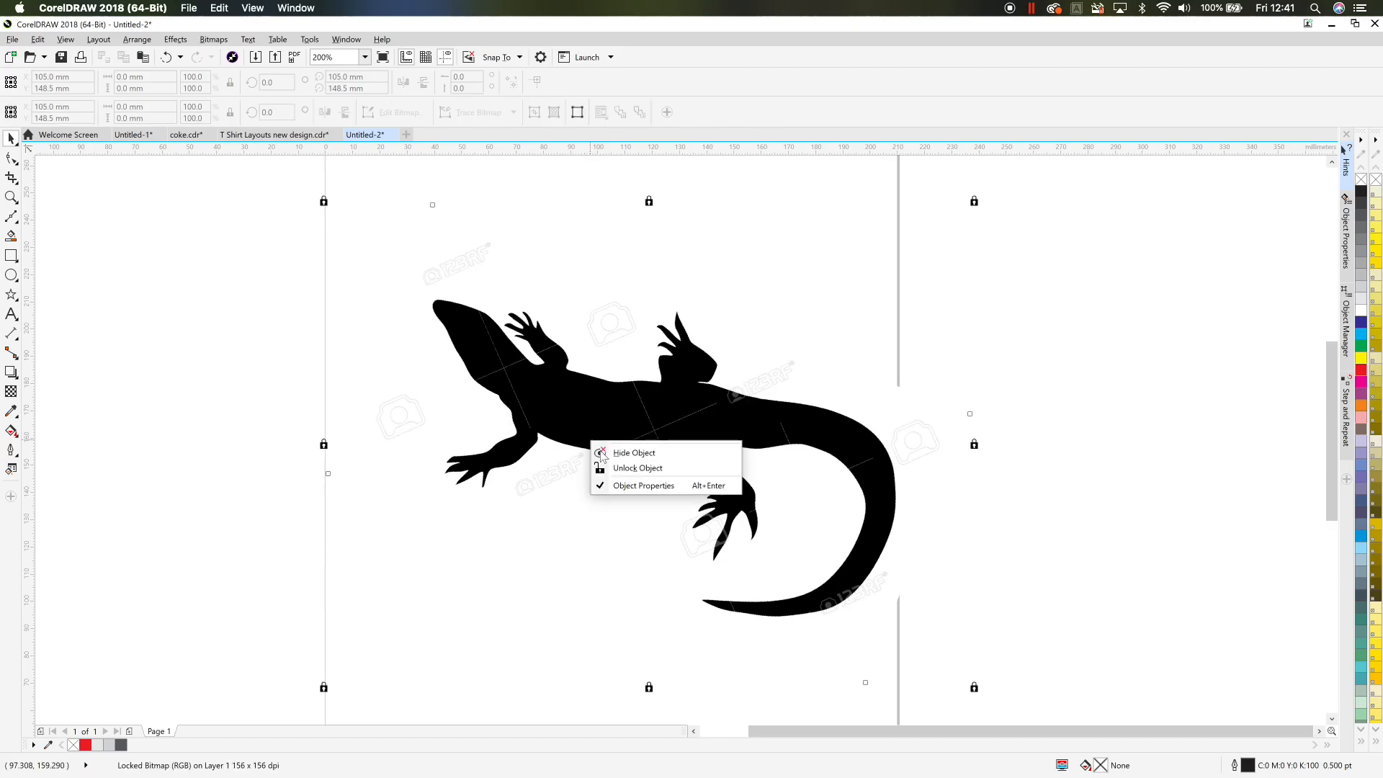
click(648, 468)
click(612, 434)
key(Delete)
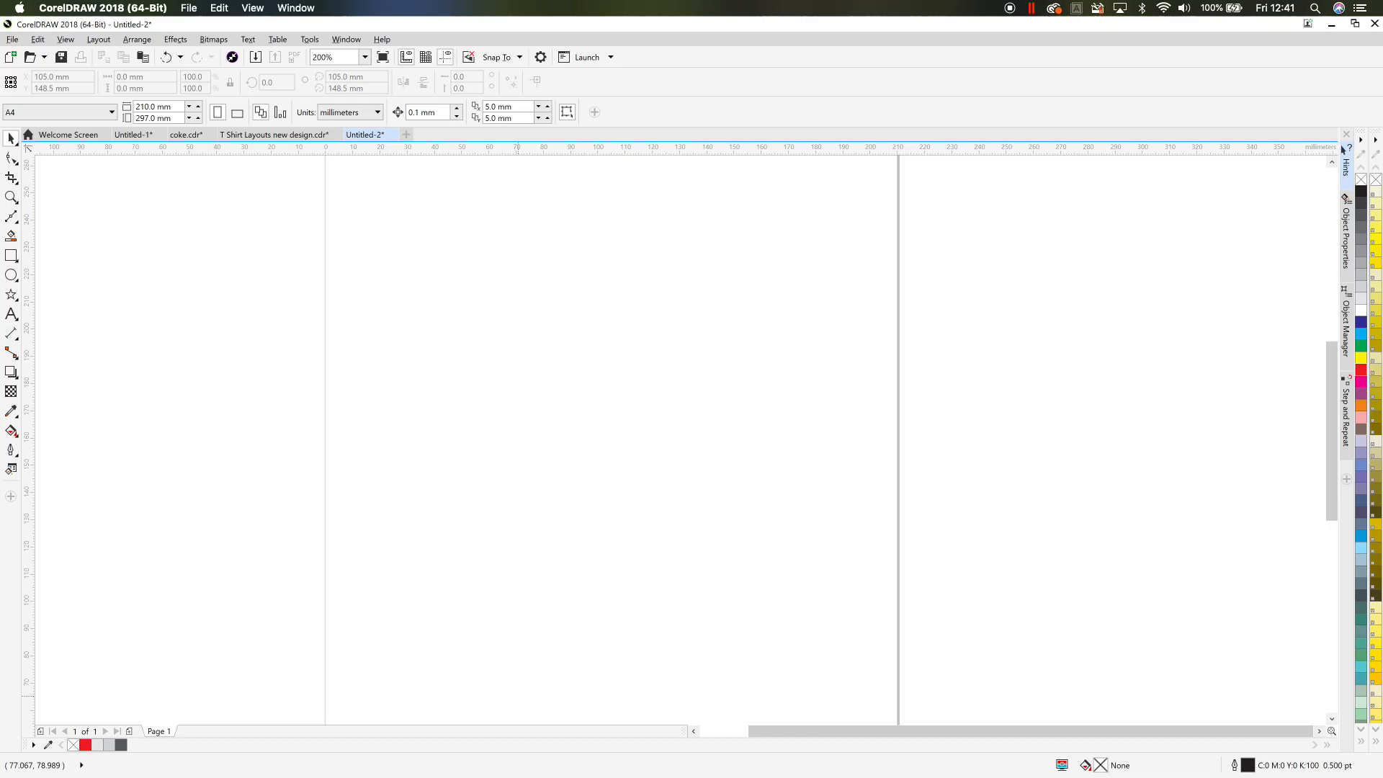
Step: Switch back to Firefox and preview the black gecko result titled "Lizard vector svg. Download on UI Ex"
key(super+Tab)
key(super+Tab)
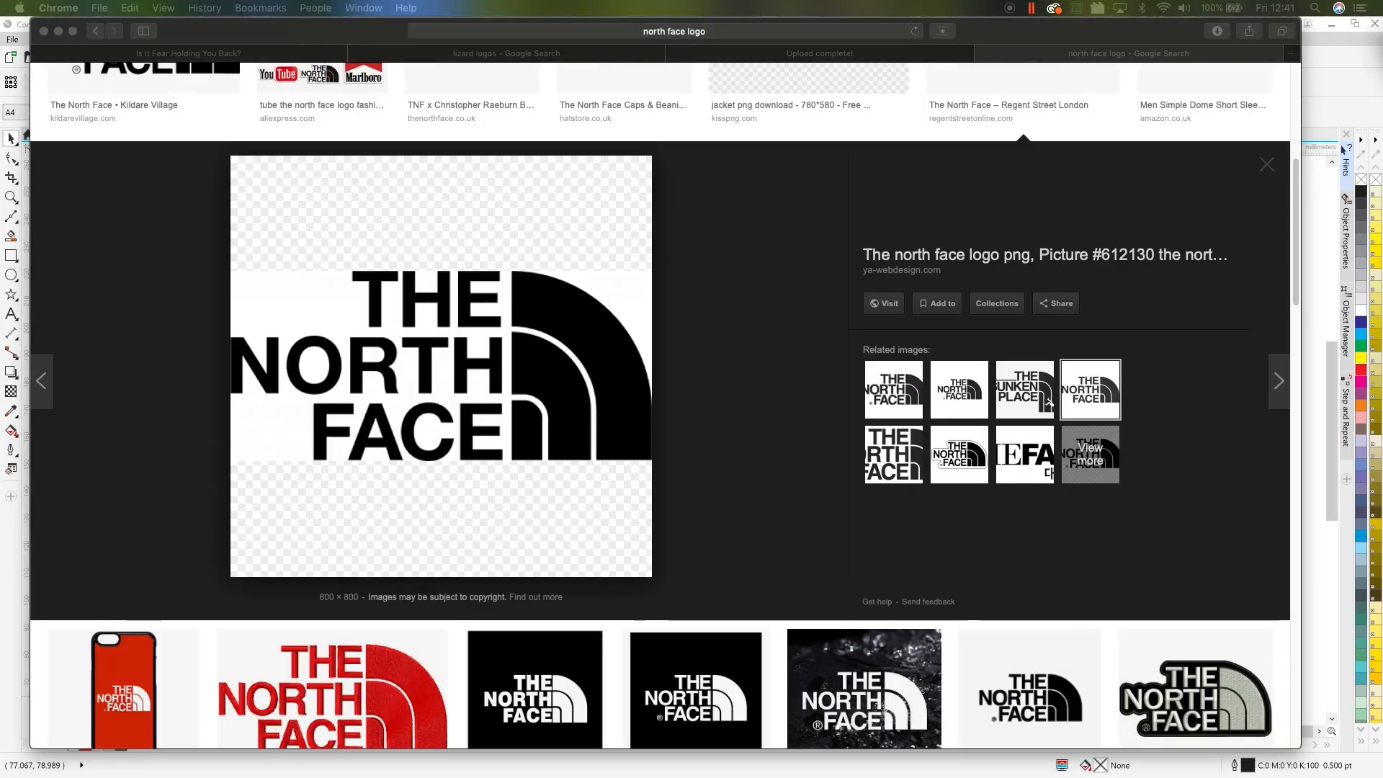
key(super+Tab)
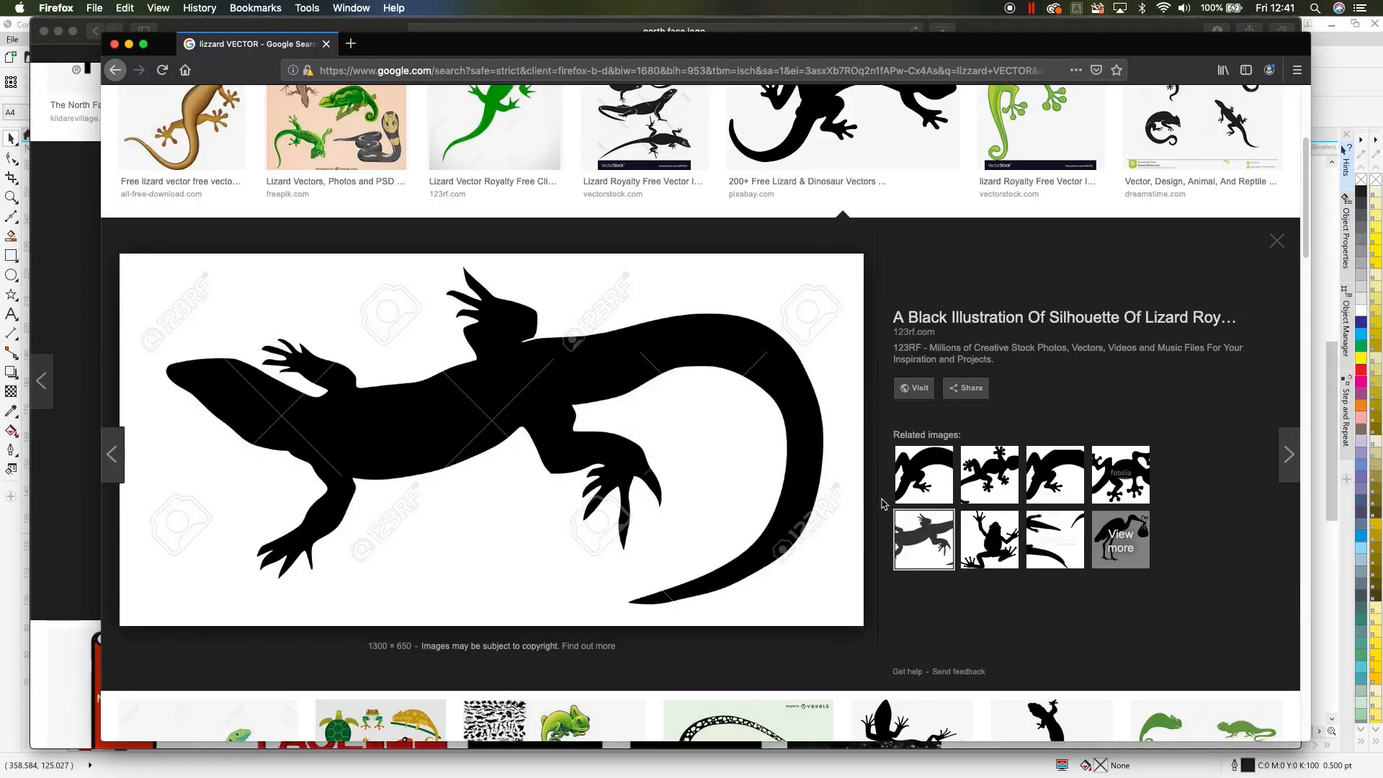
click(996, 481)
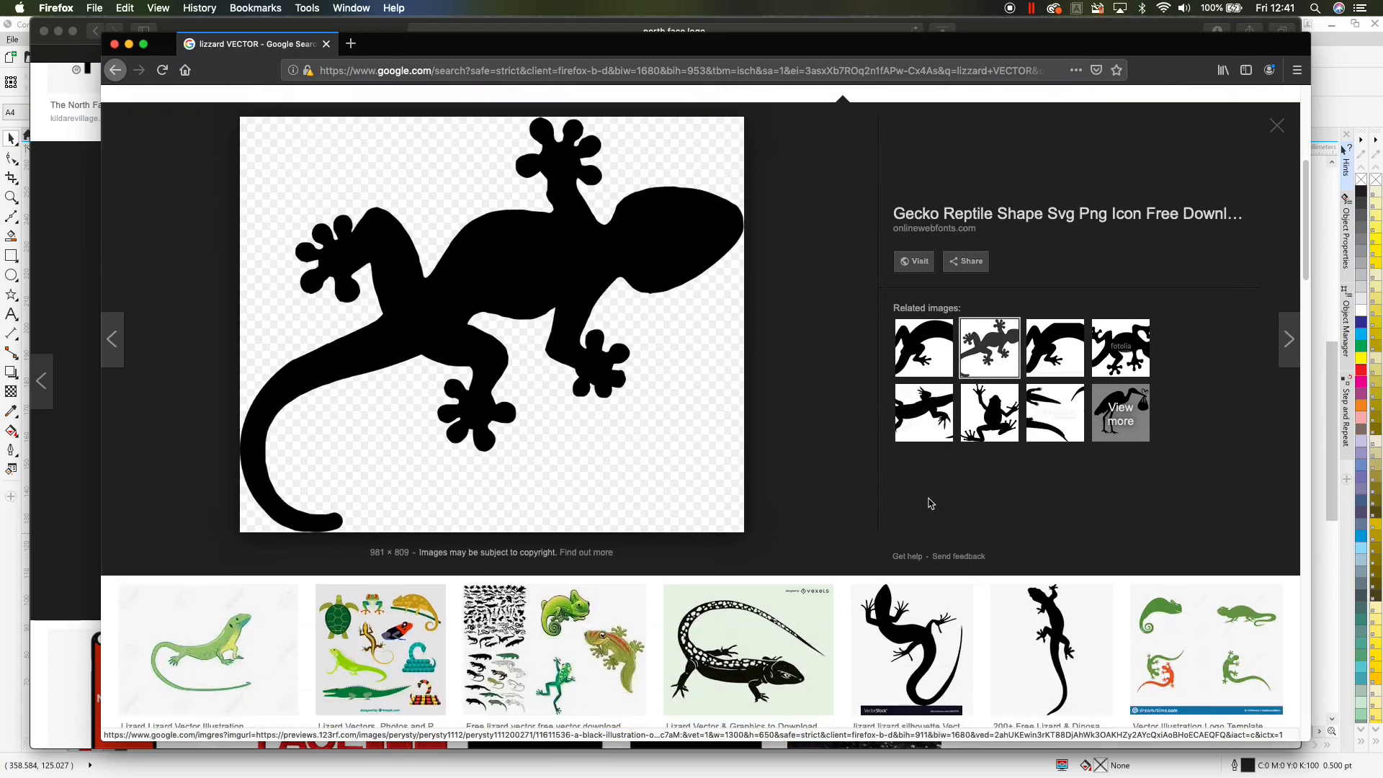
scroll(929, 503, down, 7)
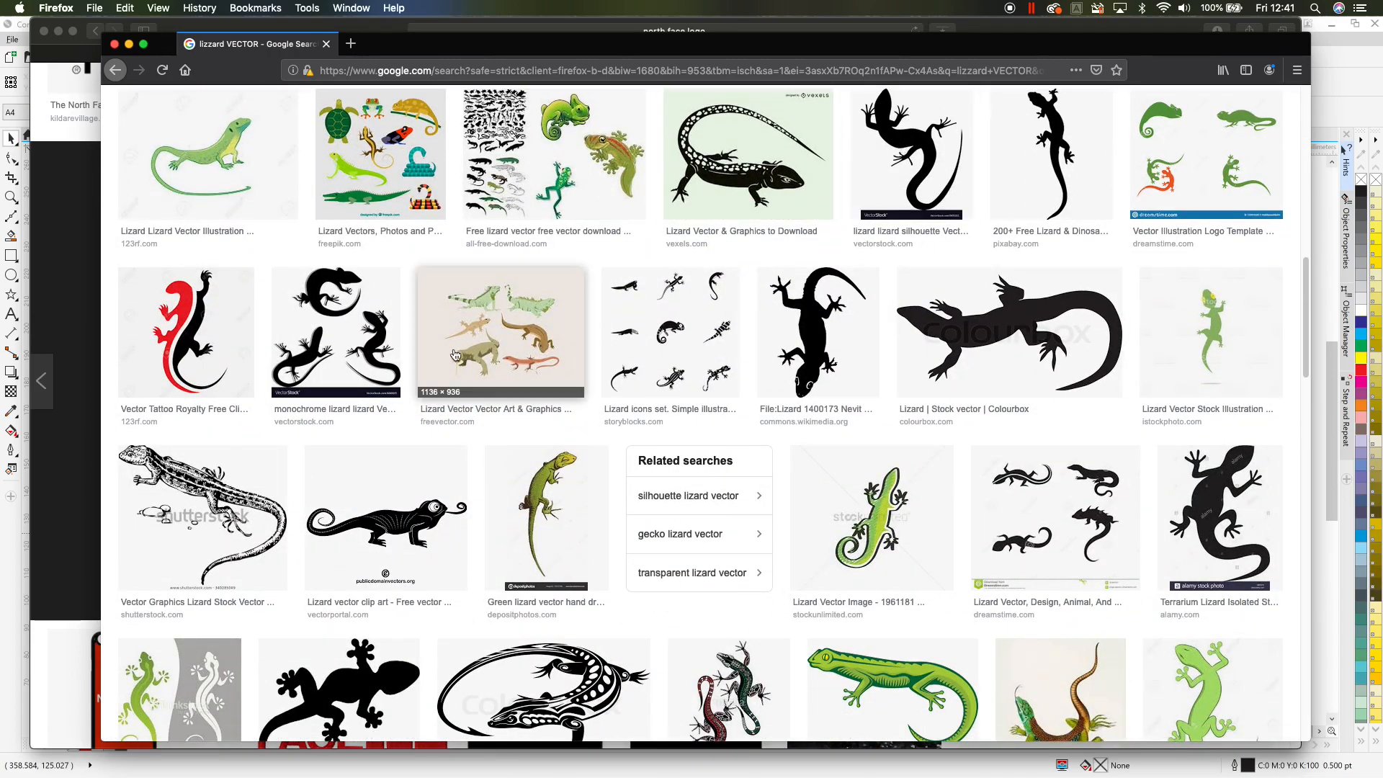
scroll(457, 350, down, 5)
click(402, 503)
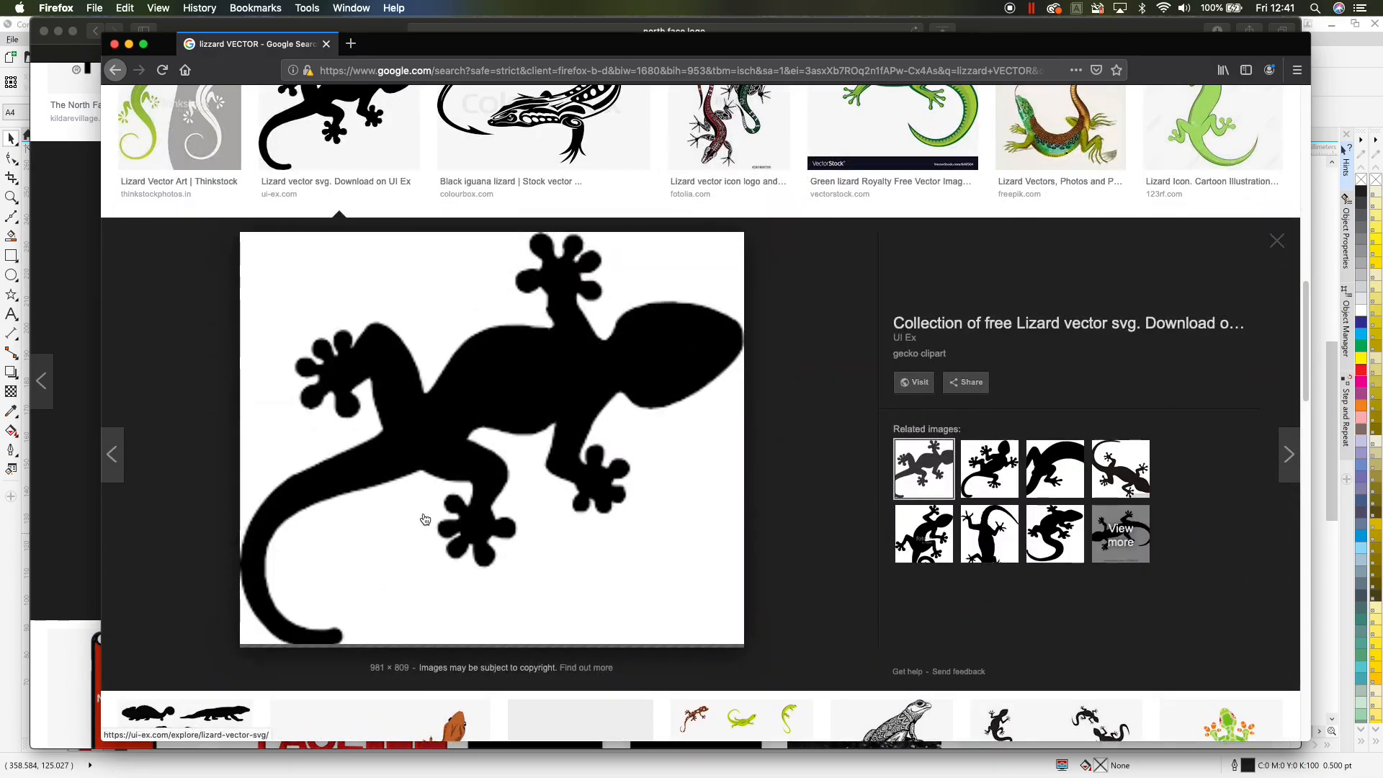
Step: Open the related 500 × 499 gecko silhouette from aliexpress.com and copy the image
click(991, 458)
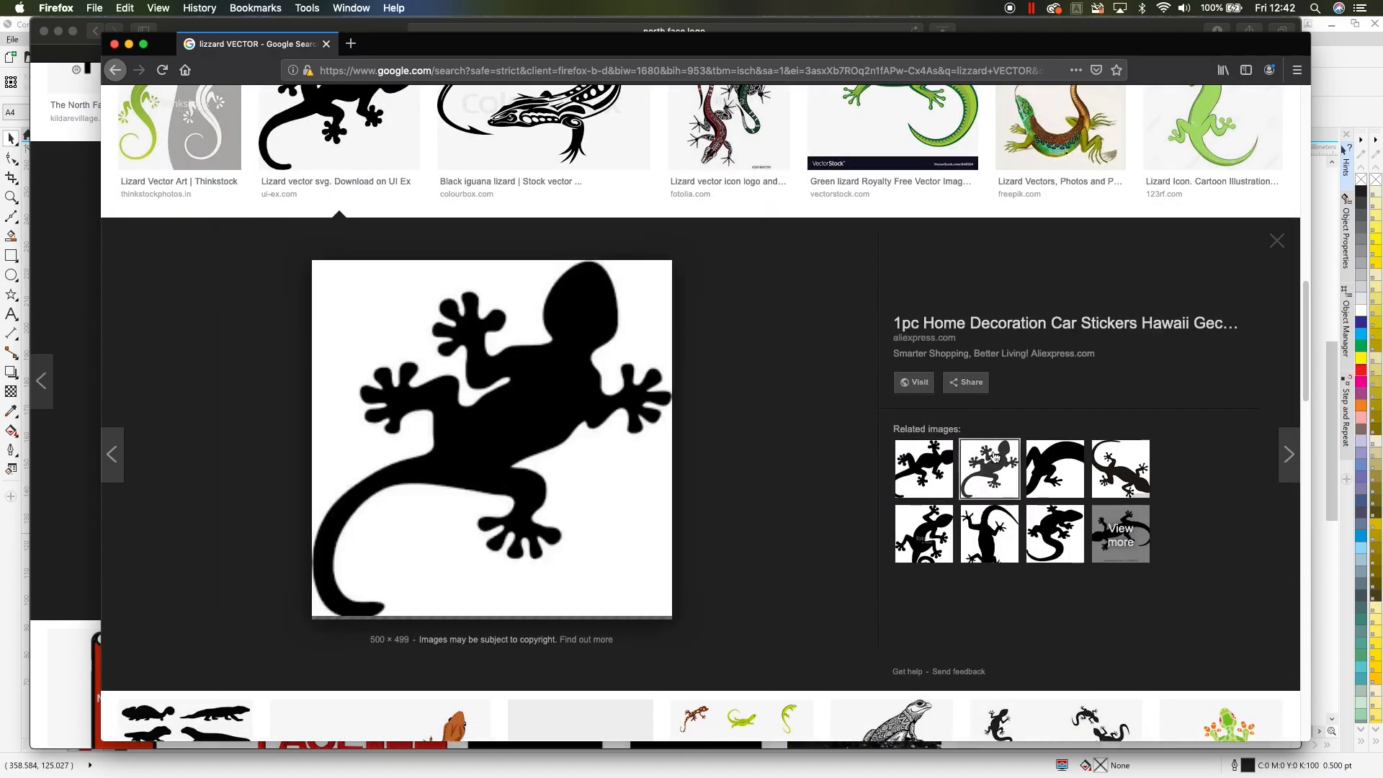
right_click(390, 495)
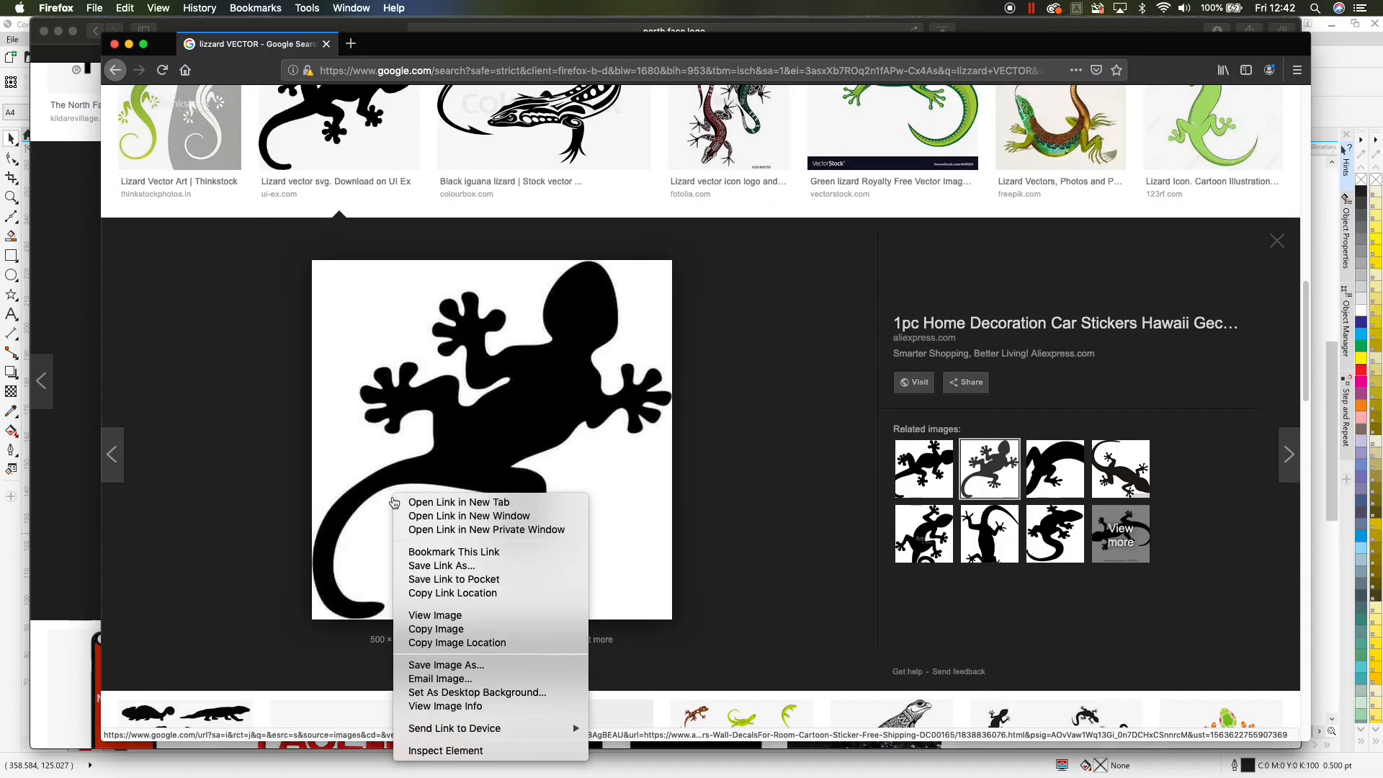
click(435, 634)
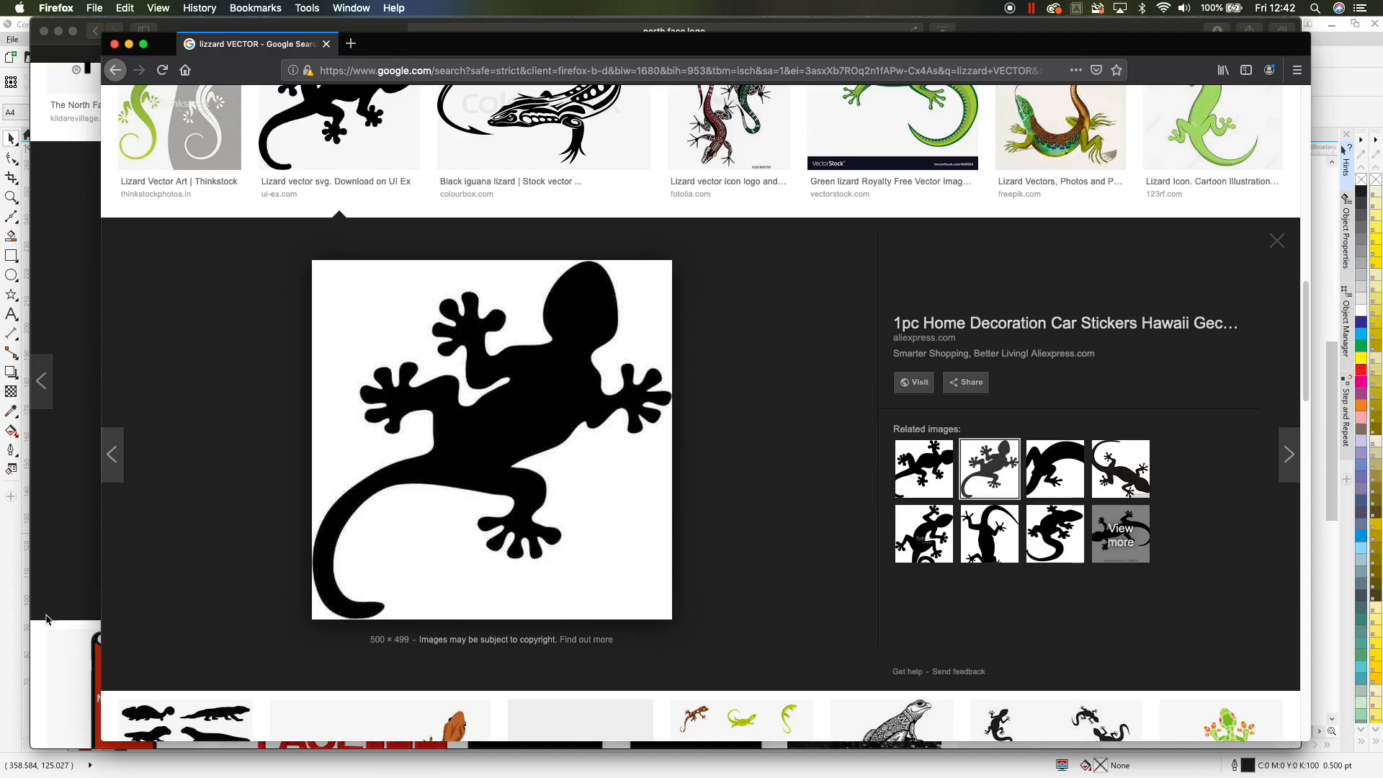
Step: Switch to CorelDRAW and paste the copied gecko image onto the empty page
click(22, 48)
right_click(383, 206)
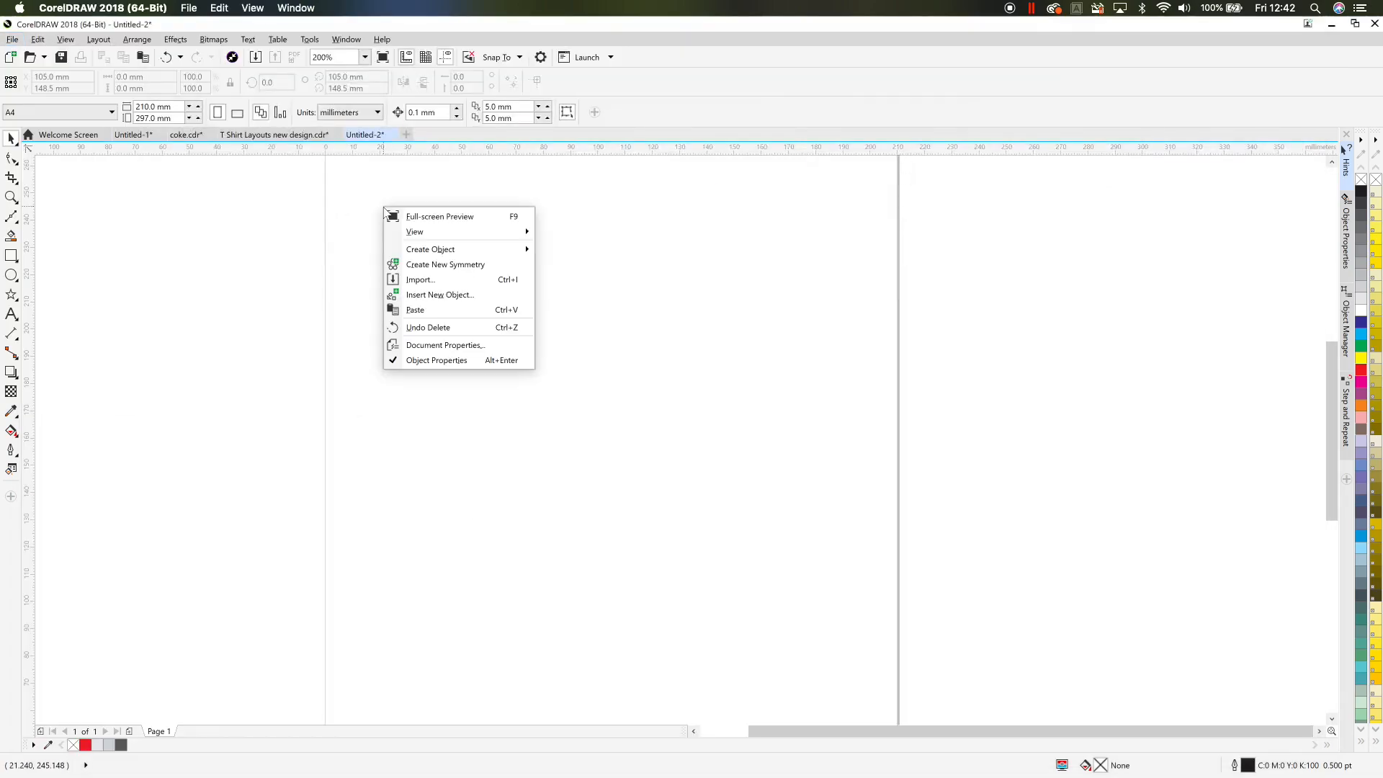
click(416, 310)
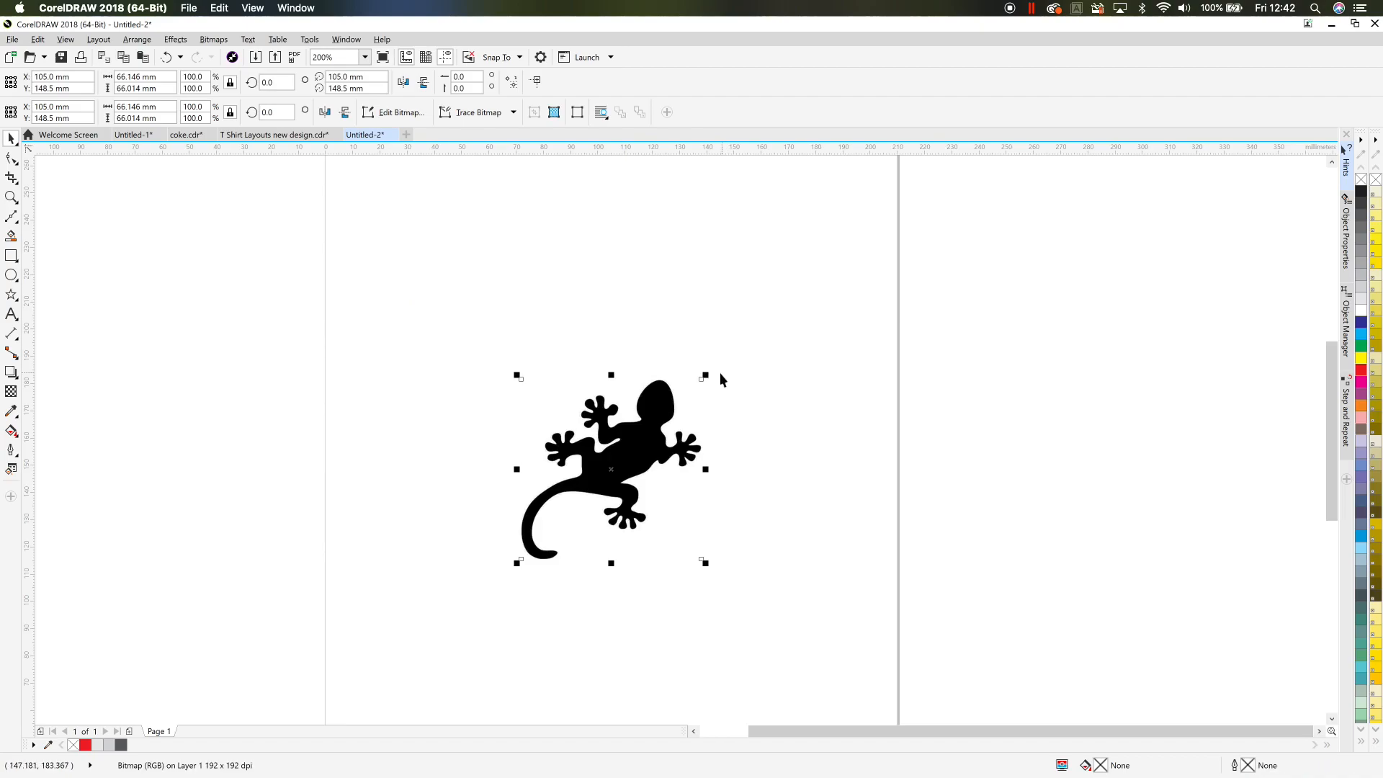
Step: Enlarge the gecko image to about 134 mm wide, position it around the middle of the page and deselect it
drag(704, 381, 818, 251)
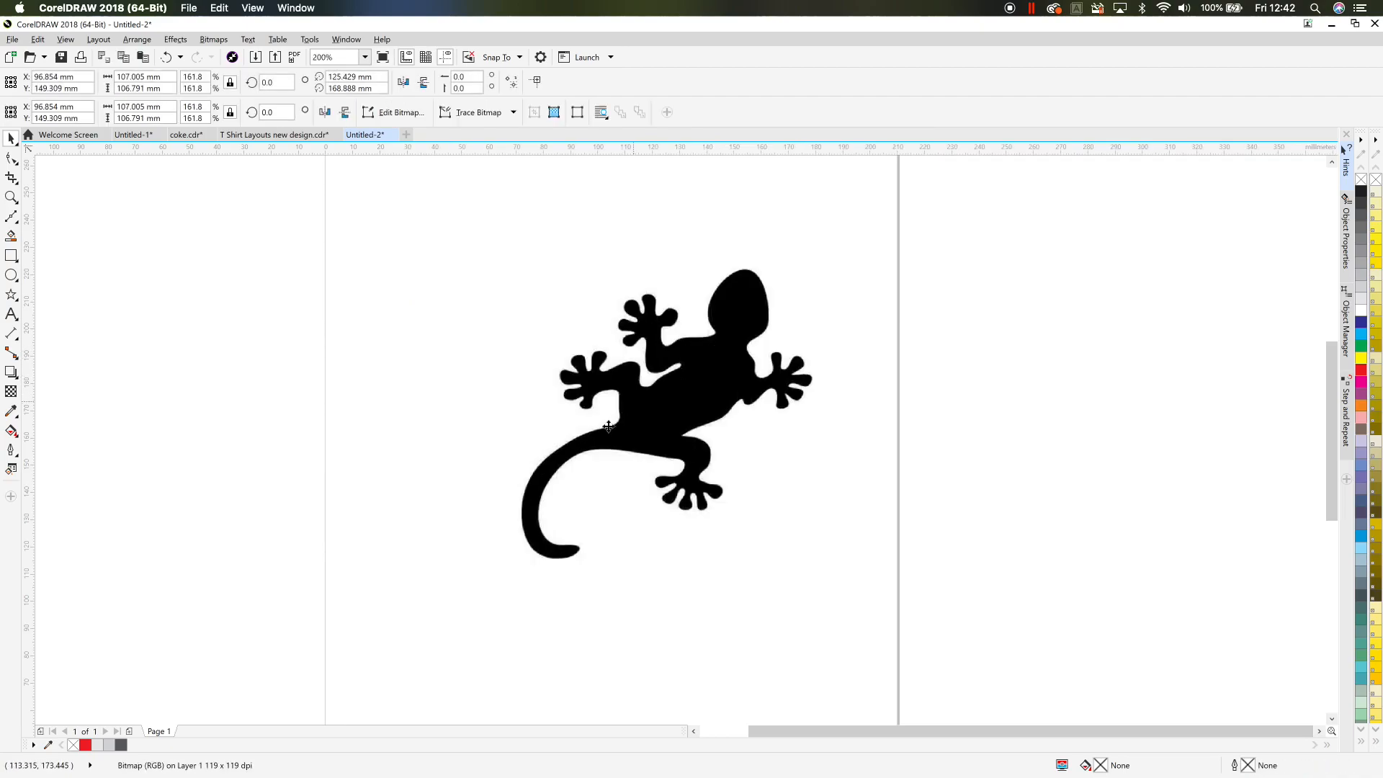
drag(615, 420, 608, 430)
drag(600, 445, 607, 438)
drag(744, 310, 820, 237)
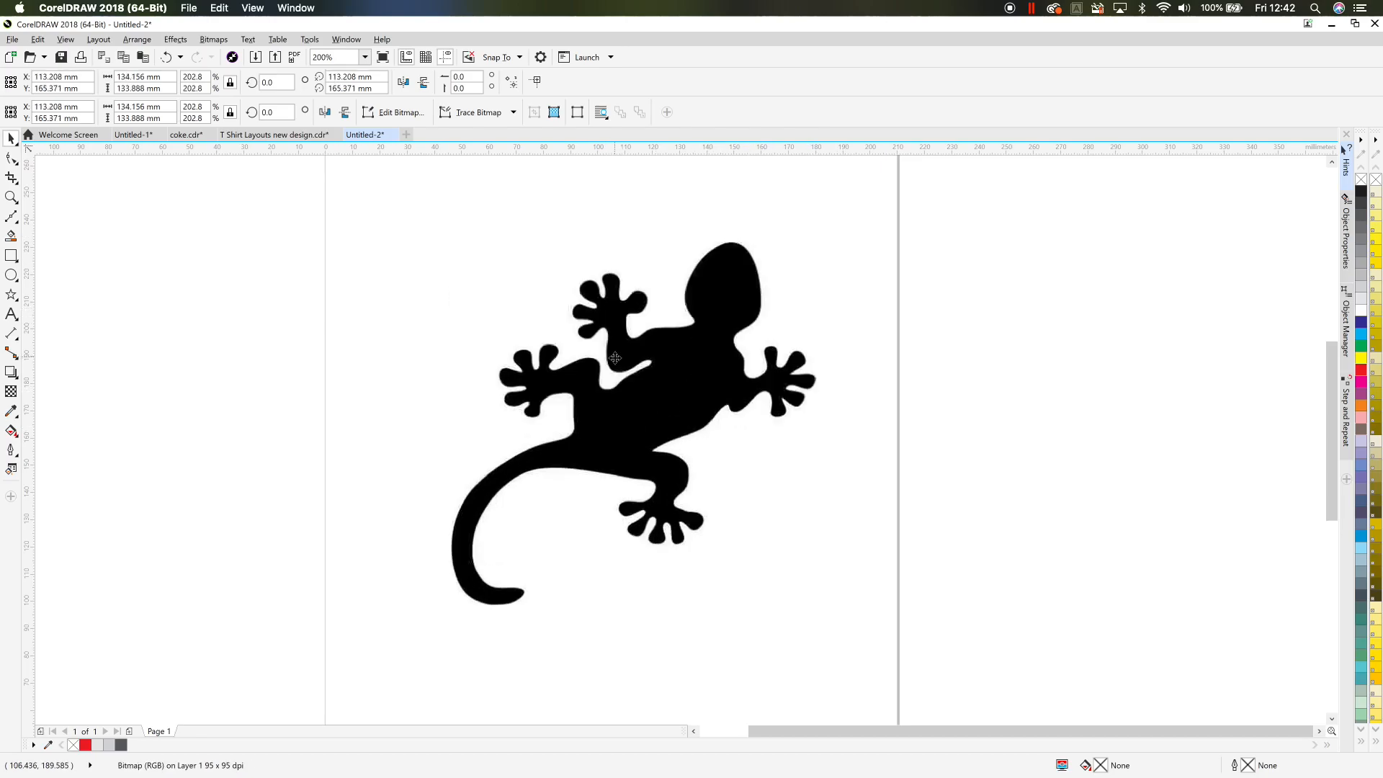
drag(616, 358, 596, 355)
key(Escape)
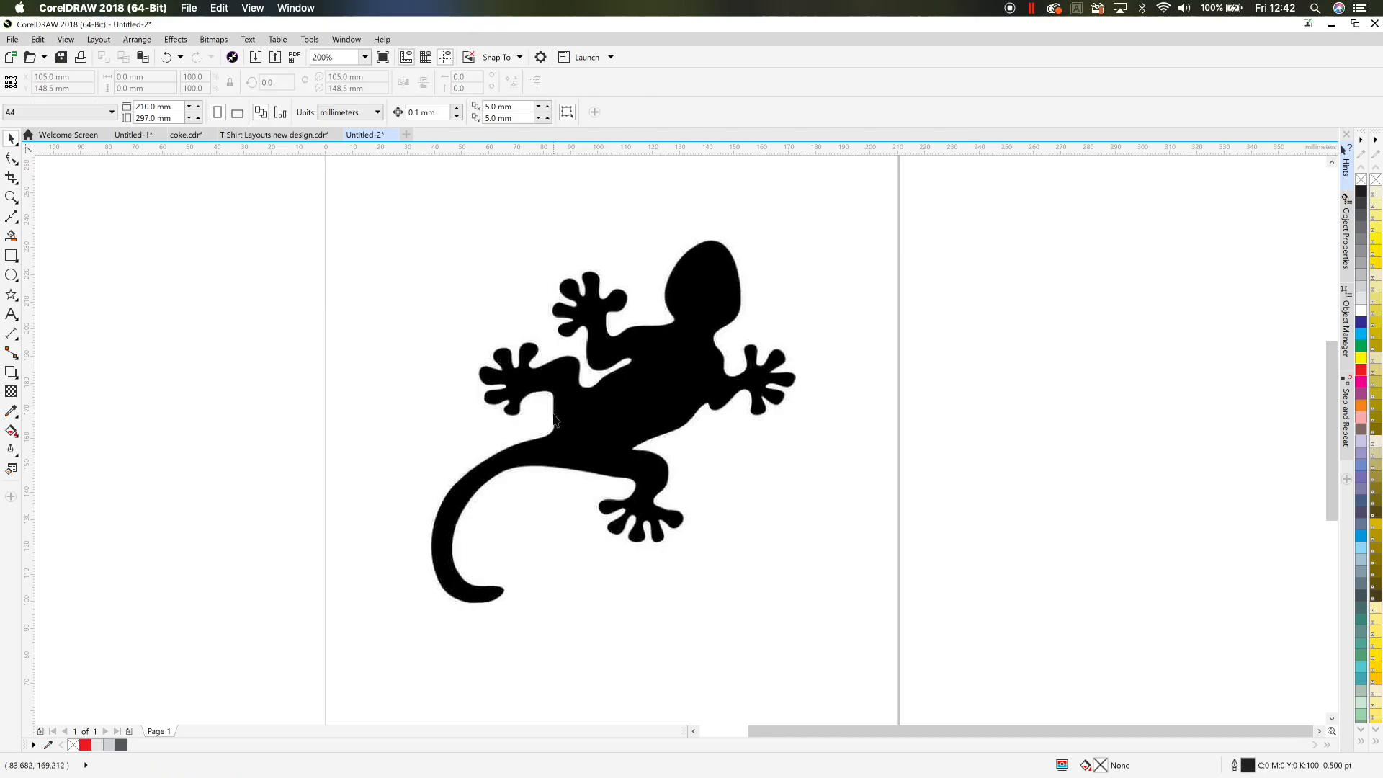
Step: Lock the gecko image in place and unlock it again
right_click(644, 434)
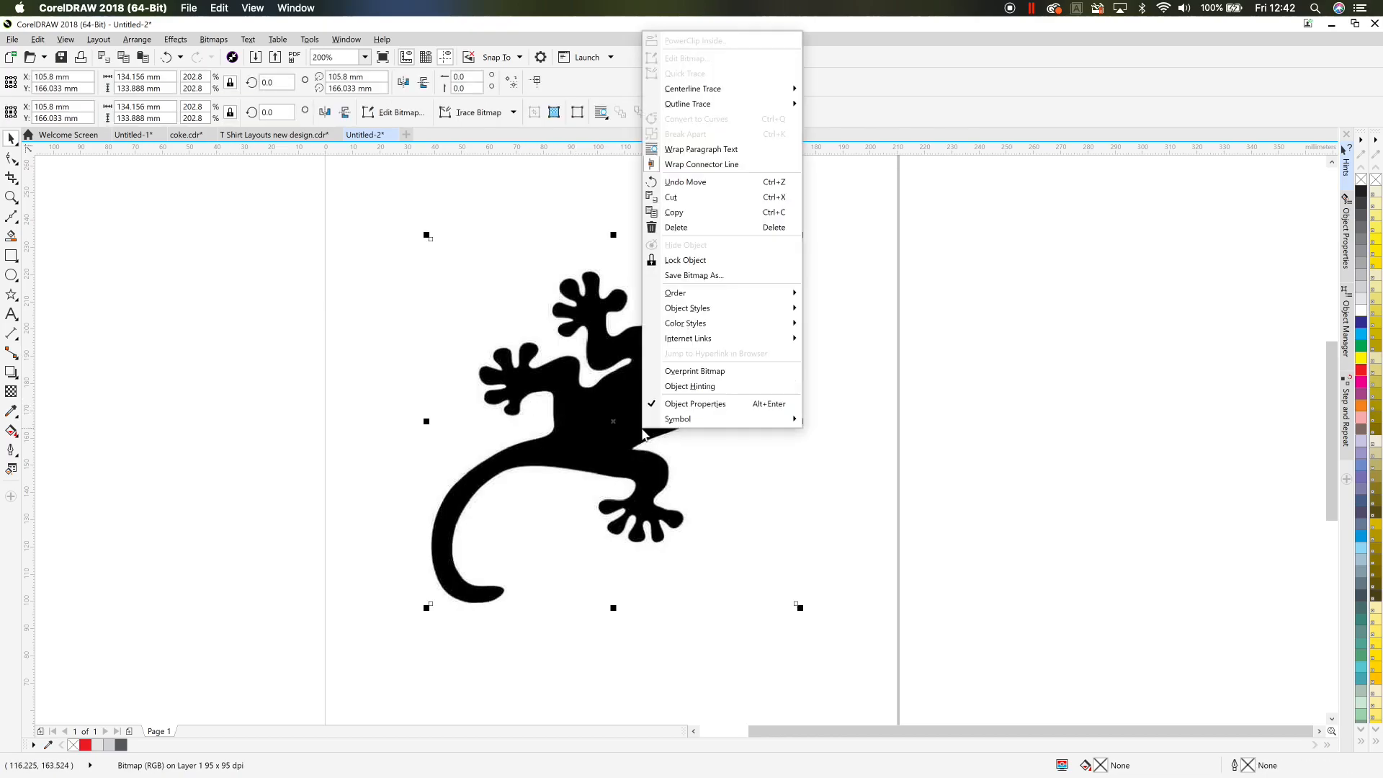
click(677, 262)
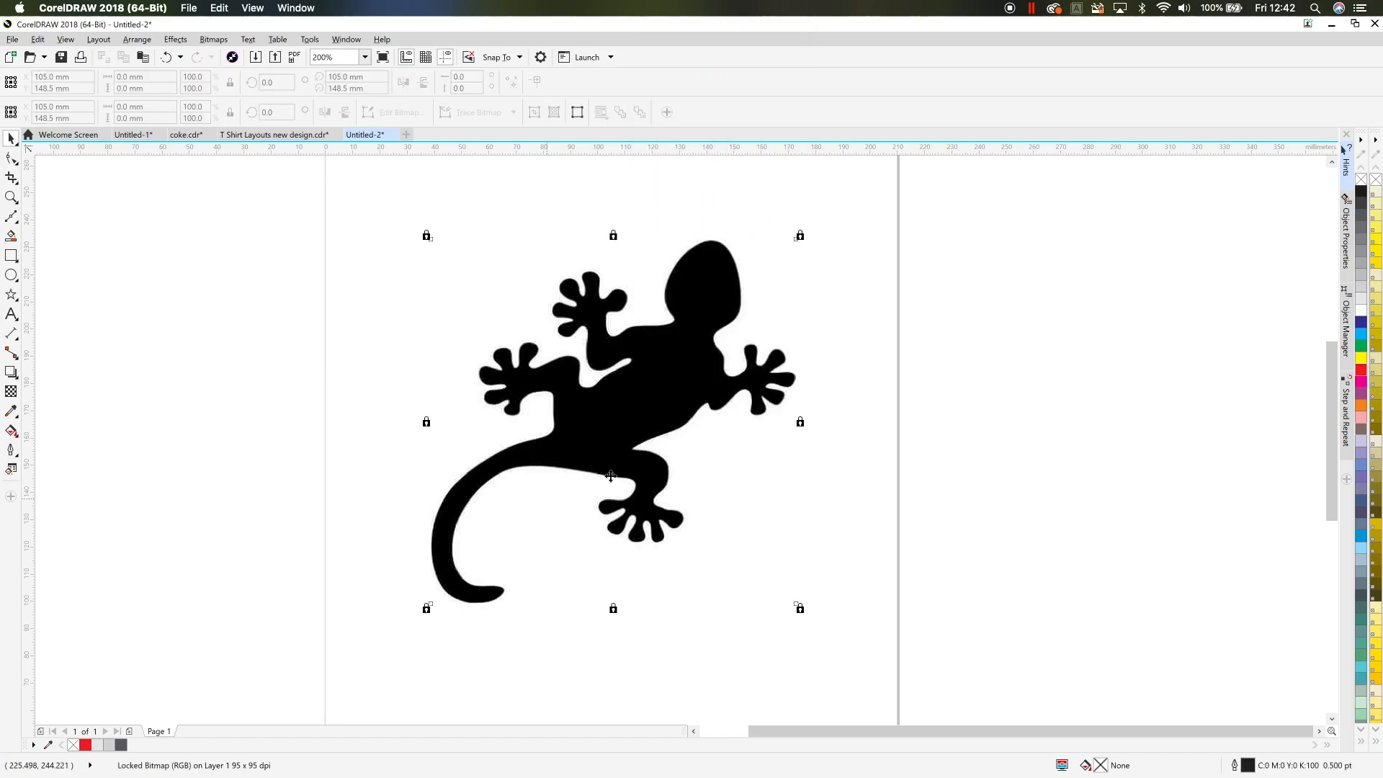
right_click(649, 329)
click(670, 358)
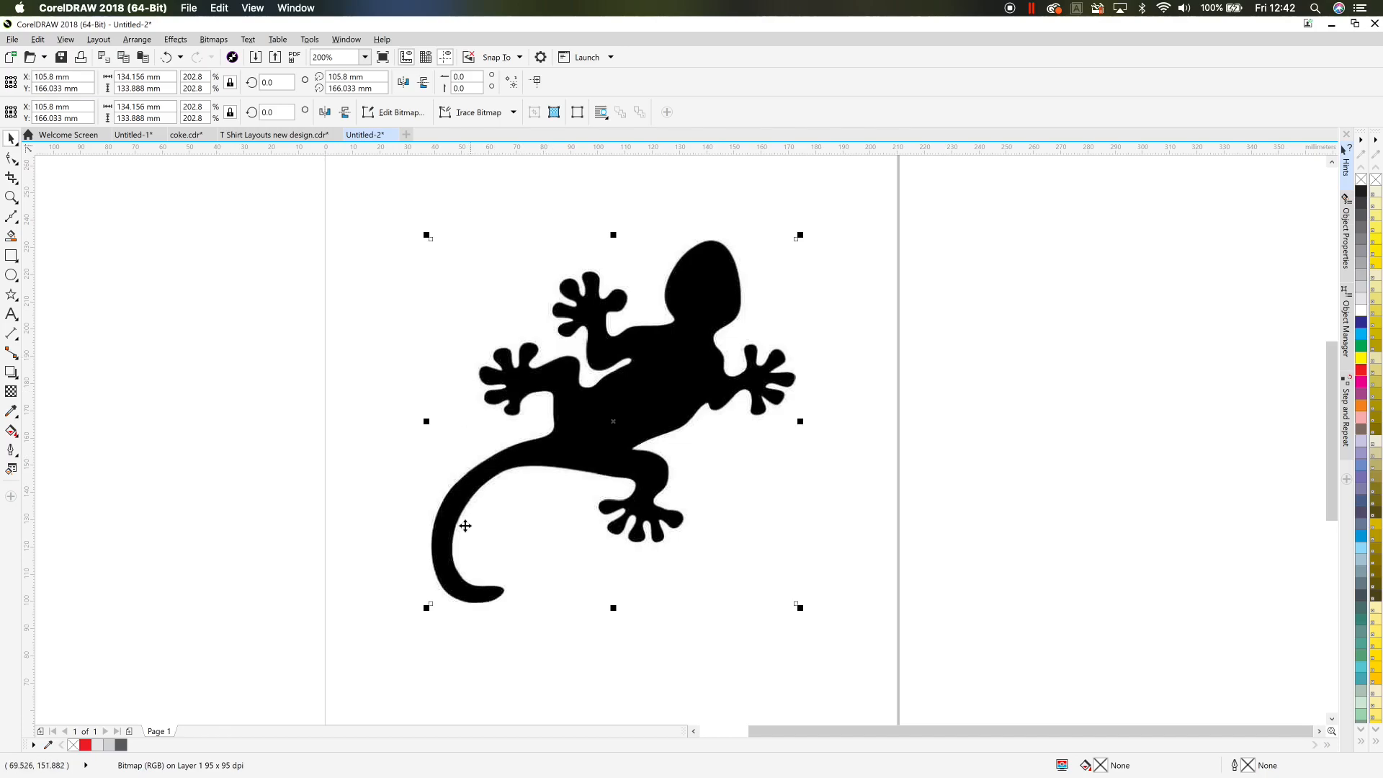
Step: Lock the gecko image in place on the page and deselect it
right_click(670, 353)
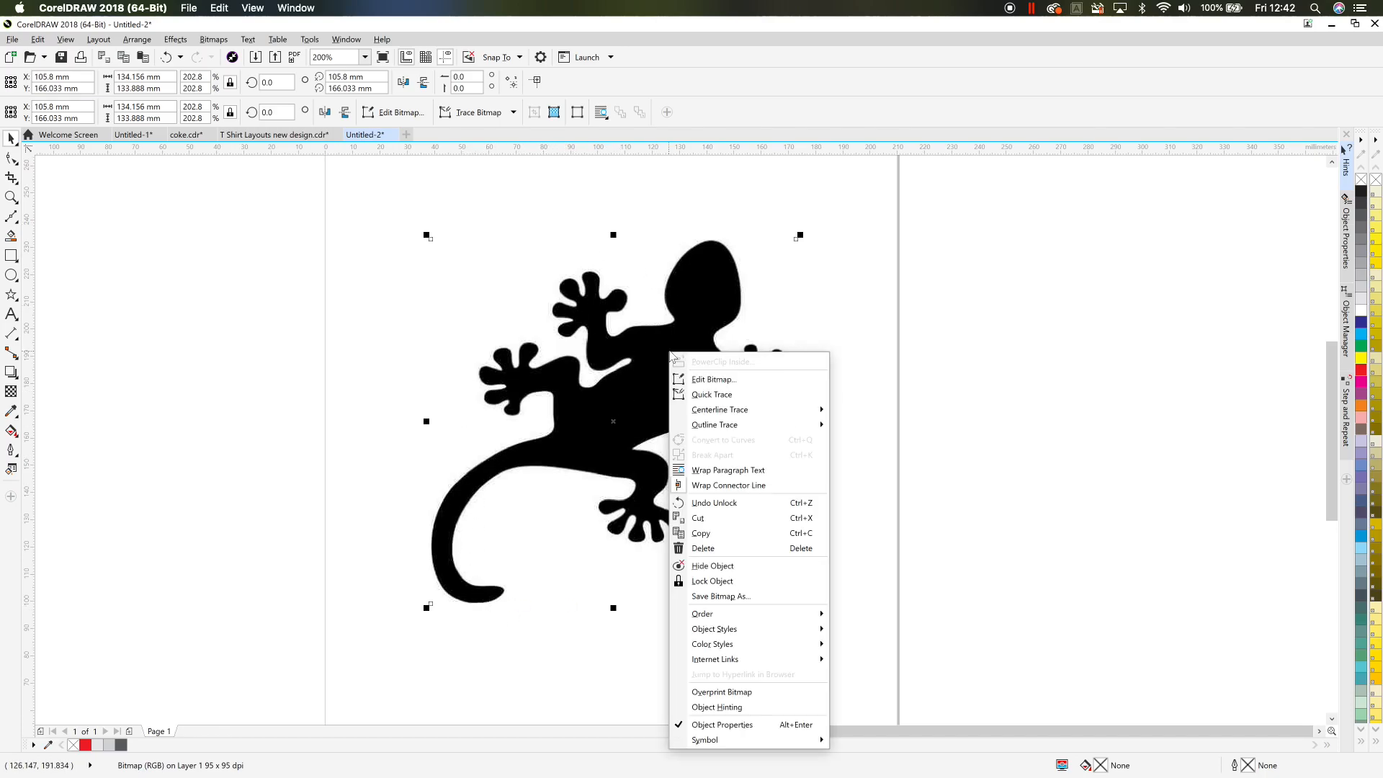
click(721, 581)
click(821, 516)
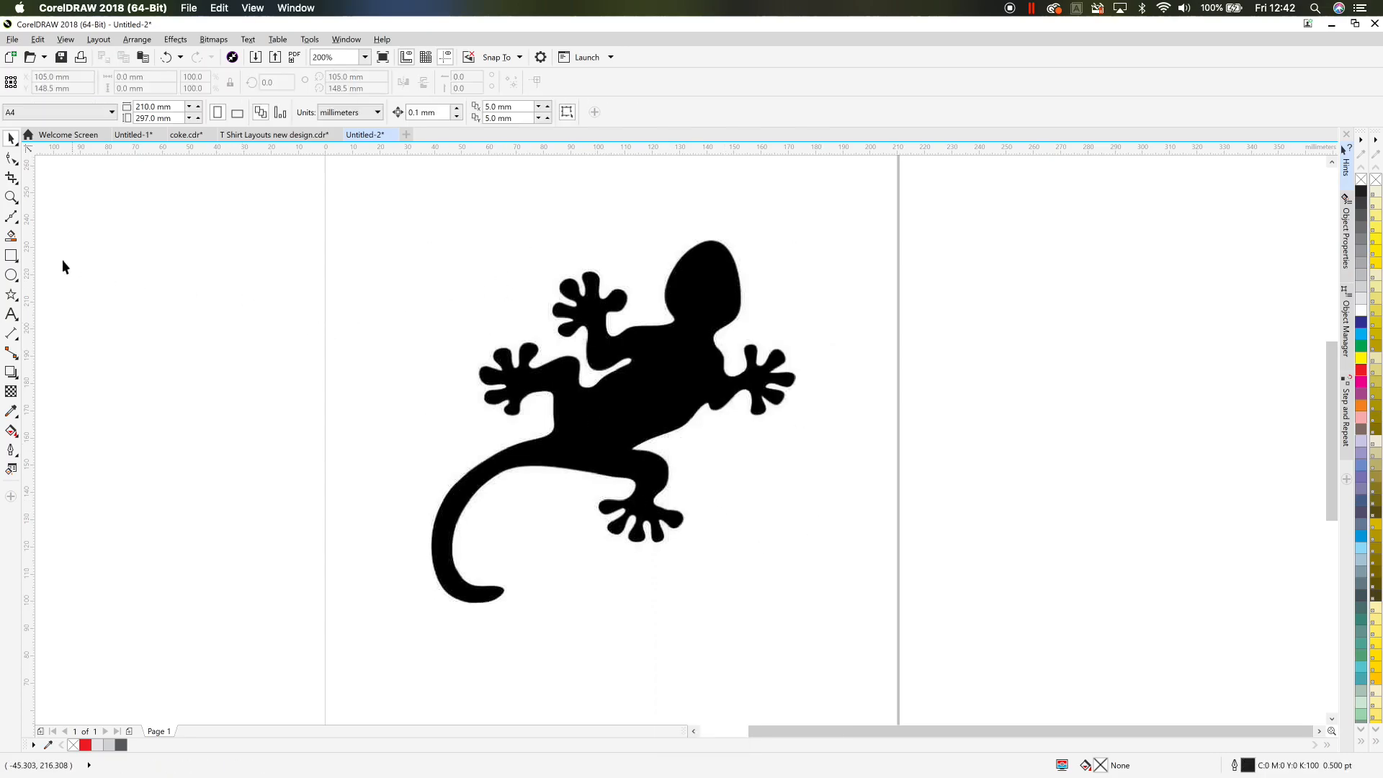
Step: Start a Bézier curve at the top of the gecko's head, follow its right edge and make the outline yellow
click(11, 216)
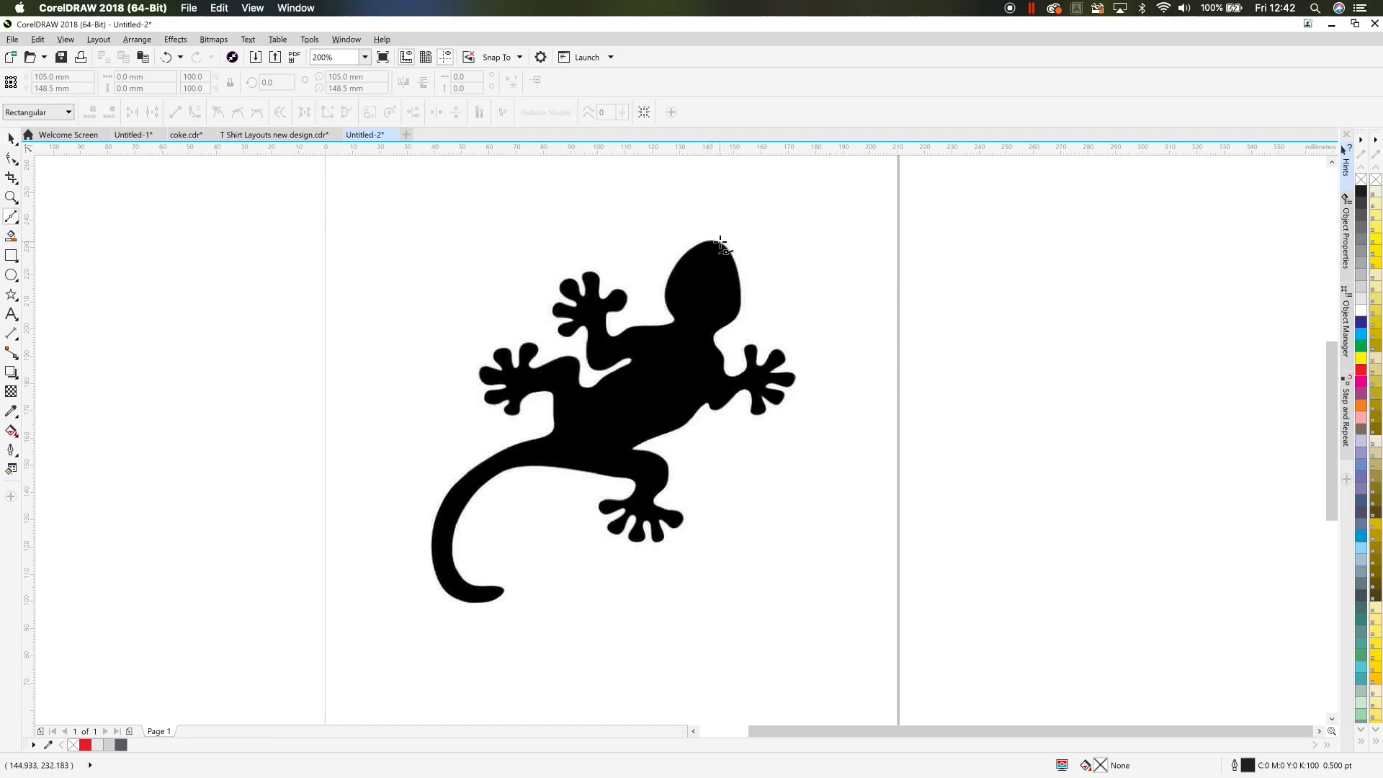
scroll(719, 242, up, 2)
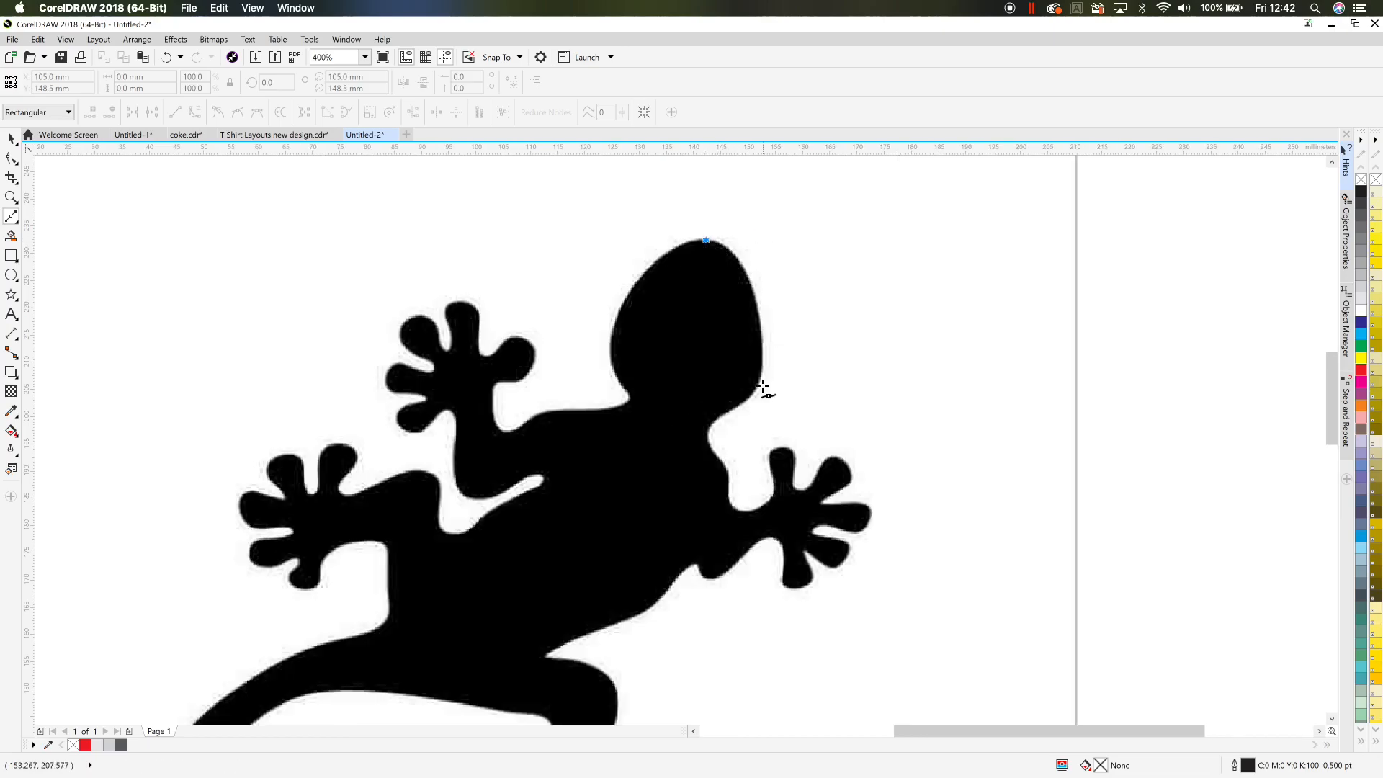
click(747, 276)
drag(750, 289, 759, 312)
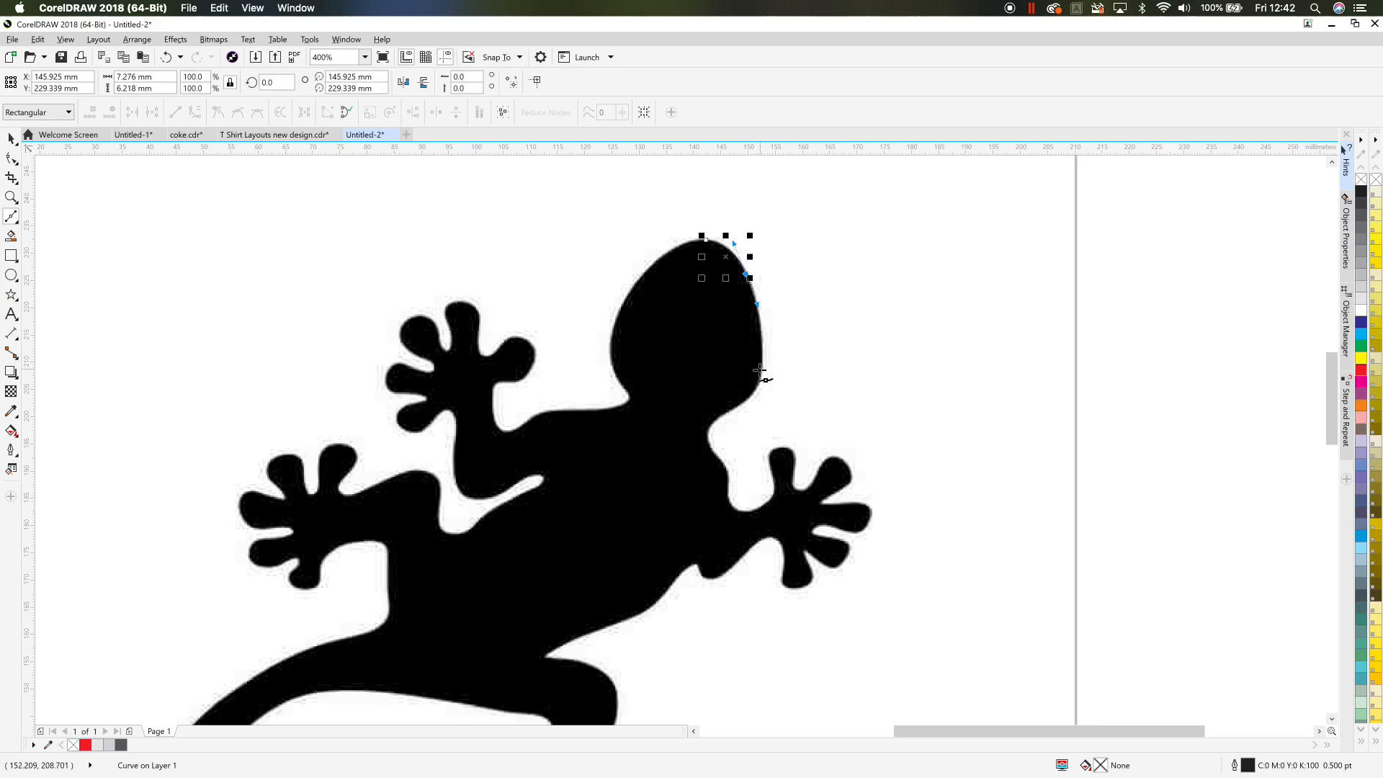
right_click(1361, 365)
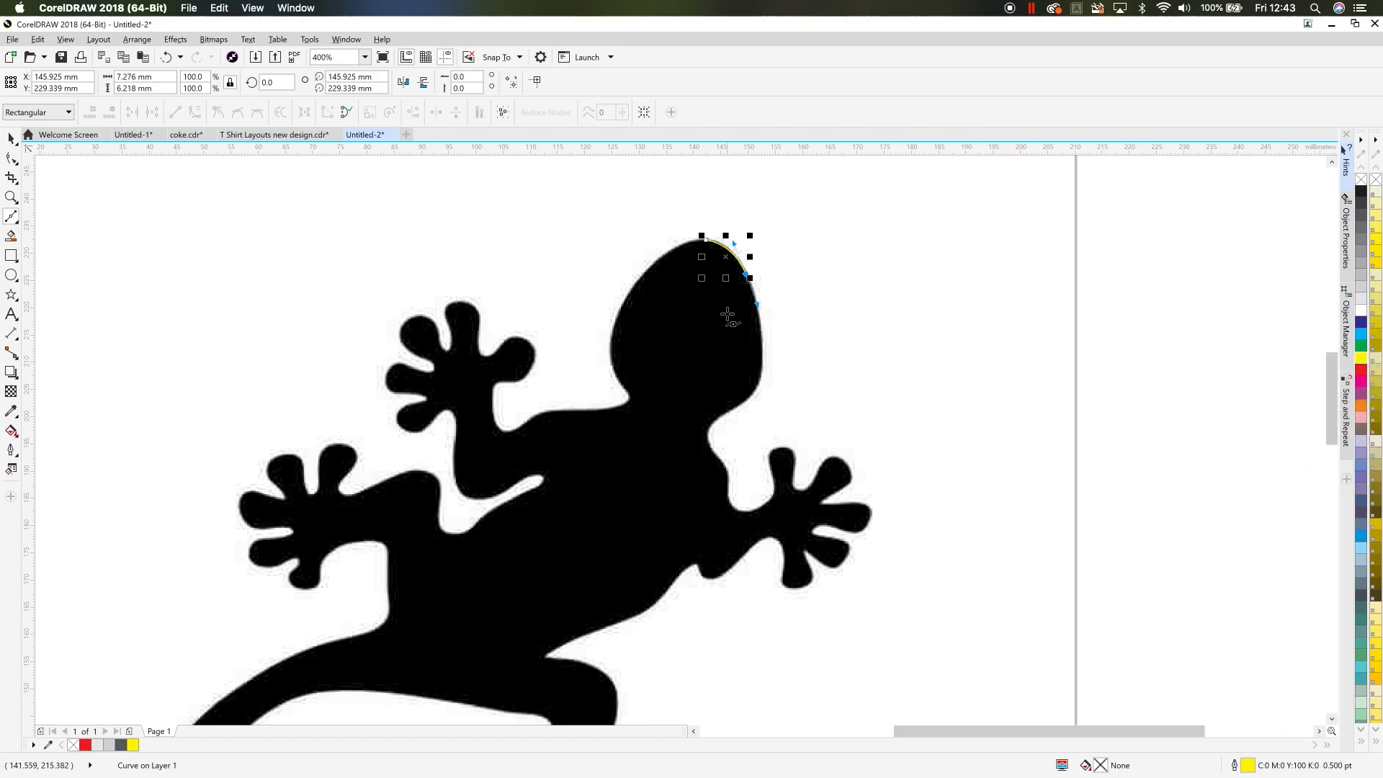
Step: Continue the Bézier curve down the right side of the head and around the neck to the right shoulder
scroll(728, 317, up, 2)
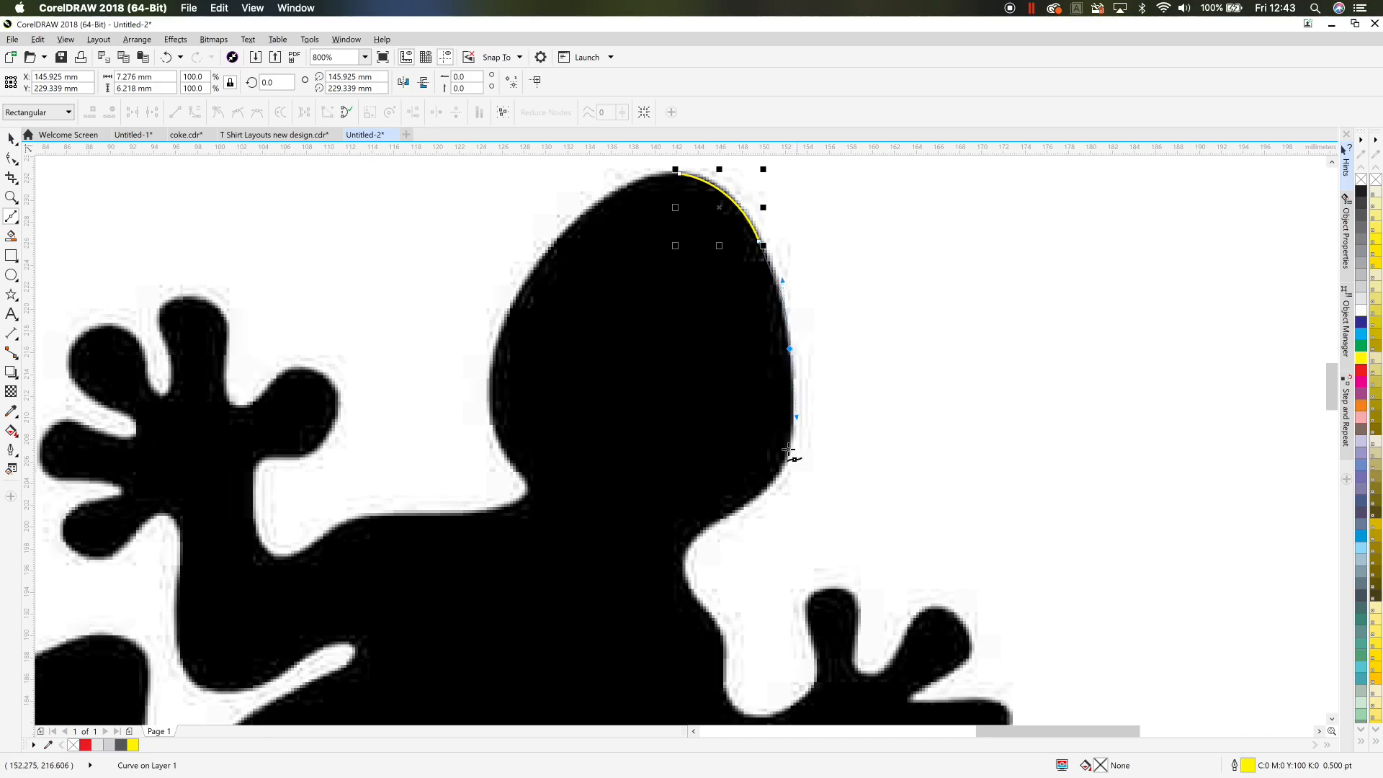
drag(784, 465, 776, 478)
mouse_move(710, 528)
mouse_down()
mouse_move(685, 559)
mouse_move(673, 532)
mouse_move(667, 545)
mouse_move(691, 590)
mouse_up()
drag(707, 589, 701, 416)
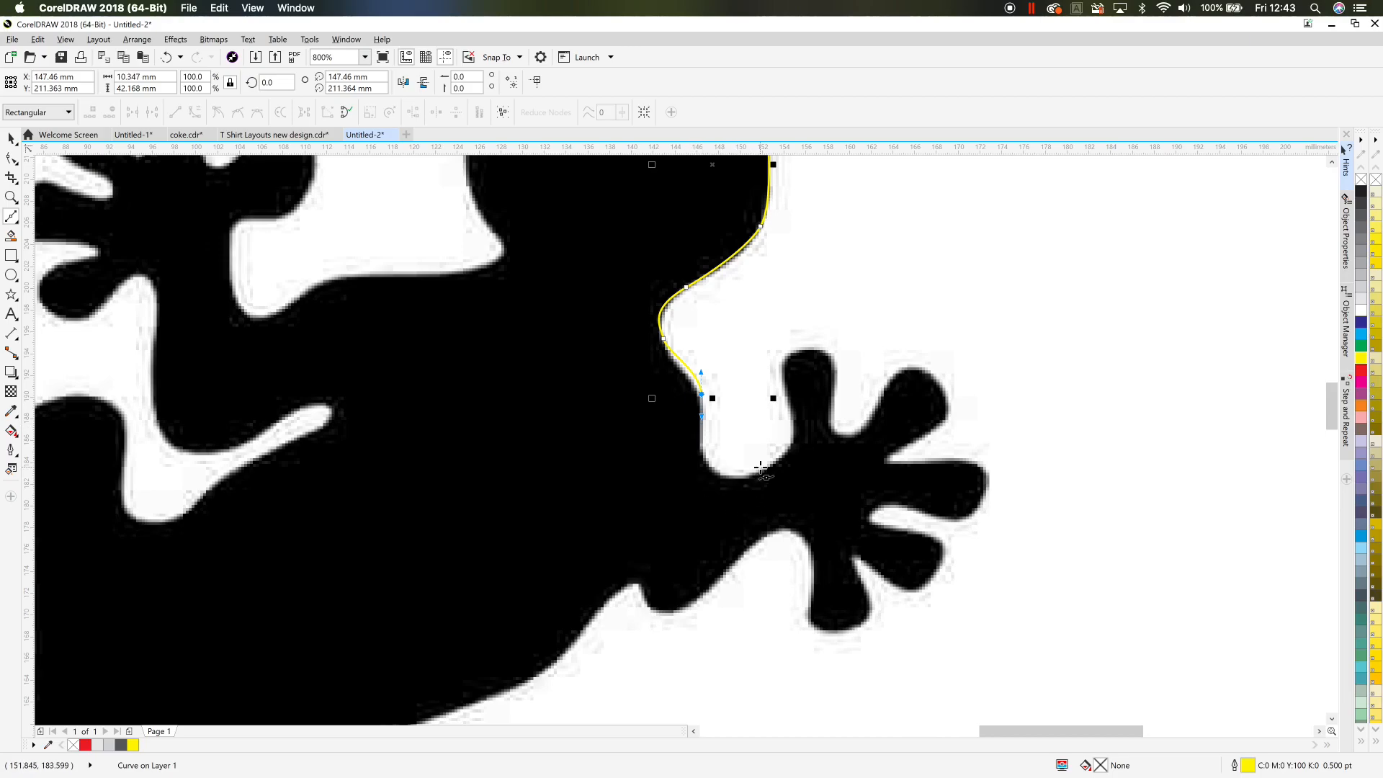
Step: Continue the curve along the upper edge of the right front leg and around the foot's first four toes
drag(743, 479, 792, 478)
click(791, 441)
drag(790, 390, 946, 417)
click(948, 416)
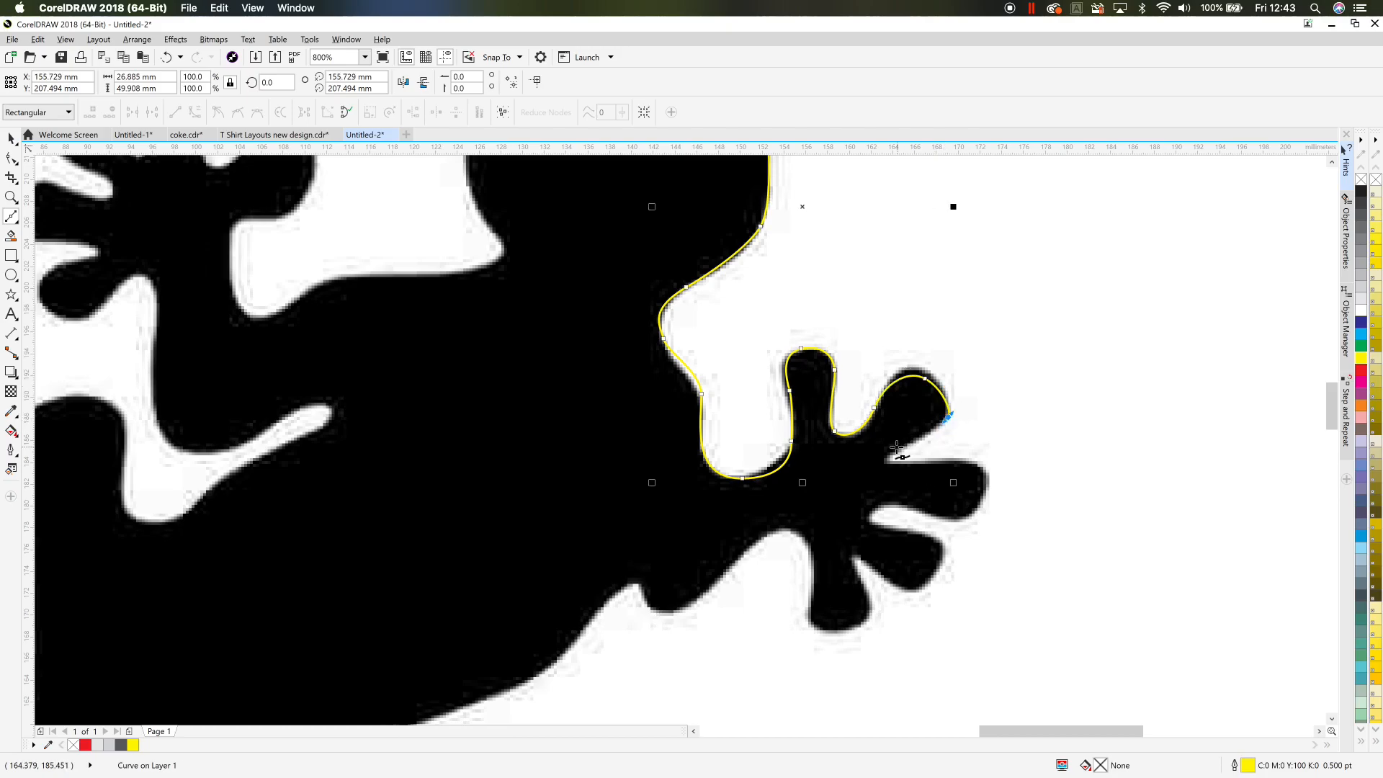
click(897, 447)
drag(888, 460, 889, 461)
drag(984, 465, 906, 509)
drag(879, 507, 874, 609)
key(space)
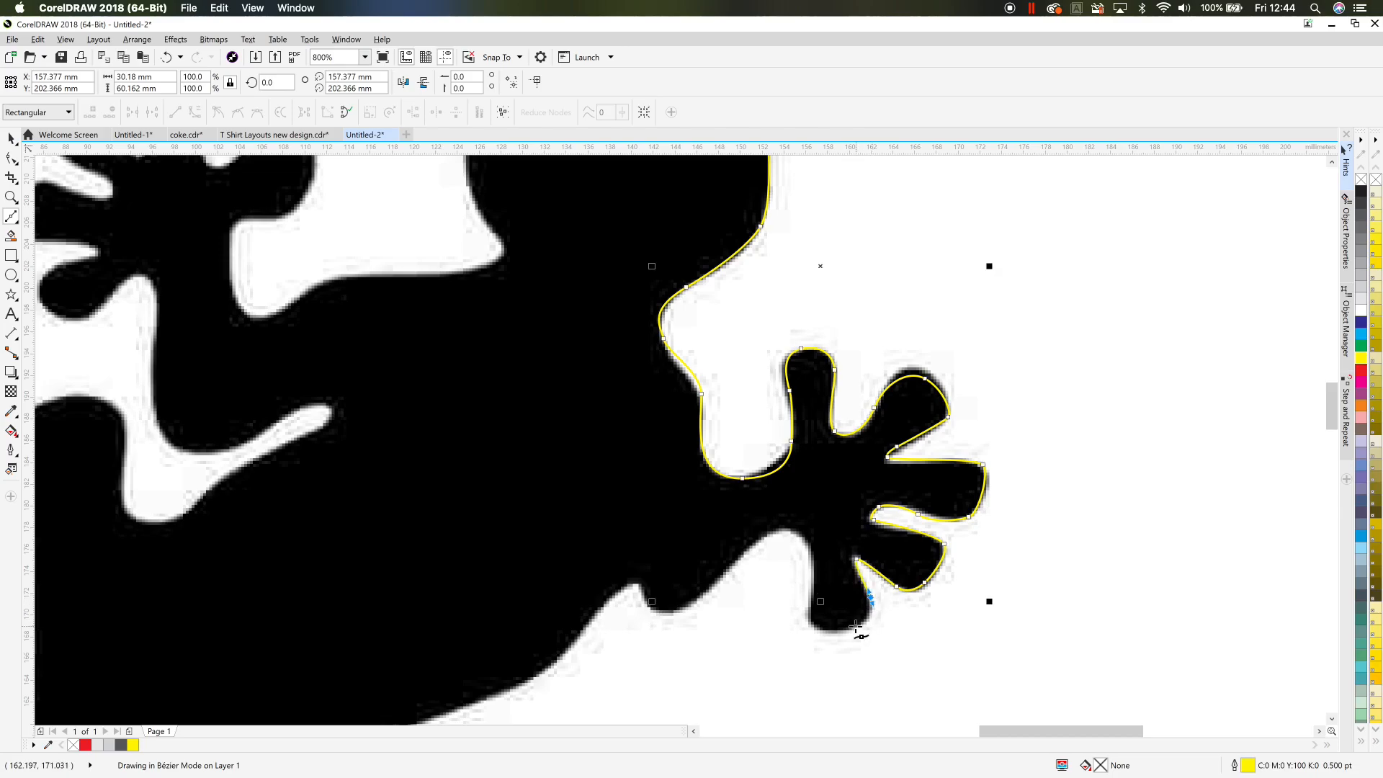
Step: Trace the last toe of the right front foot and the leg's lower edge back to the armpit
click(808, 598)
drag(799, 536, 783, 533)
drag(732, 569, 726, 573)
drag(664, 615, 646, 611)
drag(640, 599, 637, 585)
click(630, 582)
Step: Continue the curve along the belly and down the outer edge of the lower hind leg to the foot
drag(615, 633, 769, 327)
click(683, 367)
click(576, 411)
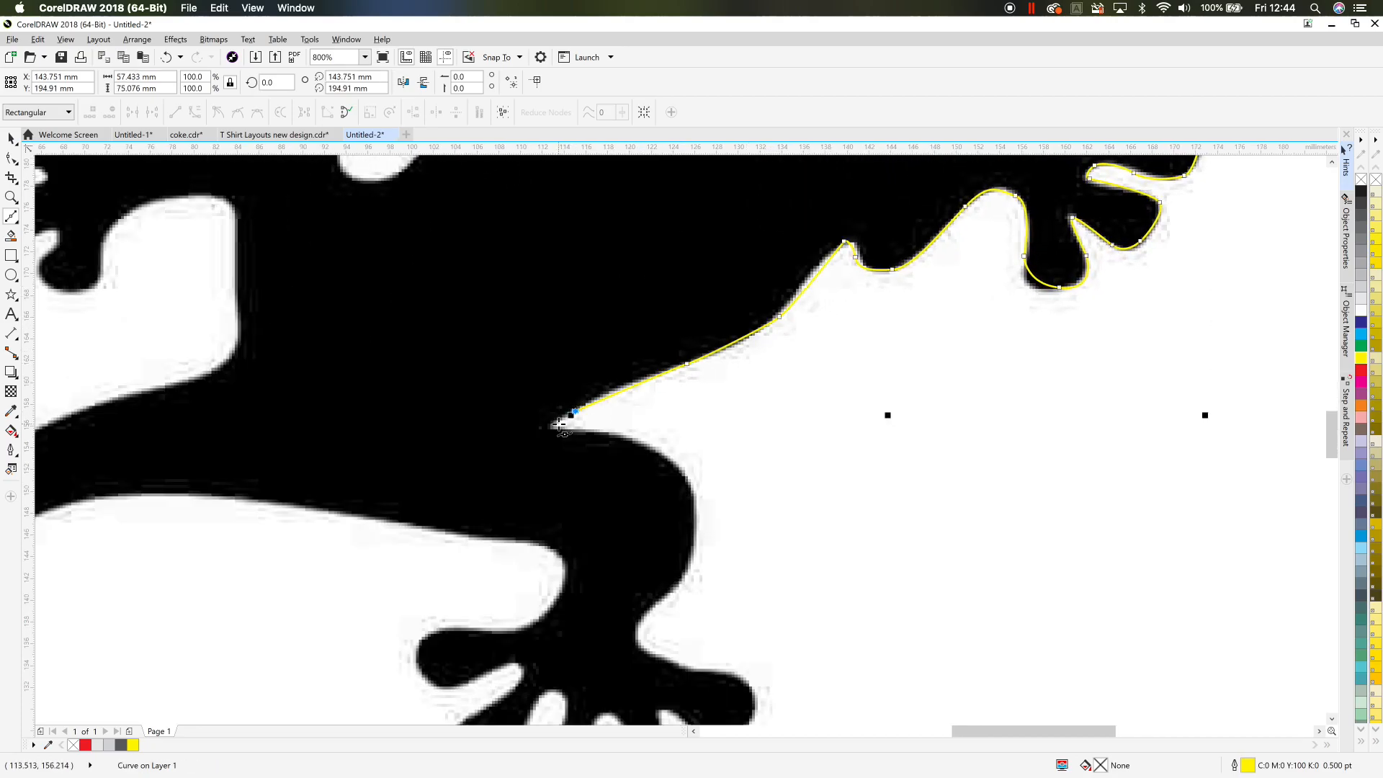
drag(693, 477, 695, 554)
click(686, 574)
click(637, 625)
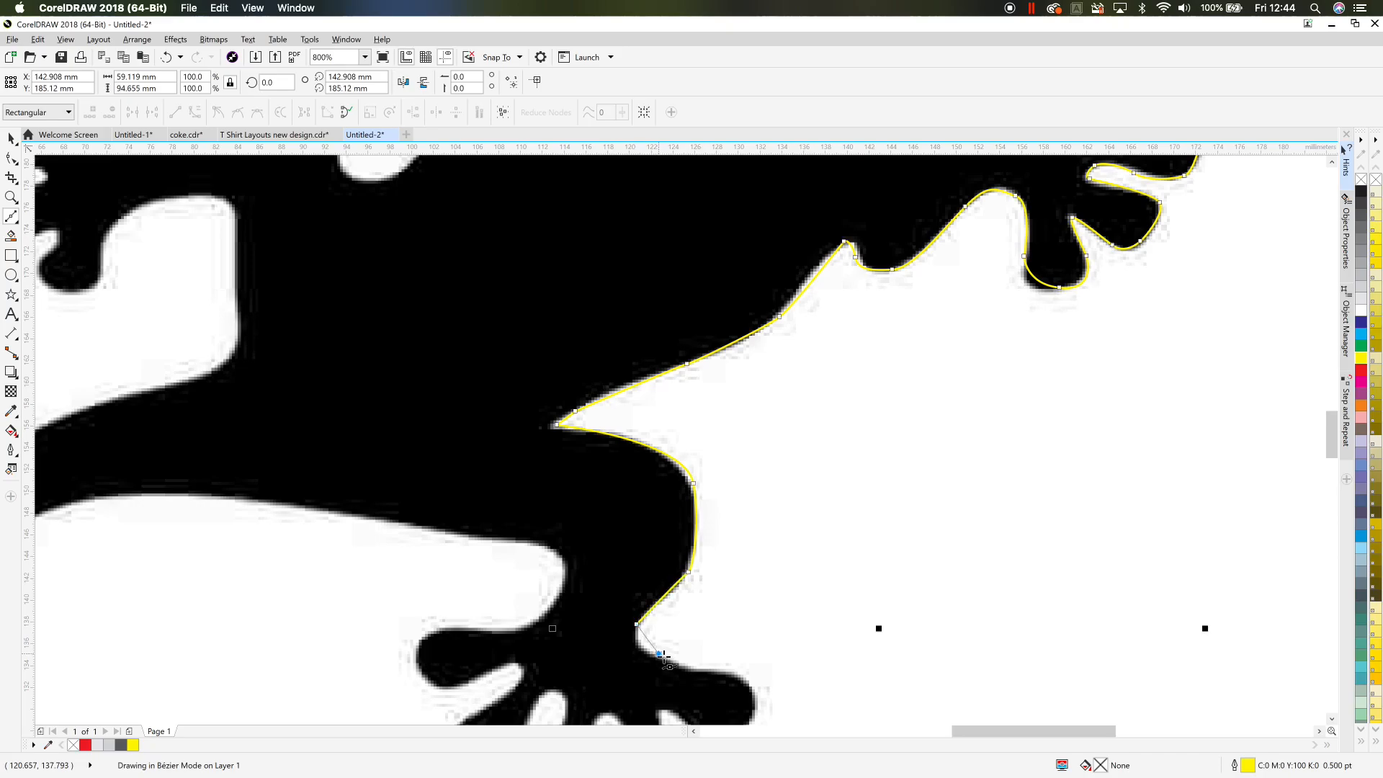
drag(701, 667, 707, 664)
drag(722, 576, 780, 312)
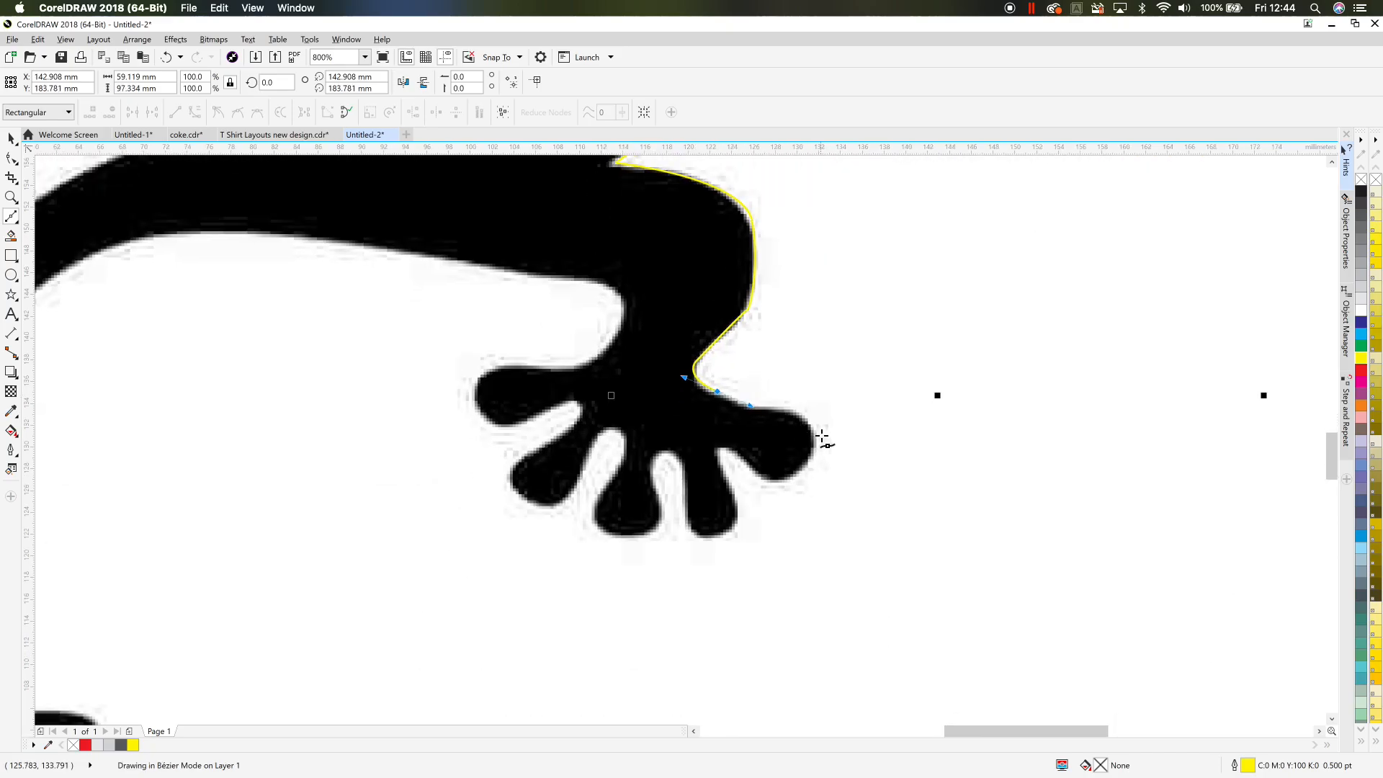
Step: Trace the first two toes of the lower hind foot with curved Bézier segments
drag(789, 411, 766, 476)
click(766, 476)
click(732, 447)
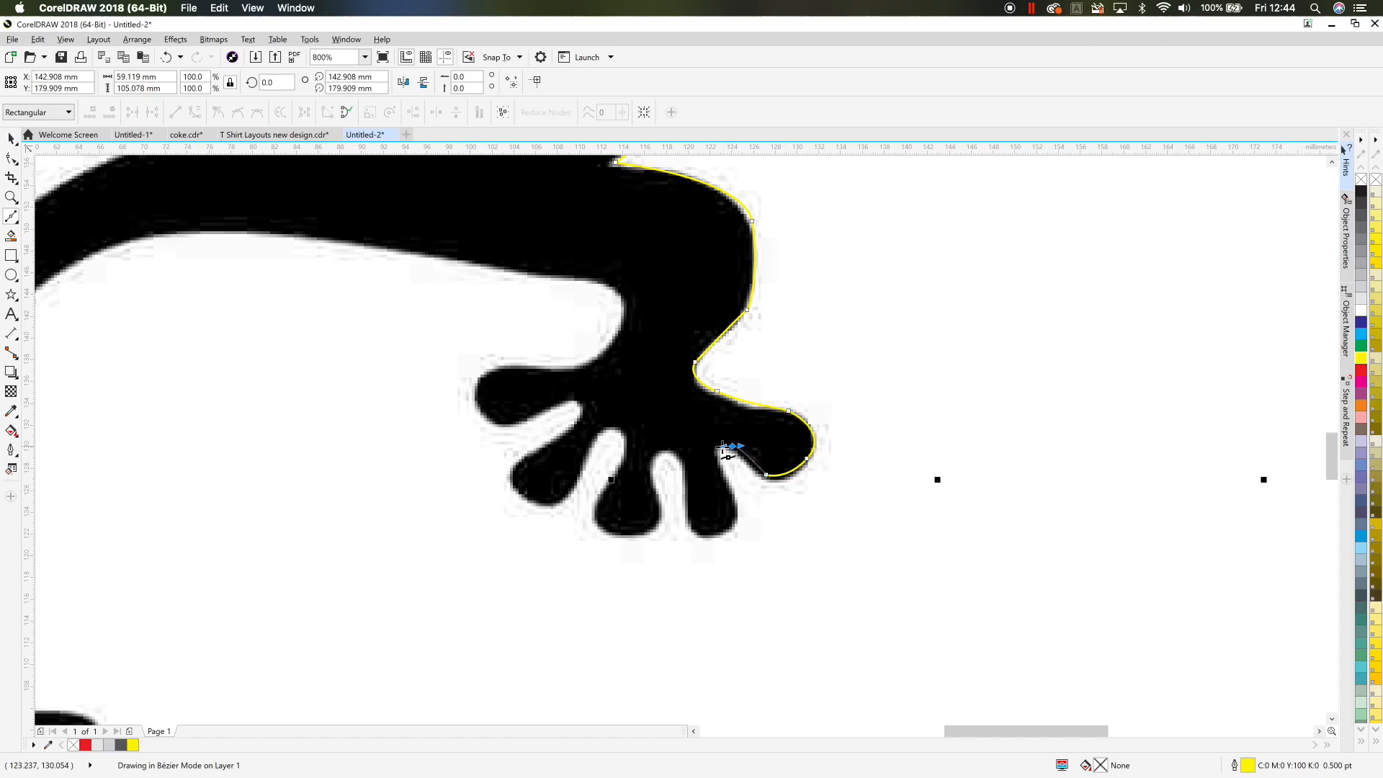
click(719, 453)
drag(739, 501, 743, 518)
click(713, 536)
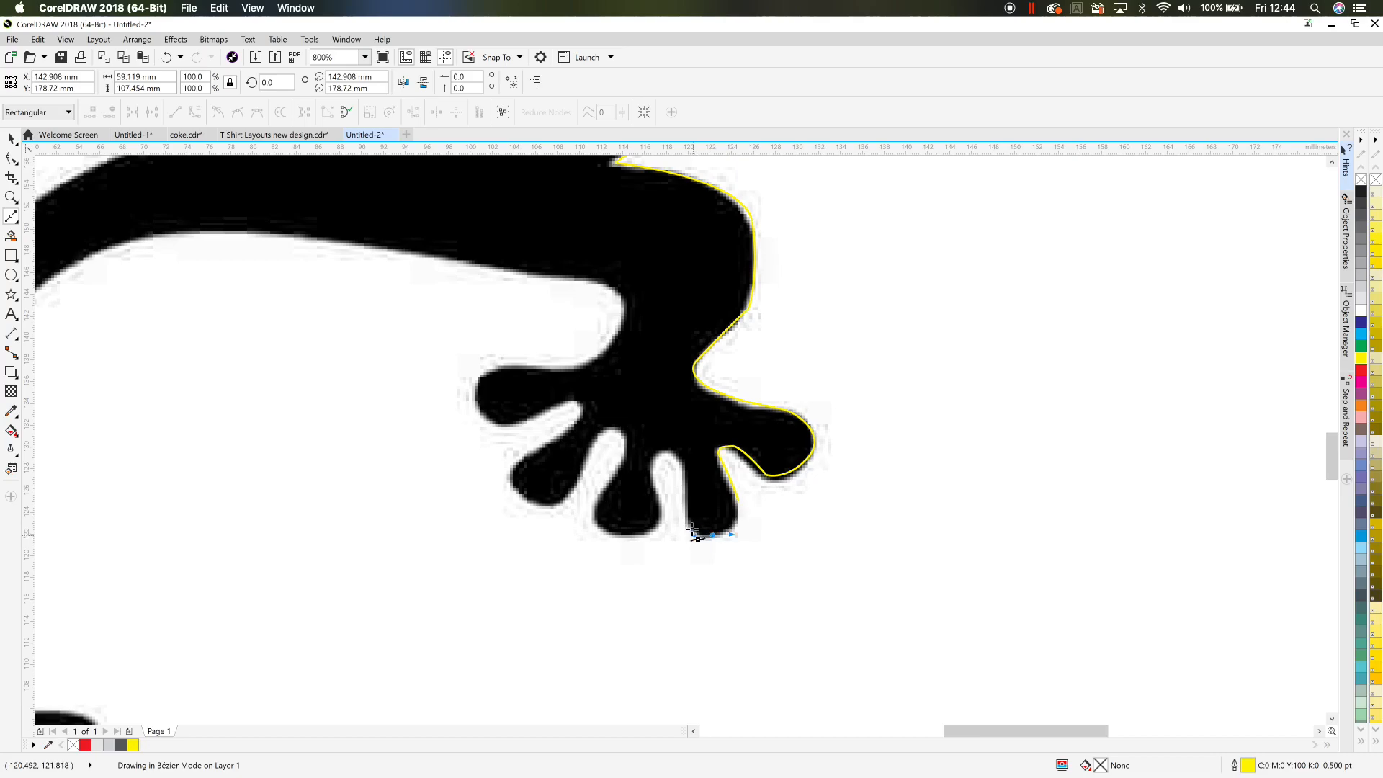
click(690, 519)
click(683, 463)
Step: Trace the remaining three toes of the lower hind foot and continue toward the leg's inner edge
drag(653, 477, 602, 531)
drag(627, 452, 517, 480)
drag(575, 425, 582, 414)
drag(577, 401, 493, 427)
drag(499, 364, 609, 289)
Step: Continue the curve from the lower hind leg along the inner edge of the tail to its tip
scroll(613, 296, left, 10)
drag(771, 284, 703, 268)
drag(374, 429, 271, 636)
drag(713, 546, 707, 368)
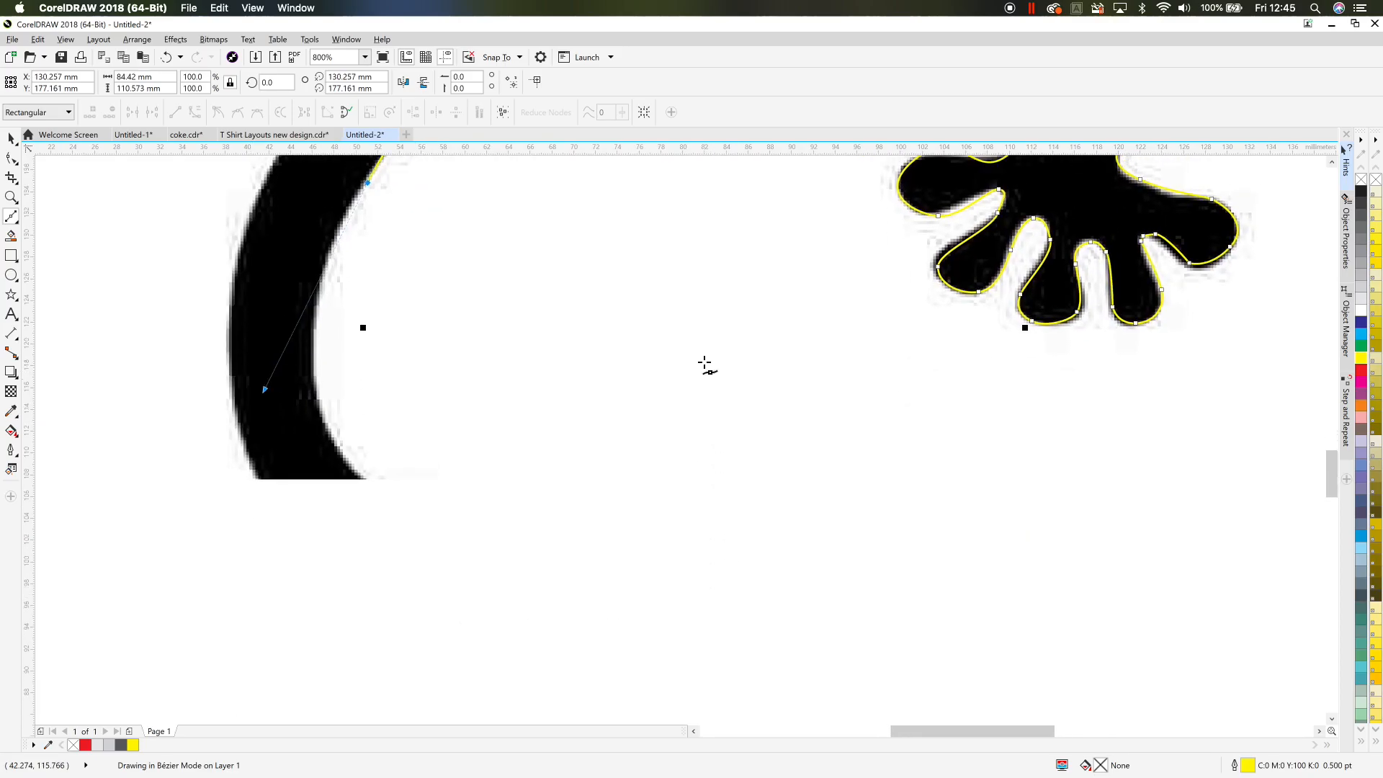
drag(399, 493, 520, 535)
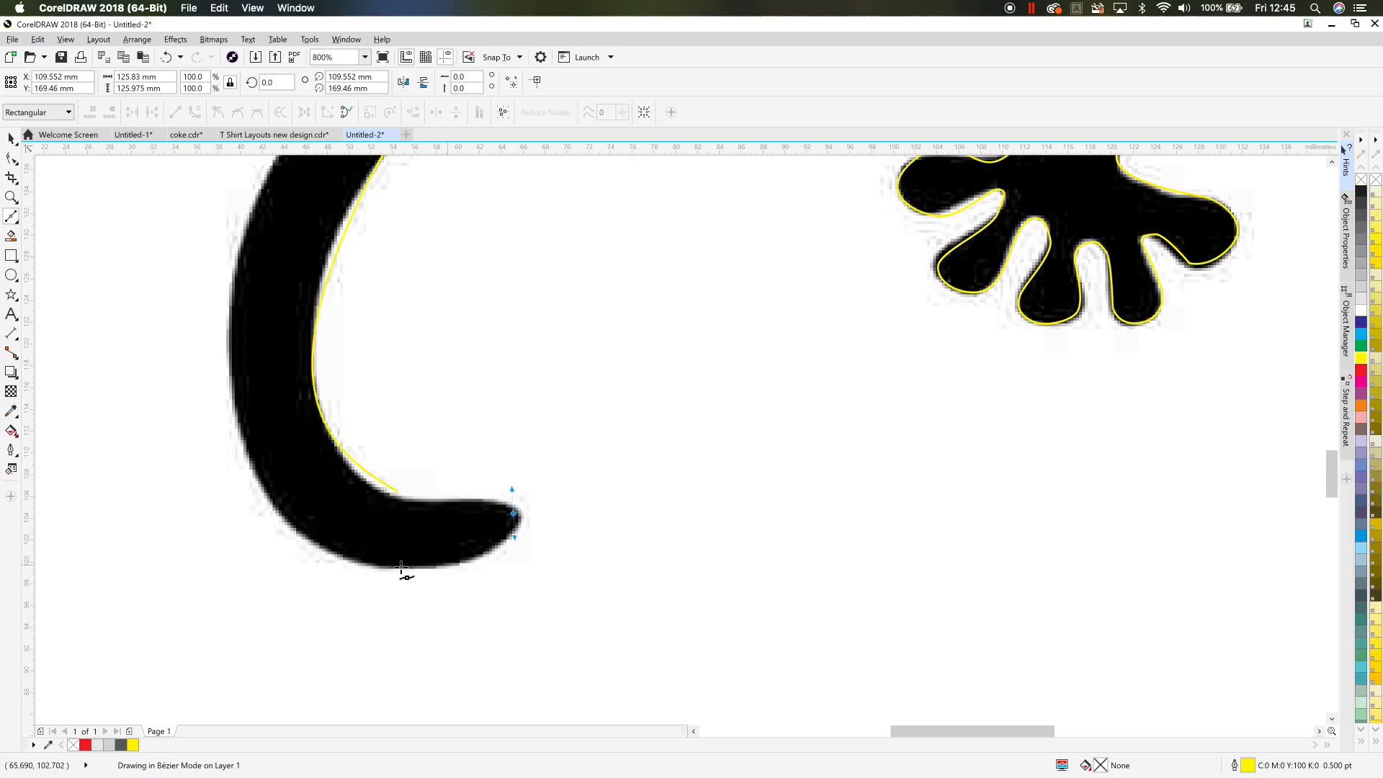
Step: Round the tail tip and trace the tail's outer edge back up toward the body
drag(376, 563, 330, 556)
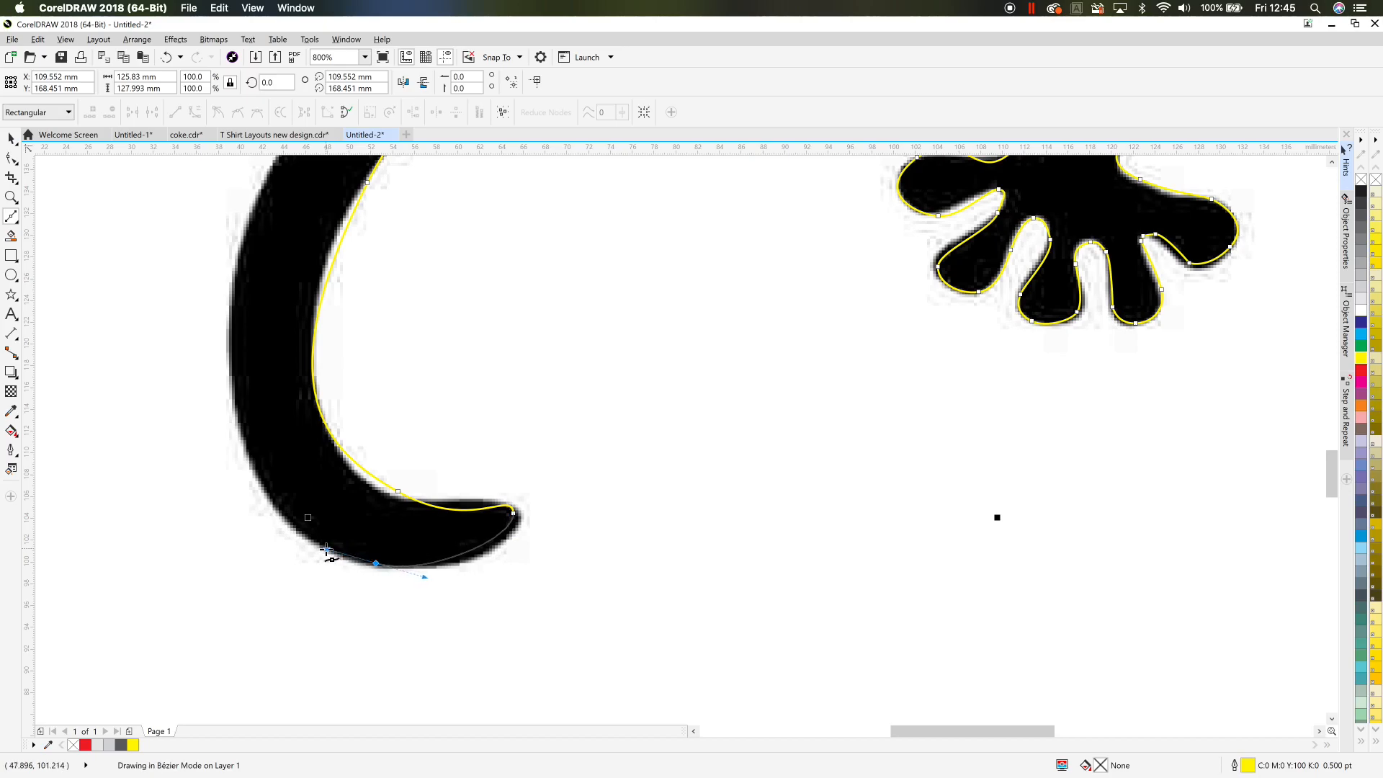
drag(281, 287, 359, 425)
drag(337, 349, 373, 177)
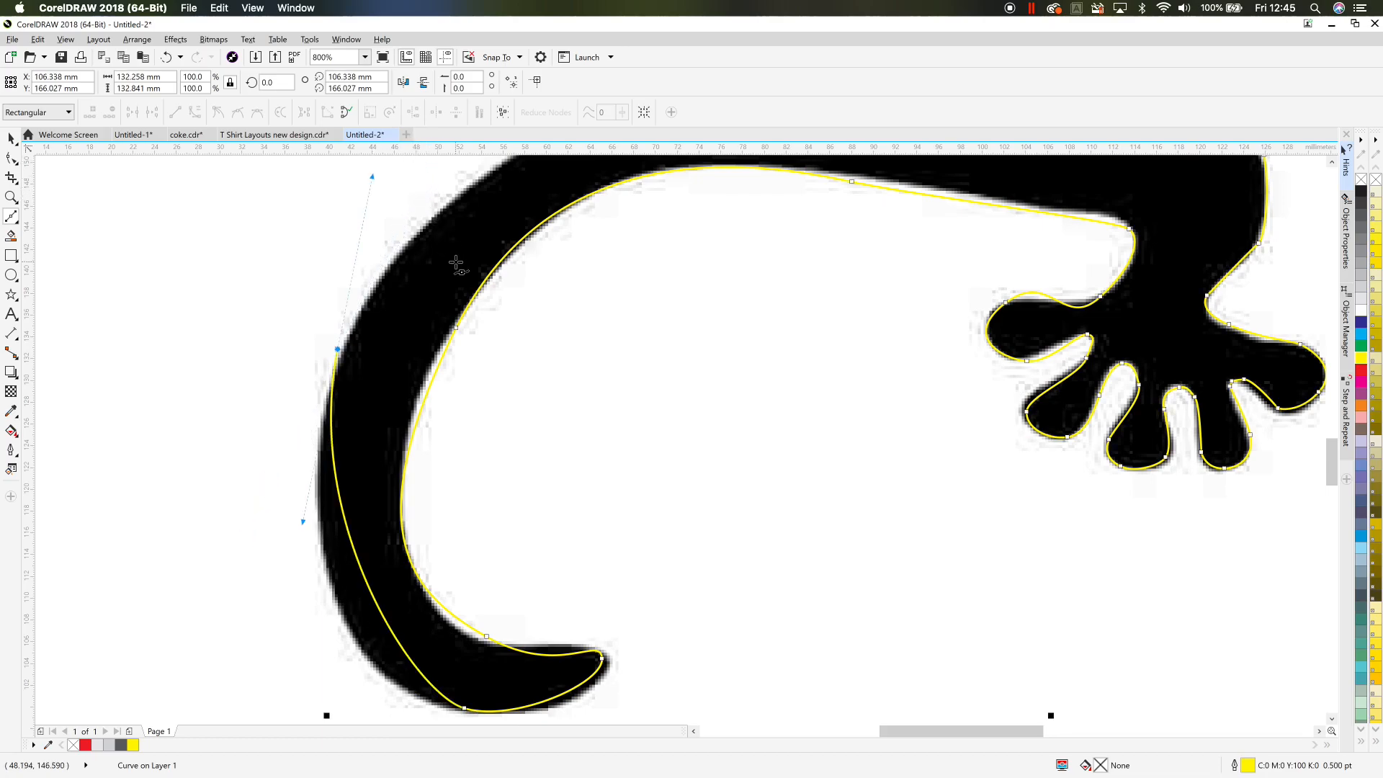
drag(458, 262, 454, 414)
click(634, 238)
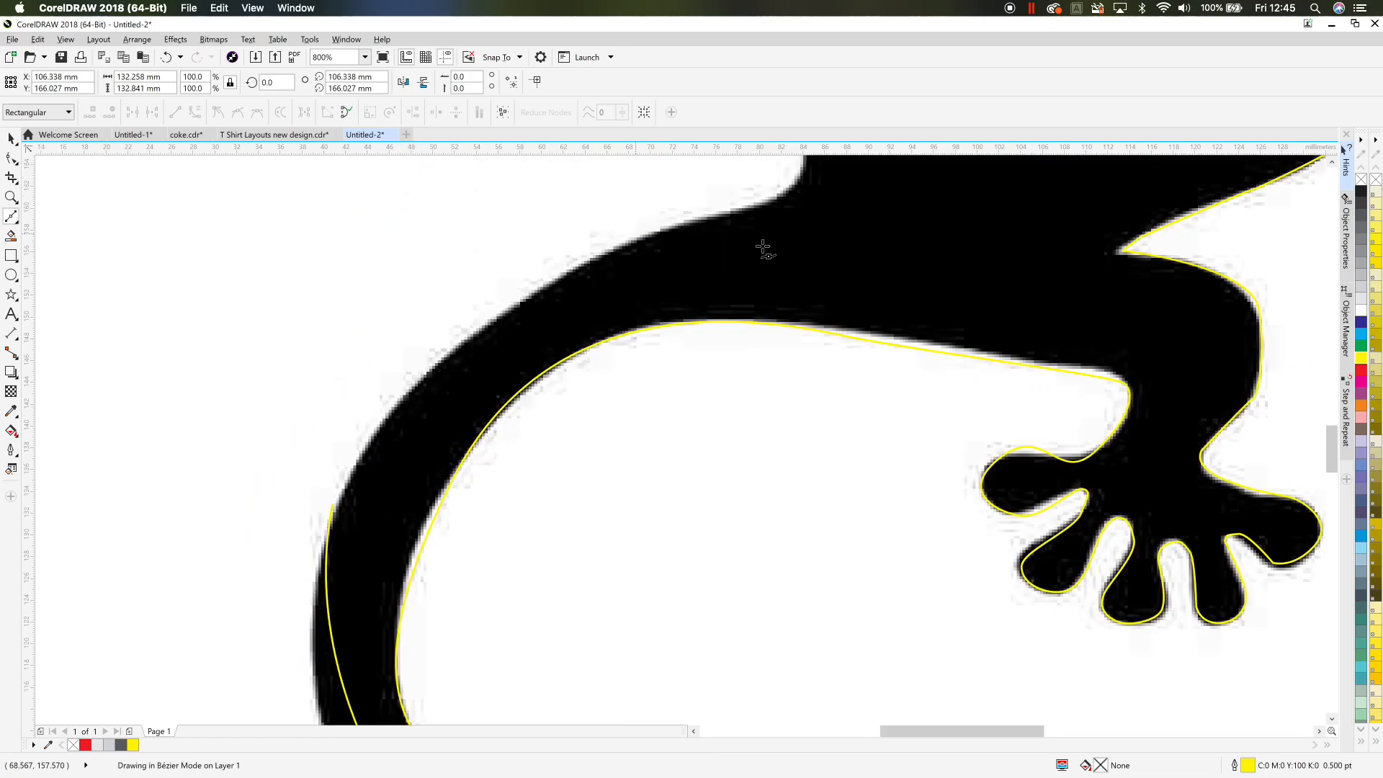
drag(762, 247, 683, 457)
Step: Continue the curve up the left flank, under the left hind leg and around the foot's two lowest toes
mouse_move(716, 366)
mouse_down()
mouse_move(717, 248)
mouse_move(587, 242)
mouse_move(599, 239)
mouse_up()
drag(570, 326, 538, 327)
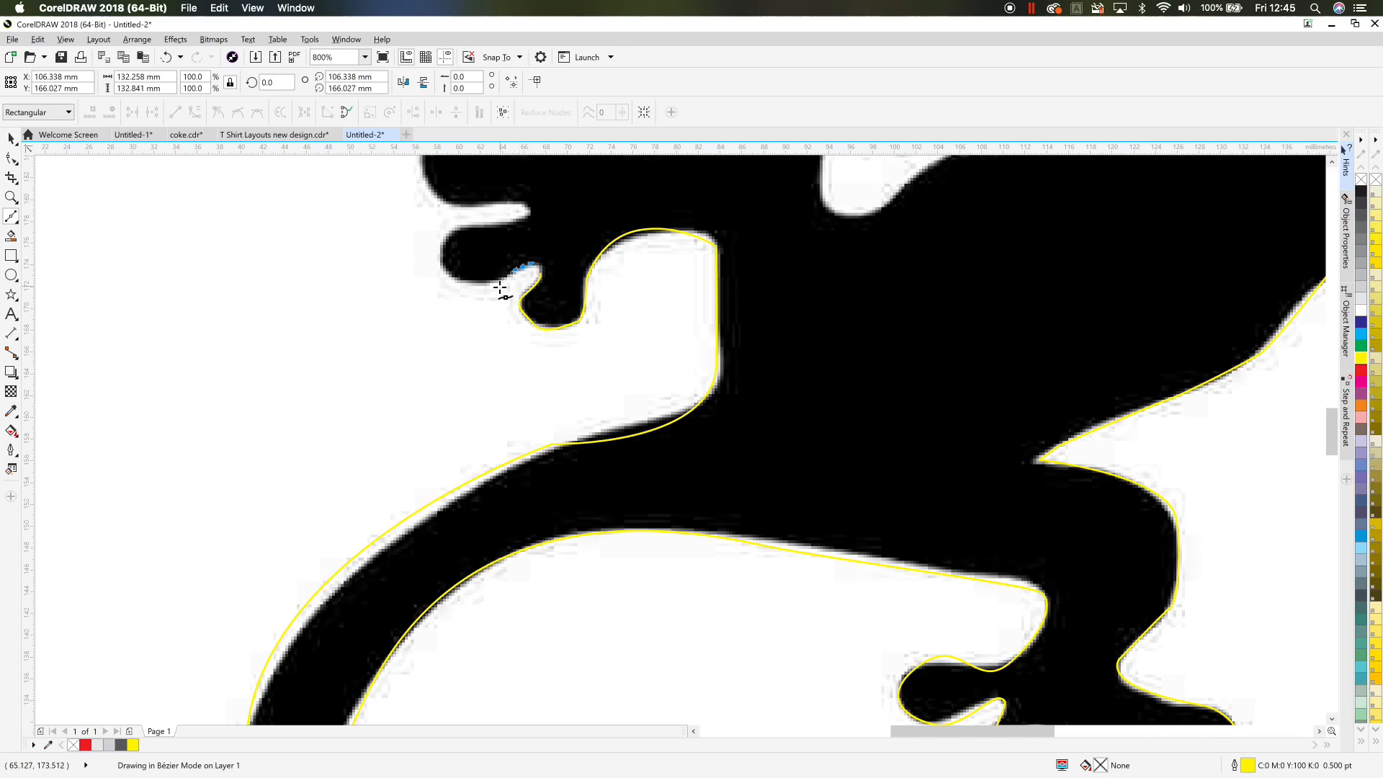
scroll(504, 287, up, 3)
drag(415, 385, 411, 365)
drag(481, 333, 496, 319)
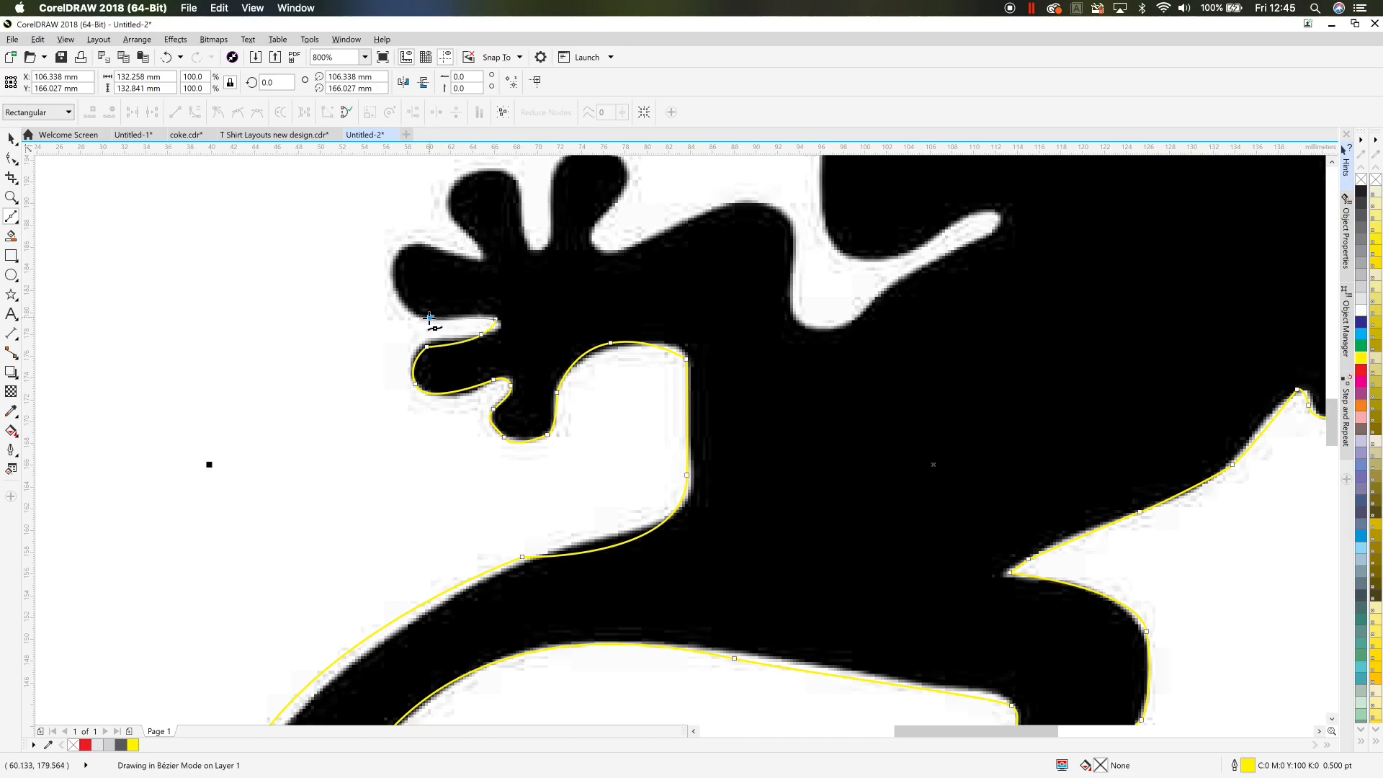
Step: Trace the remaining three toes of the left hind foot
drag(397, 255, 479, 259)
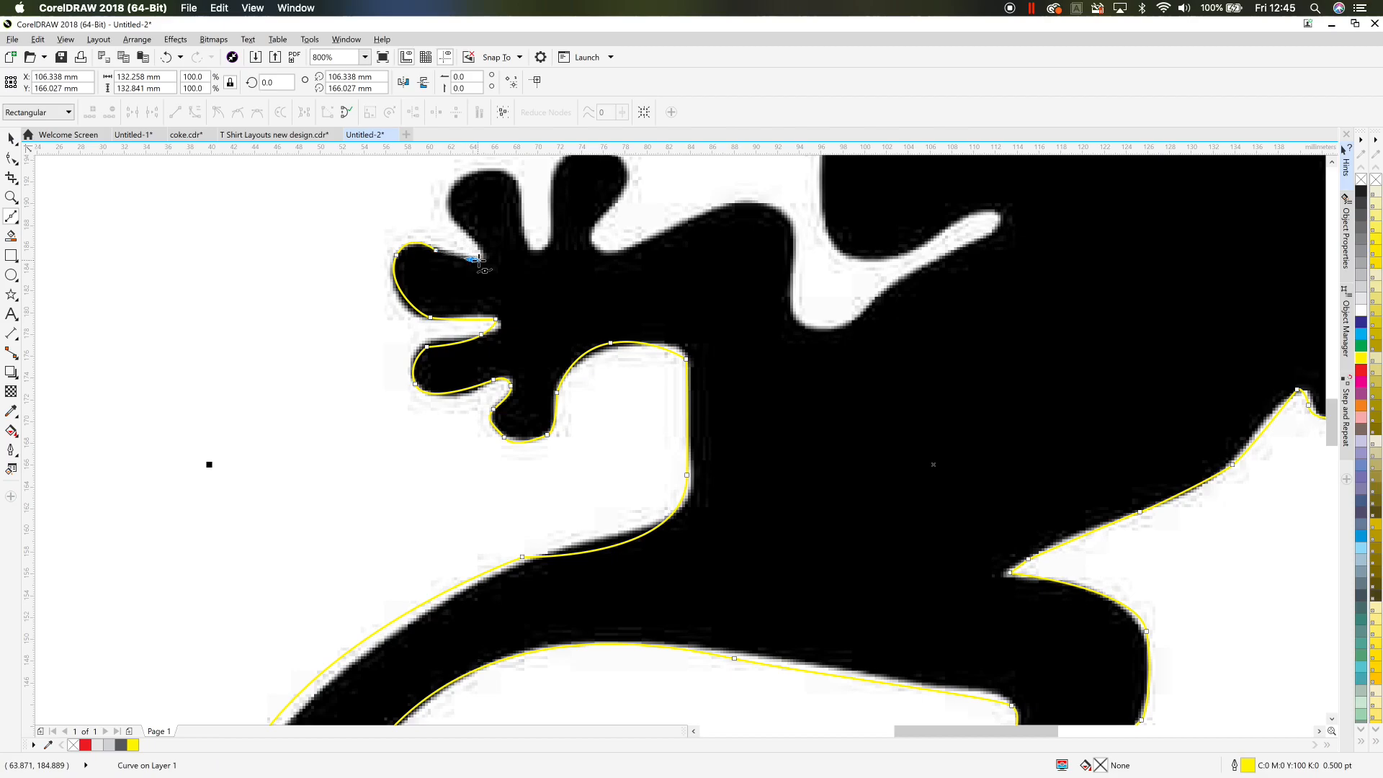
scroll(499, 250, up, 5)
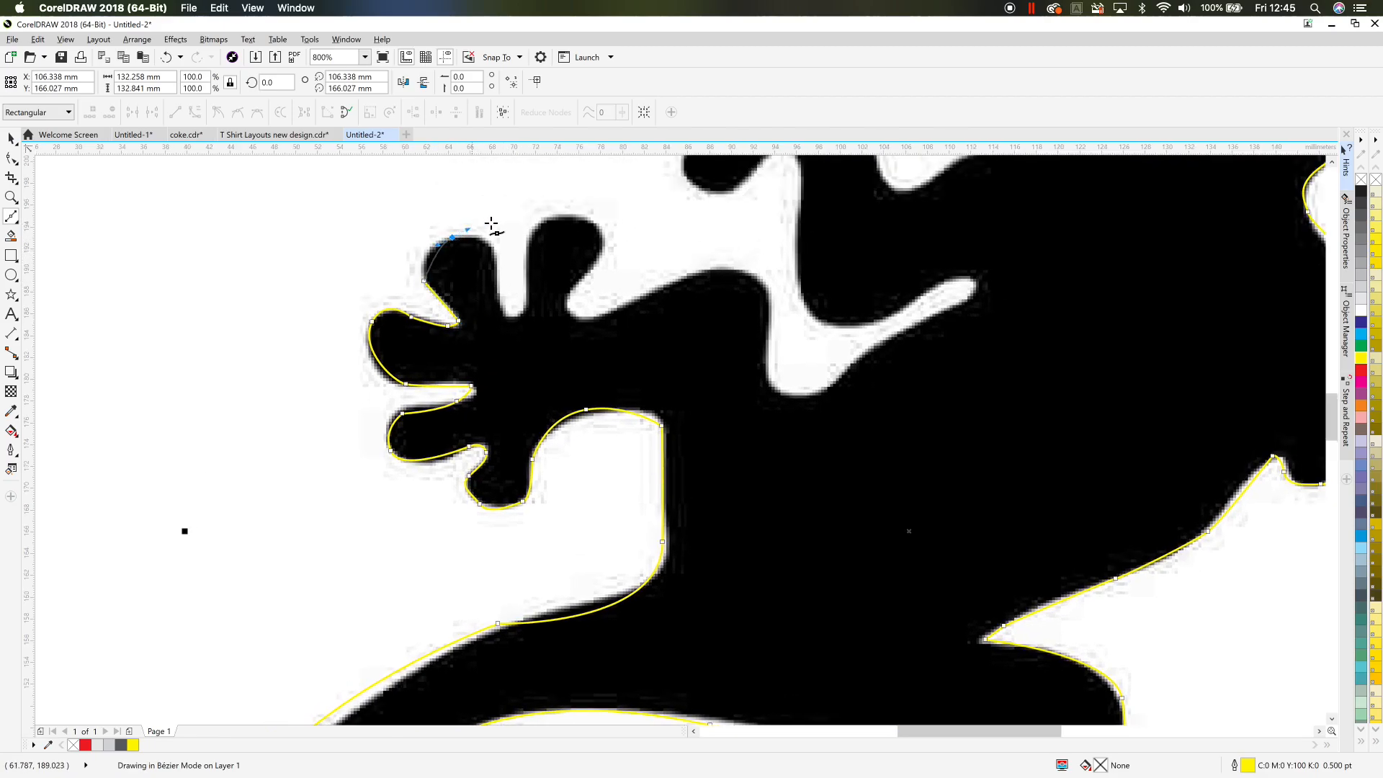
drag(499, 221, 499, 221)
click(496, 260)
drag(530, 315, 530, 315)
drag(542, 220, 605, 250)
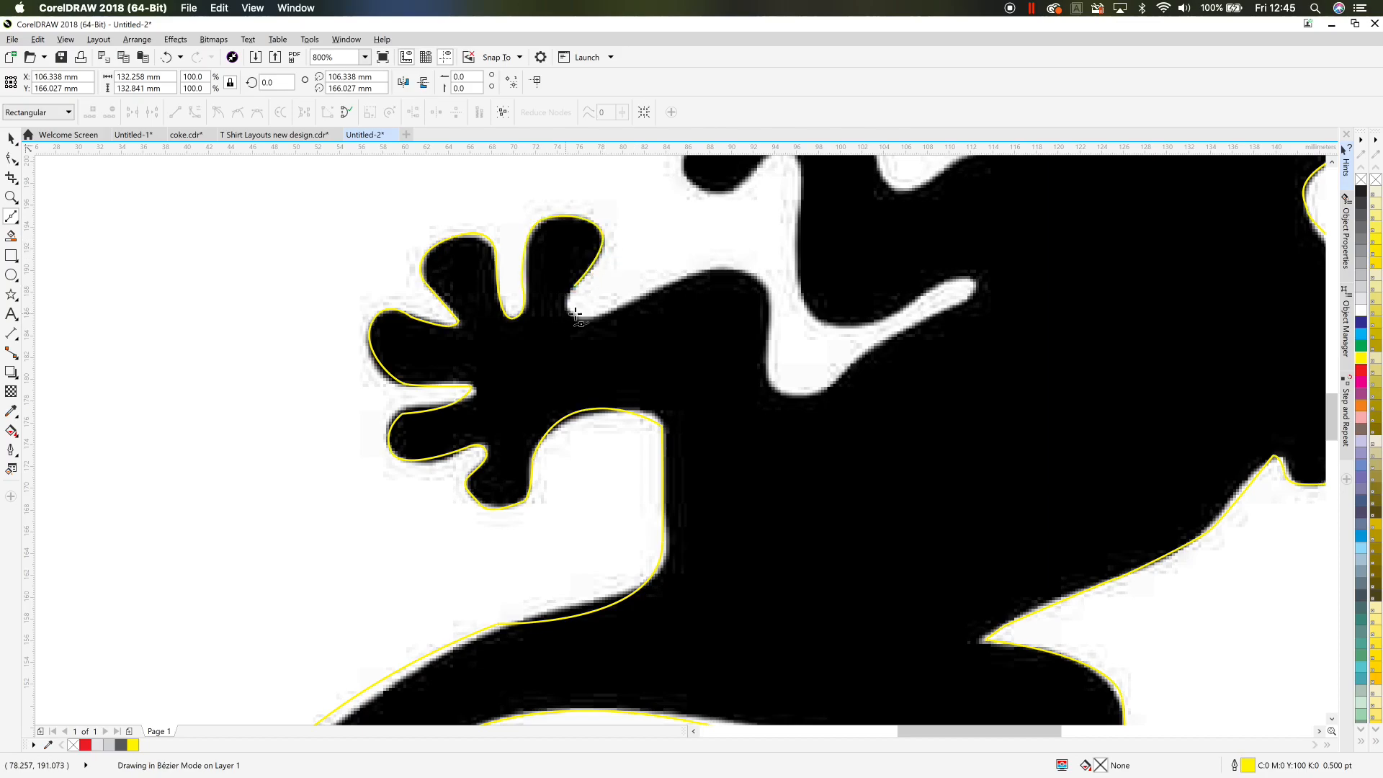
Step: Continue the curve along the upper edge of the left hind leg and into the narrow gap beside the body
drag(664, 286, 674, 281)
drag(762, 284, 780, 317)
click(769, 376)
drag(800, 394, 833, 389)
click(873, 345)
Step: Round the end of the narrow gap and trace the left front leg's lower edge up to its foot
drag(970, 287, 961, 274)
drag(874, 317, 799, 401)
click(783, 306)
drag(765, 288, 755, 290)
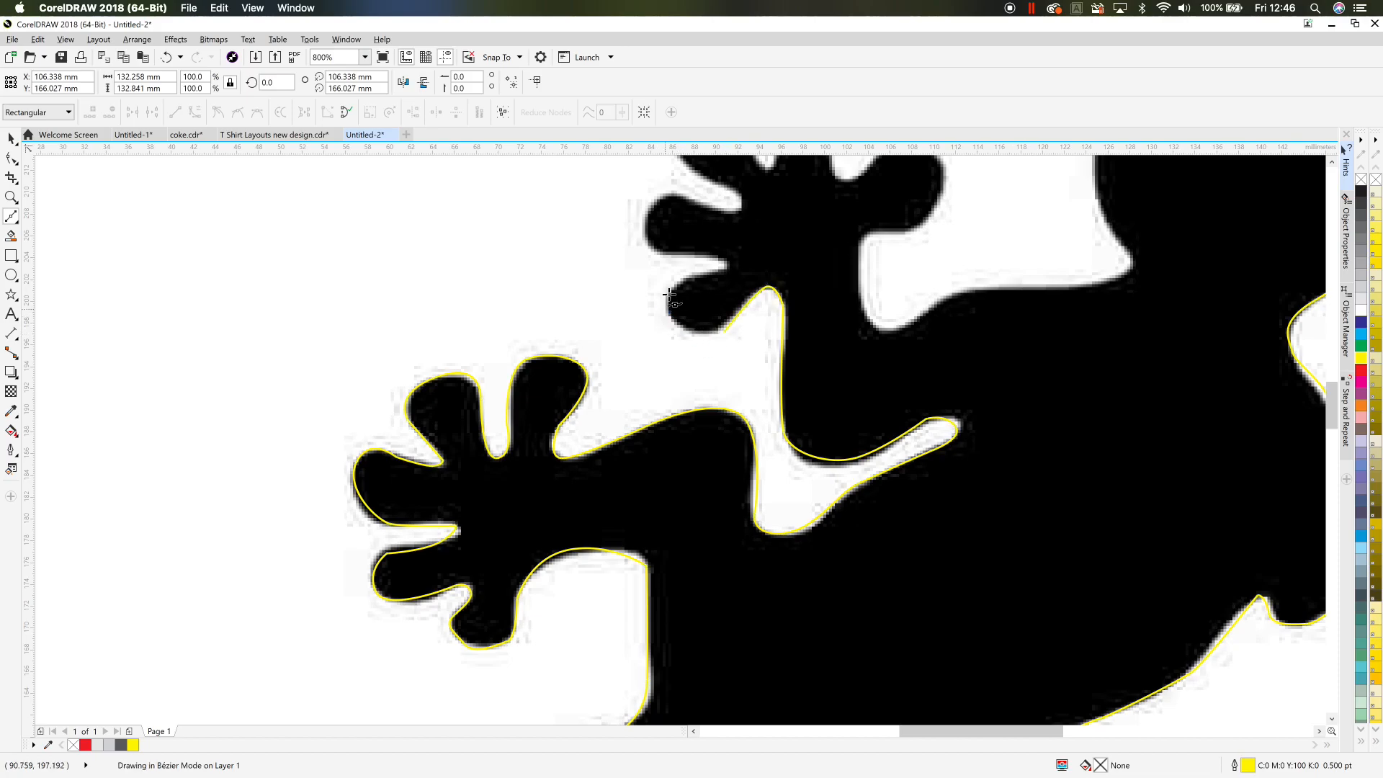
Step: Trace the three lowest toes of the left front foot and the gap above them
mouse_move(711, 274)
mouse_down()
mouse_move(724, 271)
mouse_move(692, 260)
mouse_up()
click(648, 243)
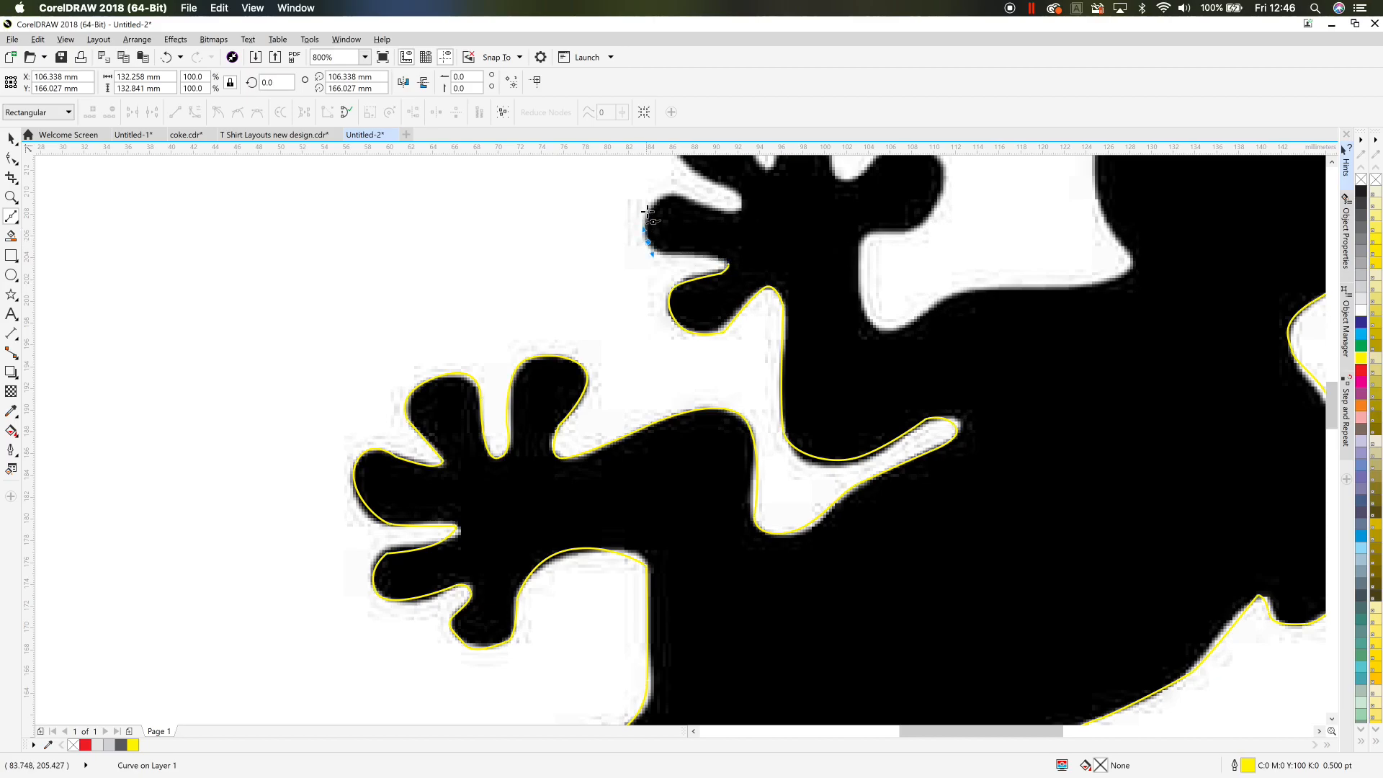
drag(711, 207, 730, 210)
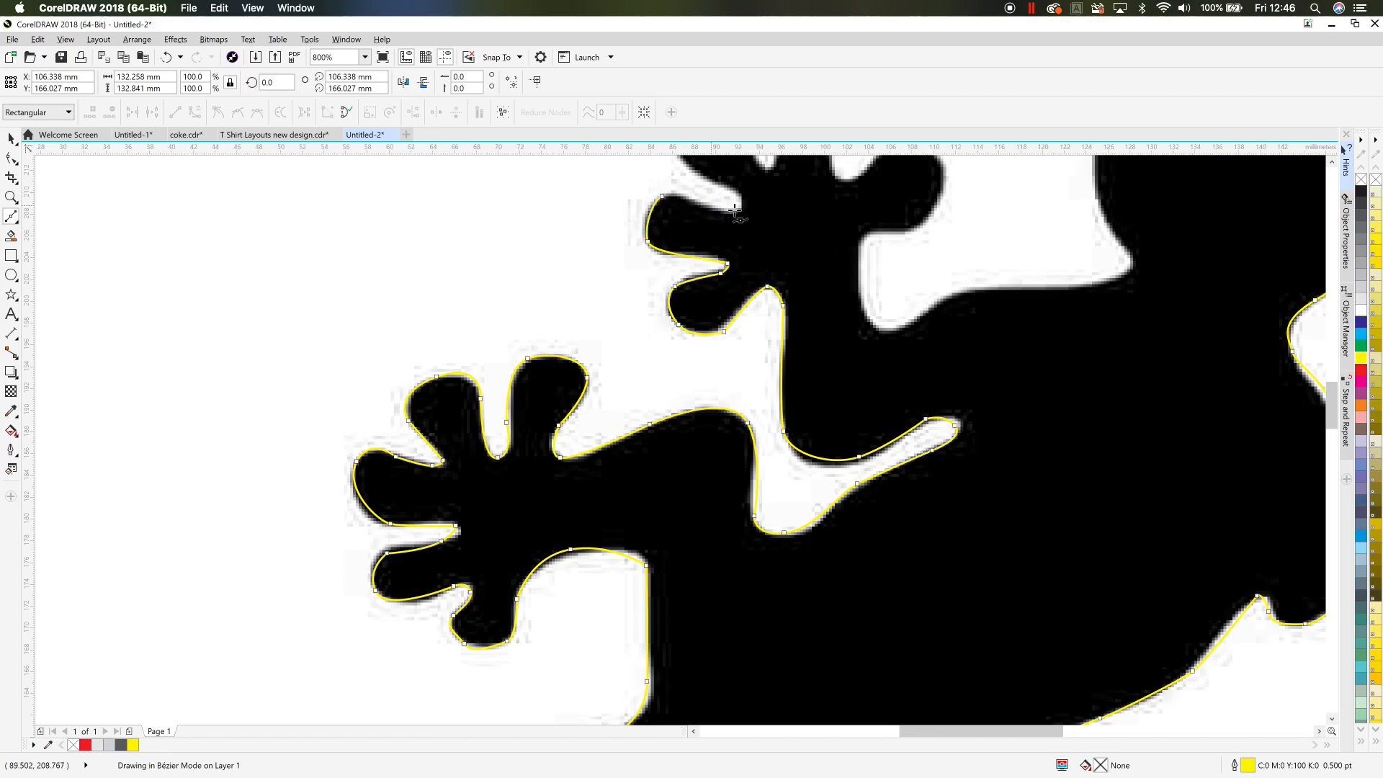
scroll(740, 210, up, 3)
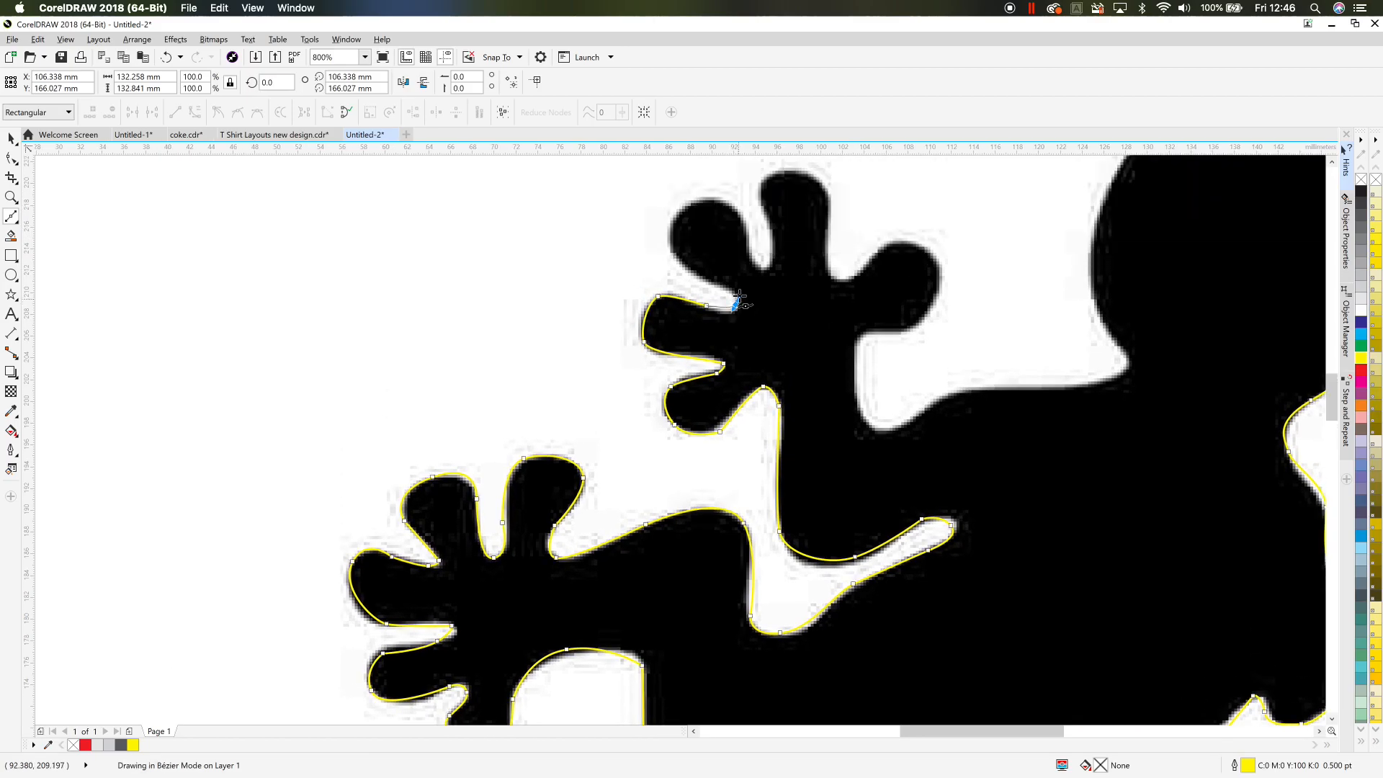
mouse_move(670, 242)
mouse_down()
mouse_move(677, 220)
mouse_move(764, 222)
mouse_move(772, 272)
mouse_move(774, 227)
mouse_up()
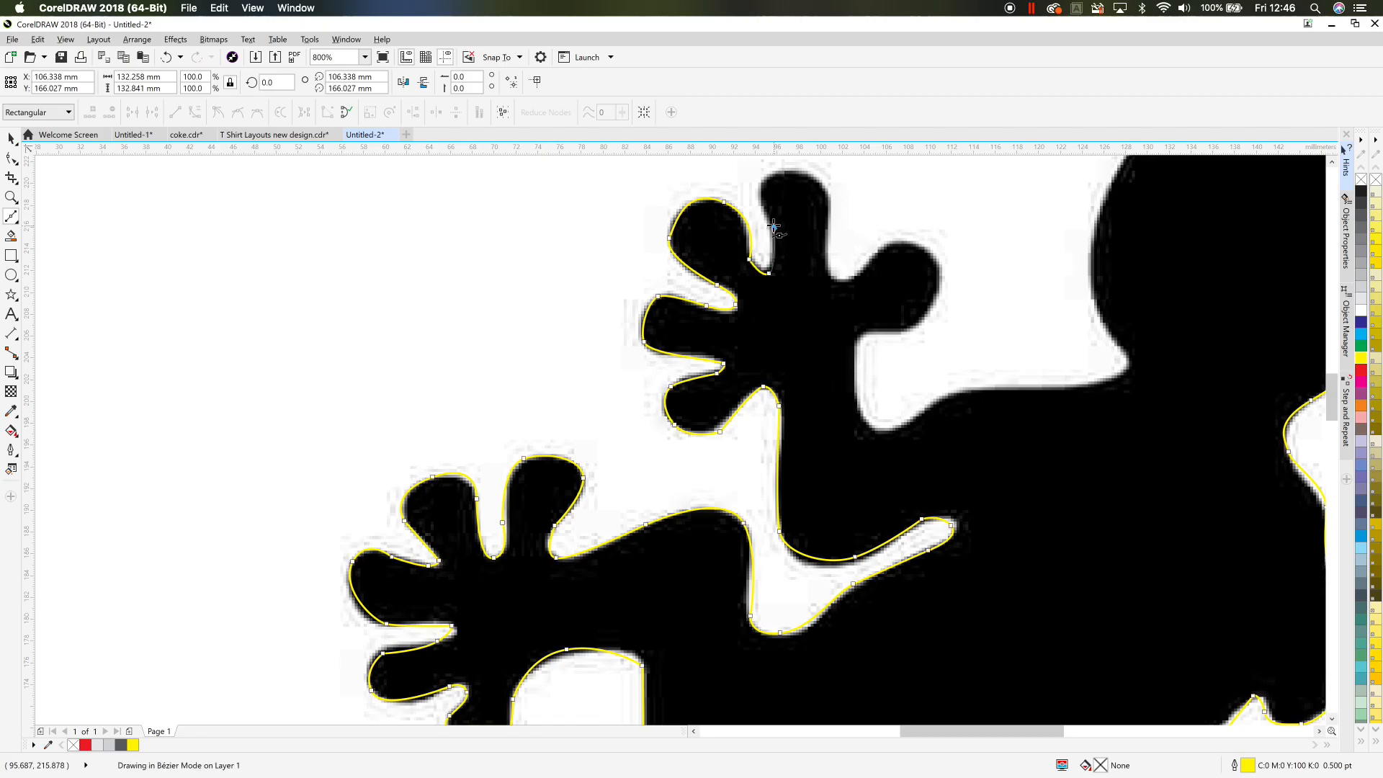
Step: Trace the topmost toe and the inner toe of the left front foot
drag(774, 175, 828, 230)
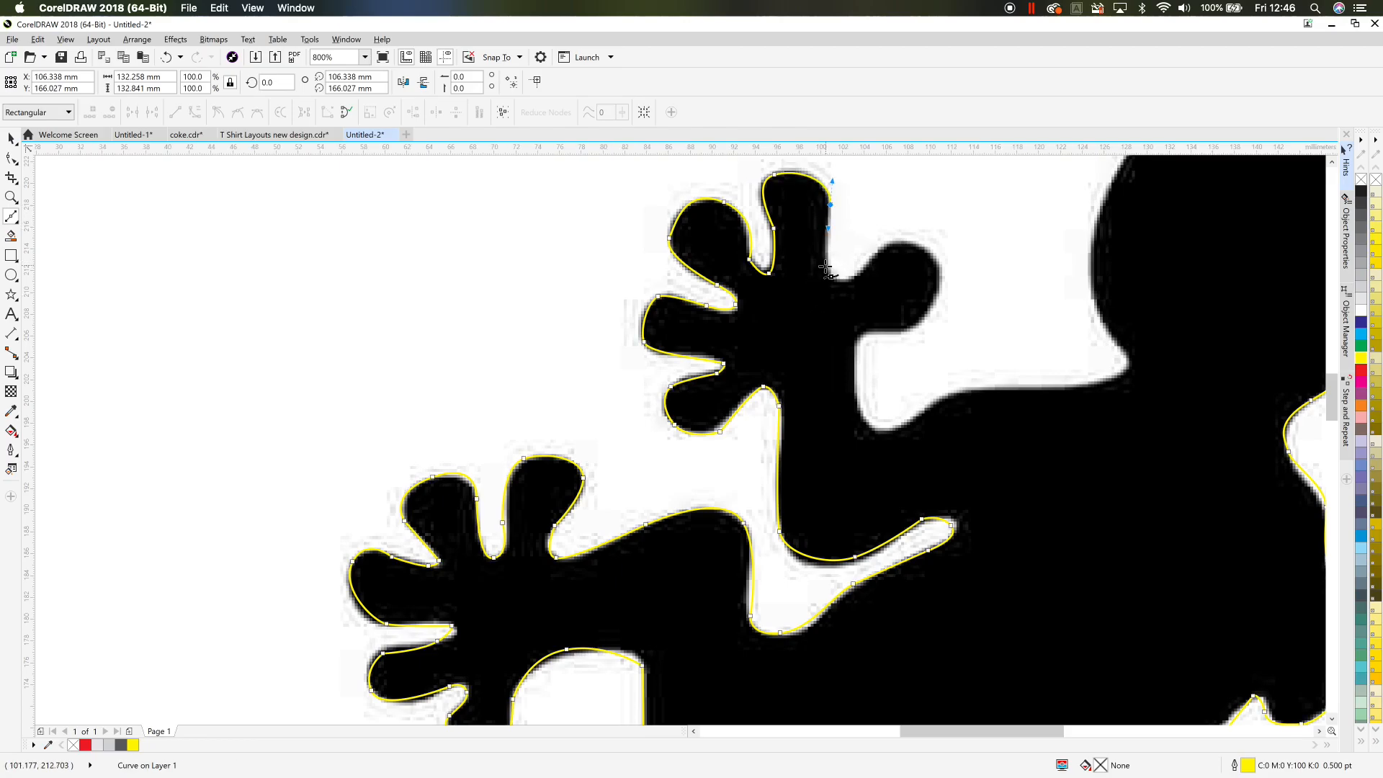
drag(848, 276, 858, 274)
drag(936, 255, 960, 296)
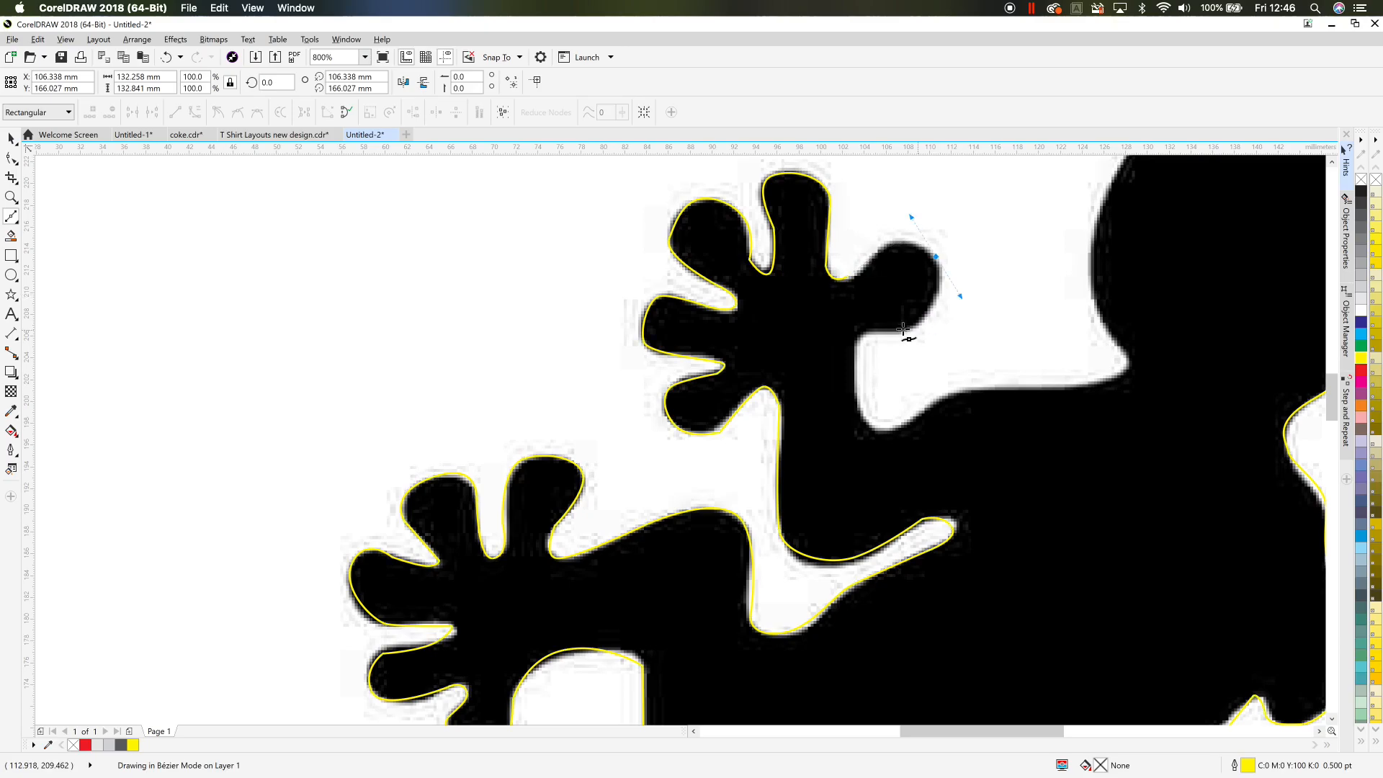
Step: Continue the curve down the inner side of the left front foot and along the leg's upper edge towards the neck
click(859, 334)
click(858, 409)
drag(896, 431, 923, 416)
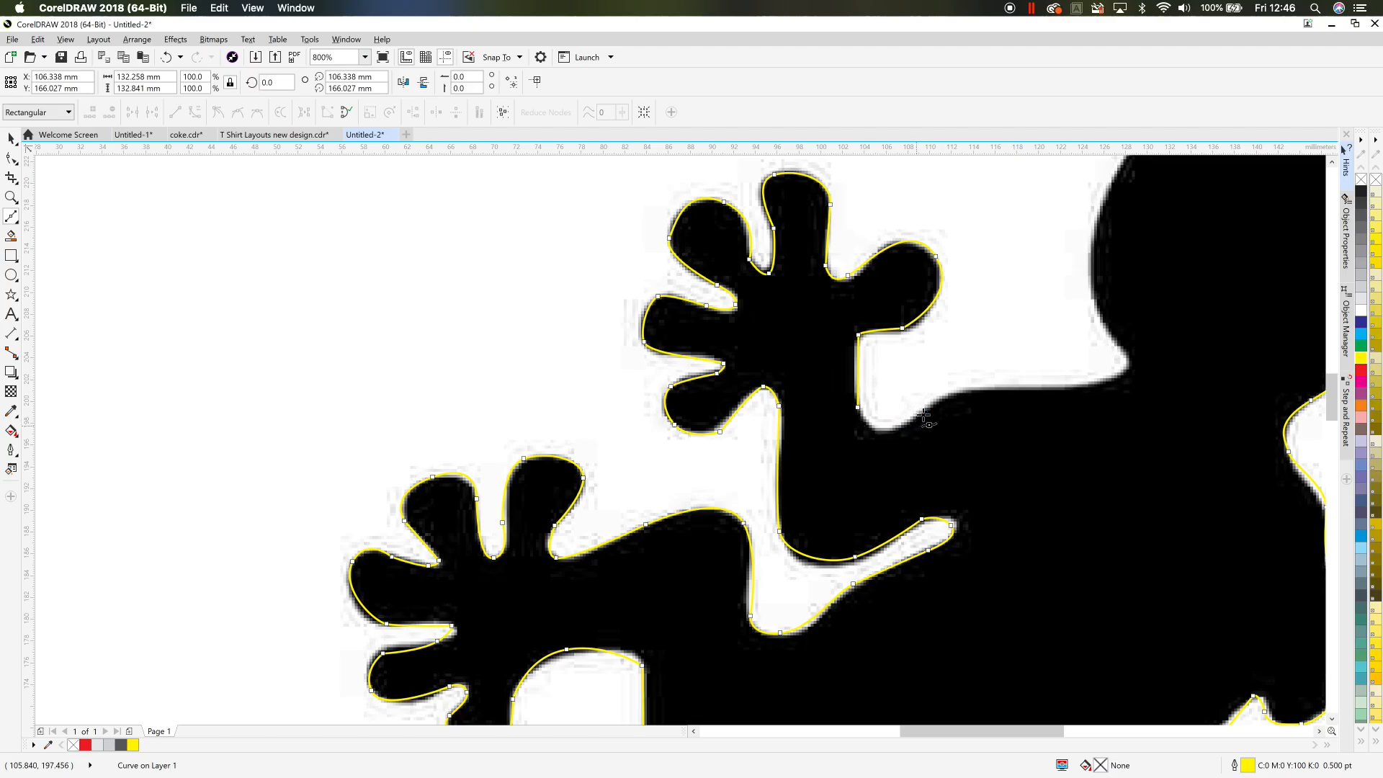
click(1115, 379)
drag(1118, 383, 1006, 539)
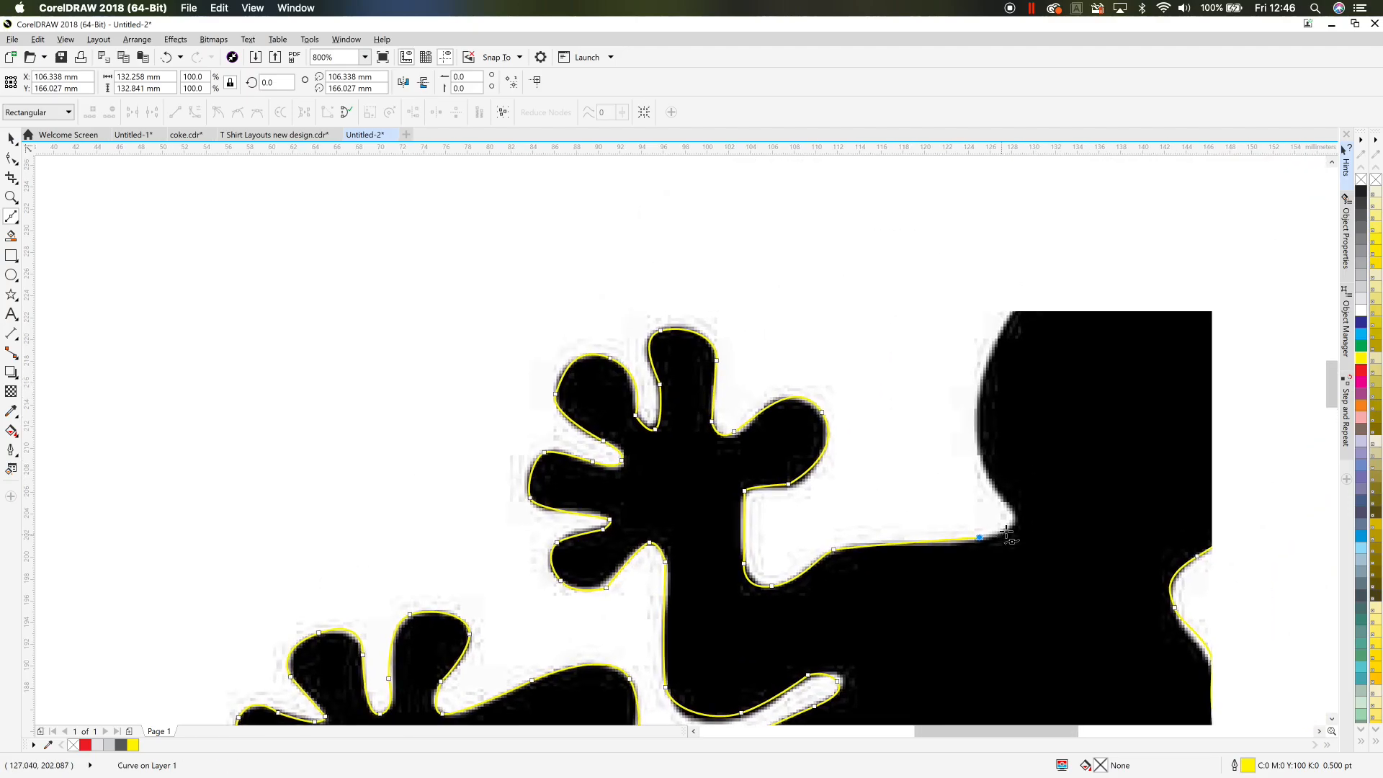
Step: Round the neck corner and close the curve along the head's left side at its starting node
click(1015, 519)
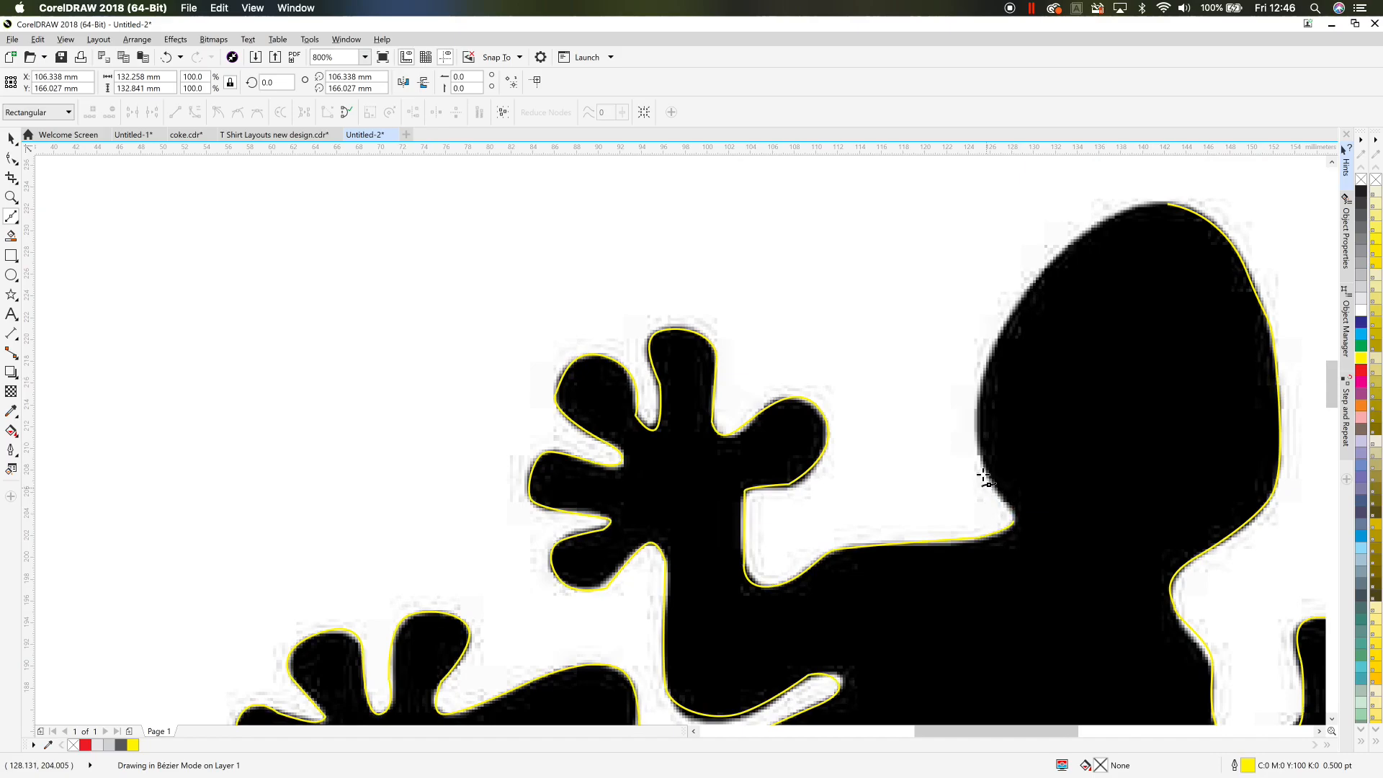
drag(978, 452, 976, 442)
drag(1168, 203, 1033, 207)
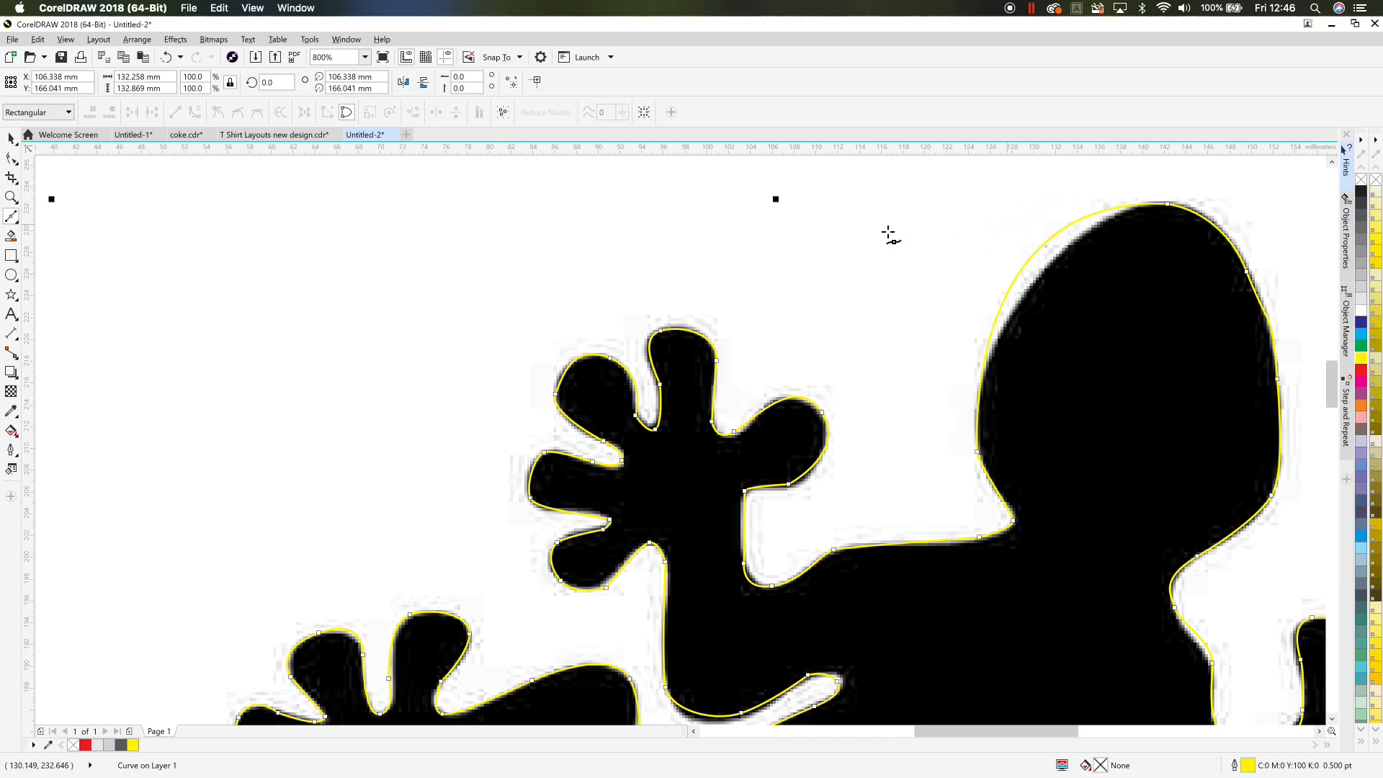
Step: Refit the head's left side to the image with the Shape tool and remove the surplus node on its right side
click(12, 159)
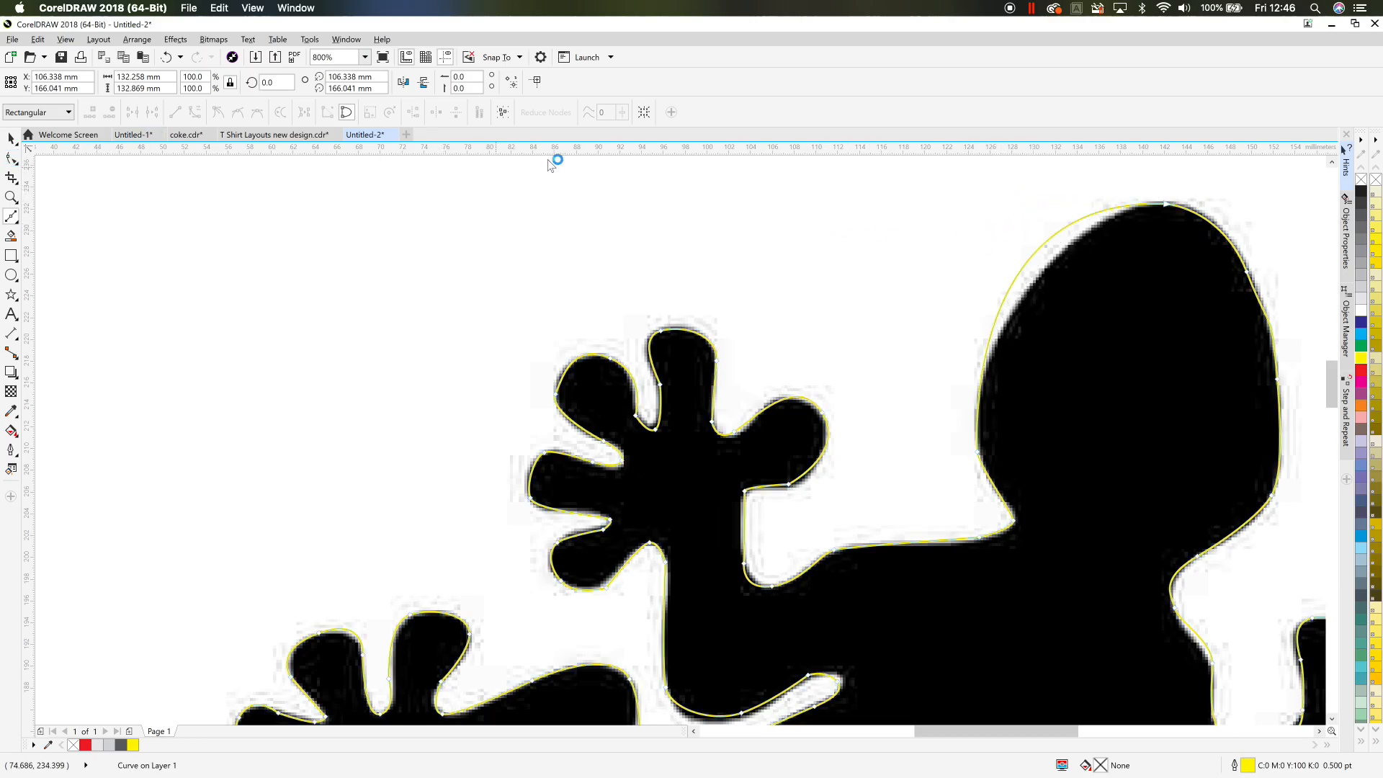
click(1163, 205)
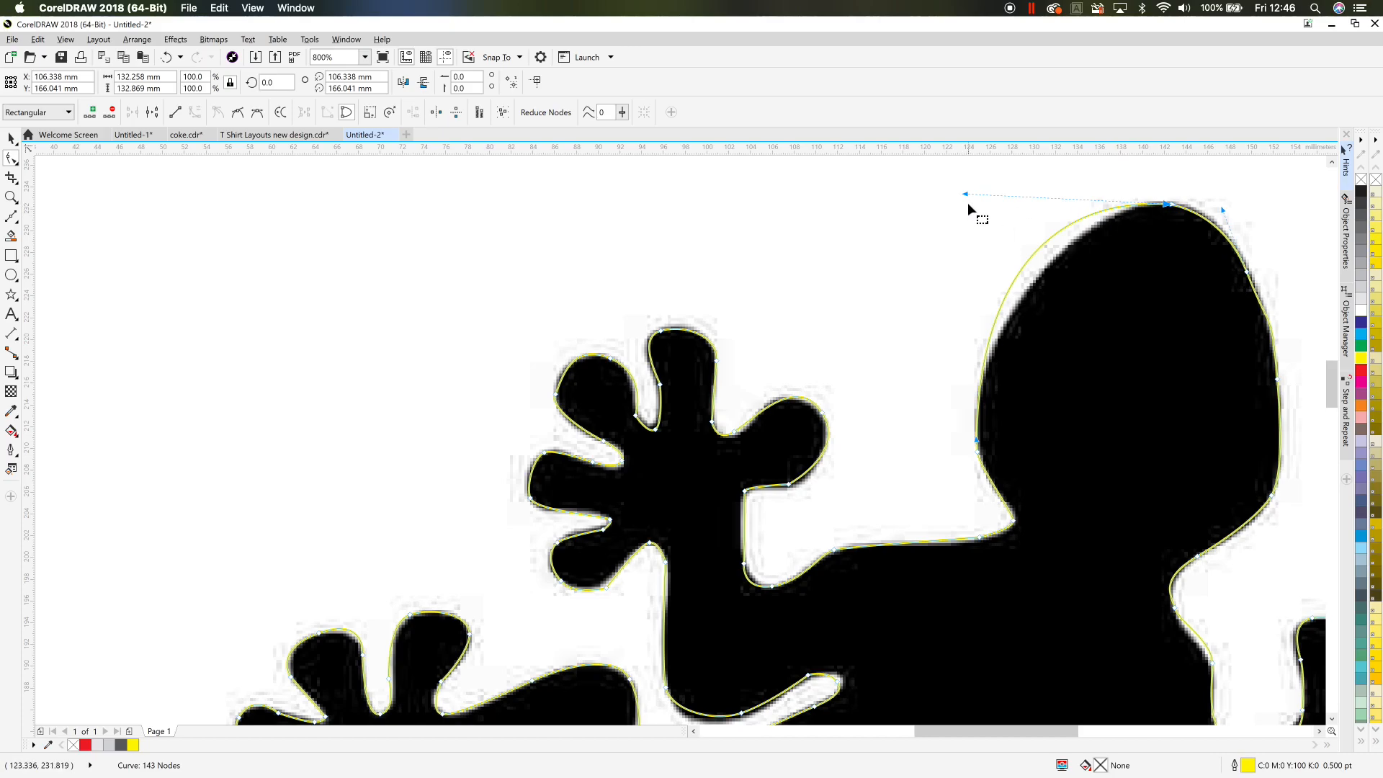
drag(964, 194, 1005, 199)
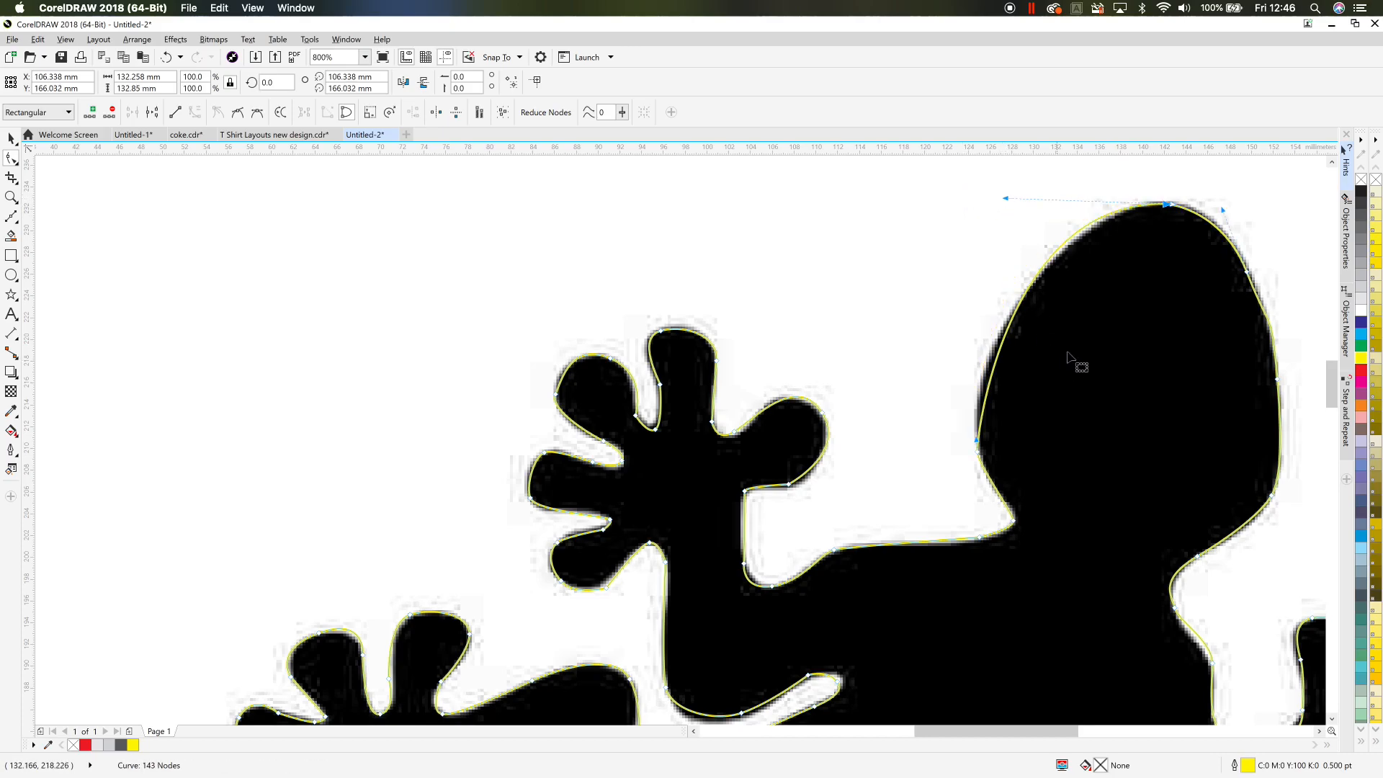
double_click(1247, 274)
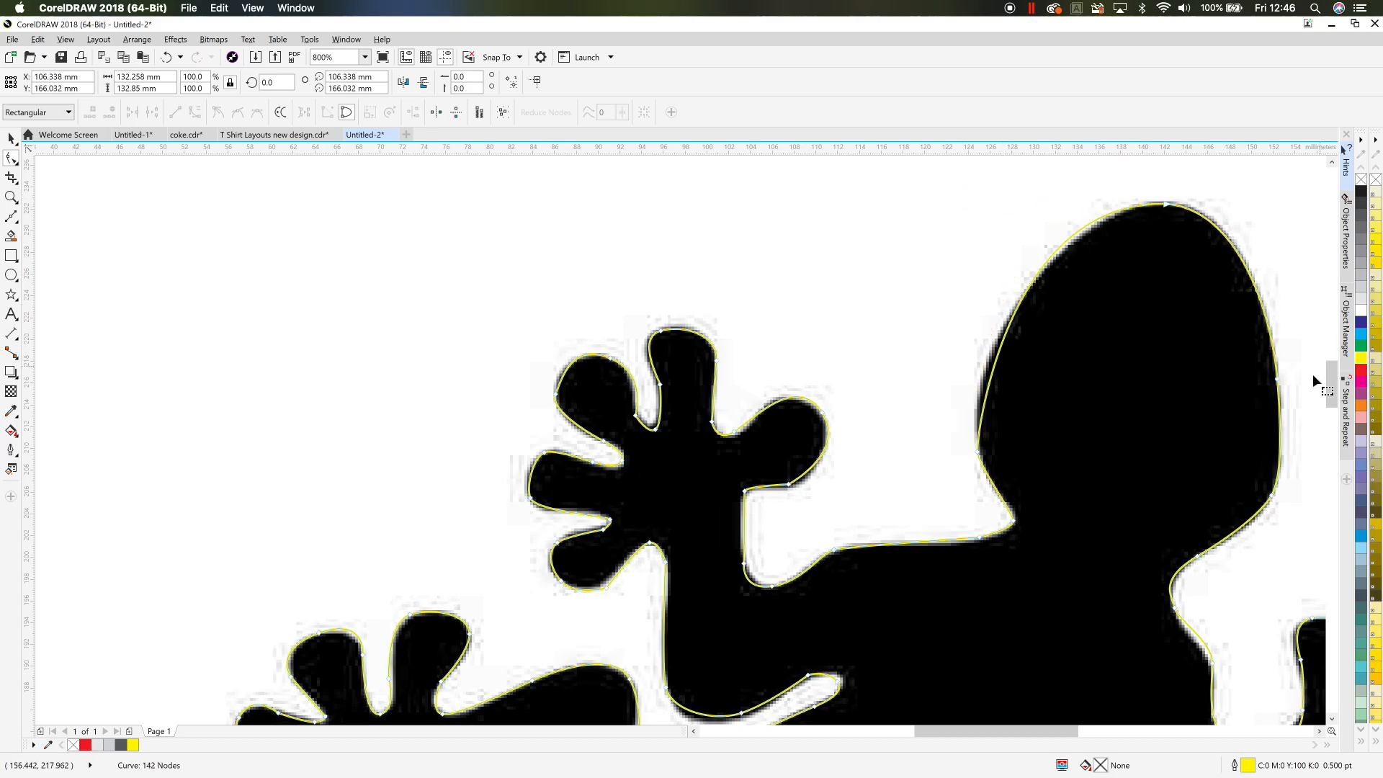
Step: Simplify the belly edge between the right front and right hind legs by removing its surplus nodes
scroll(1225, 507, down, 2)
drag(1154, 597, 929, 461)
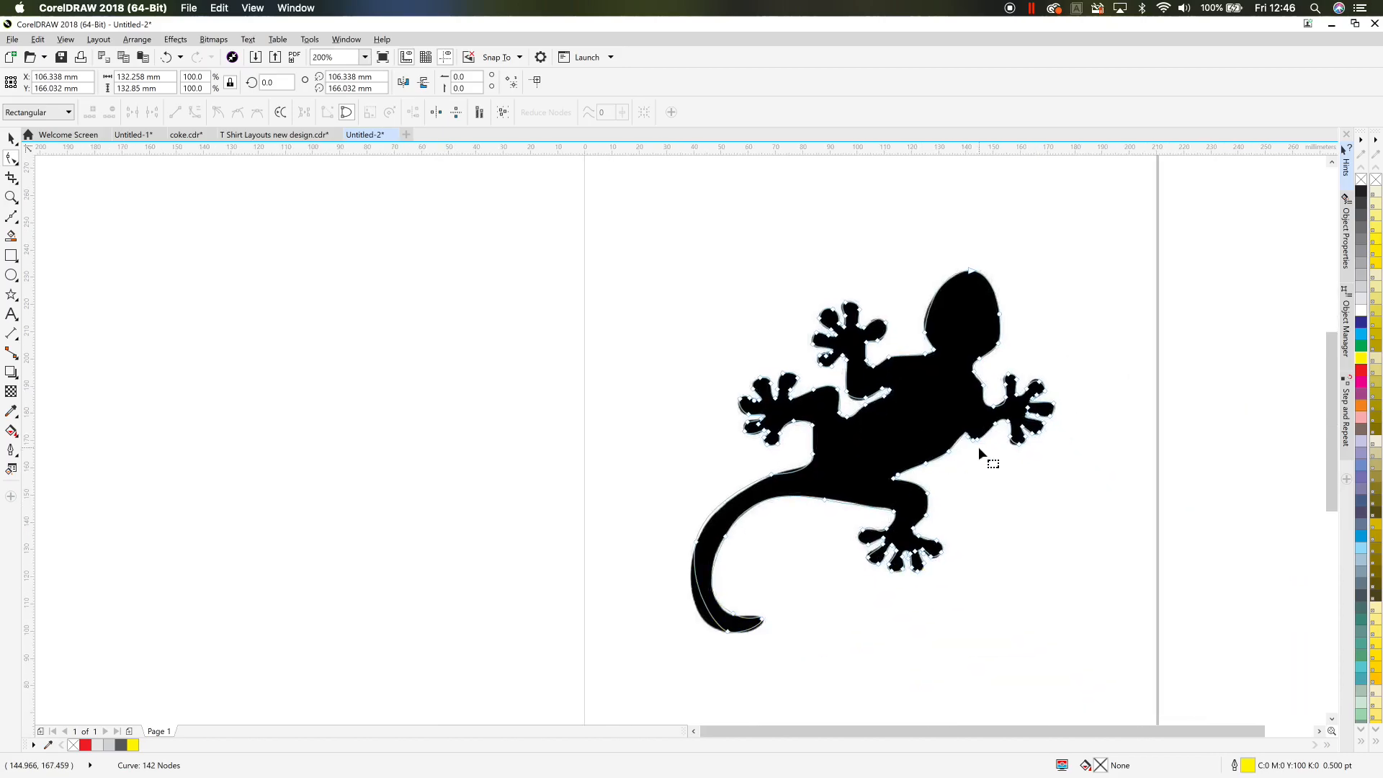
scroll(979, 447, up, 1)
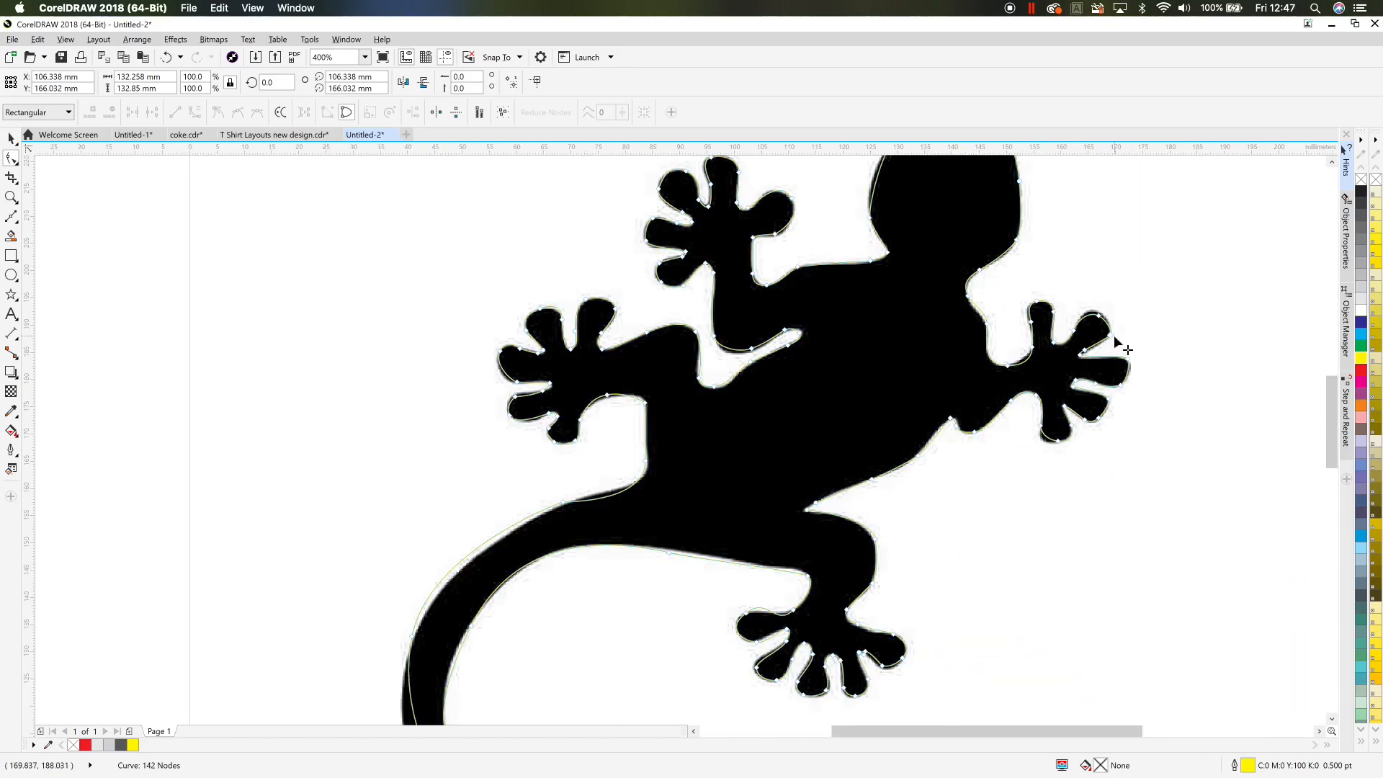
scroll(1114, 339, up, 1)
drag(845, 617, 953, 470)
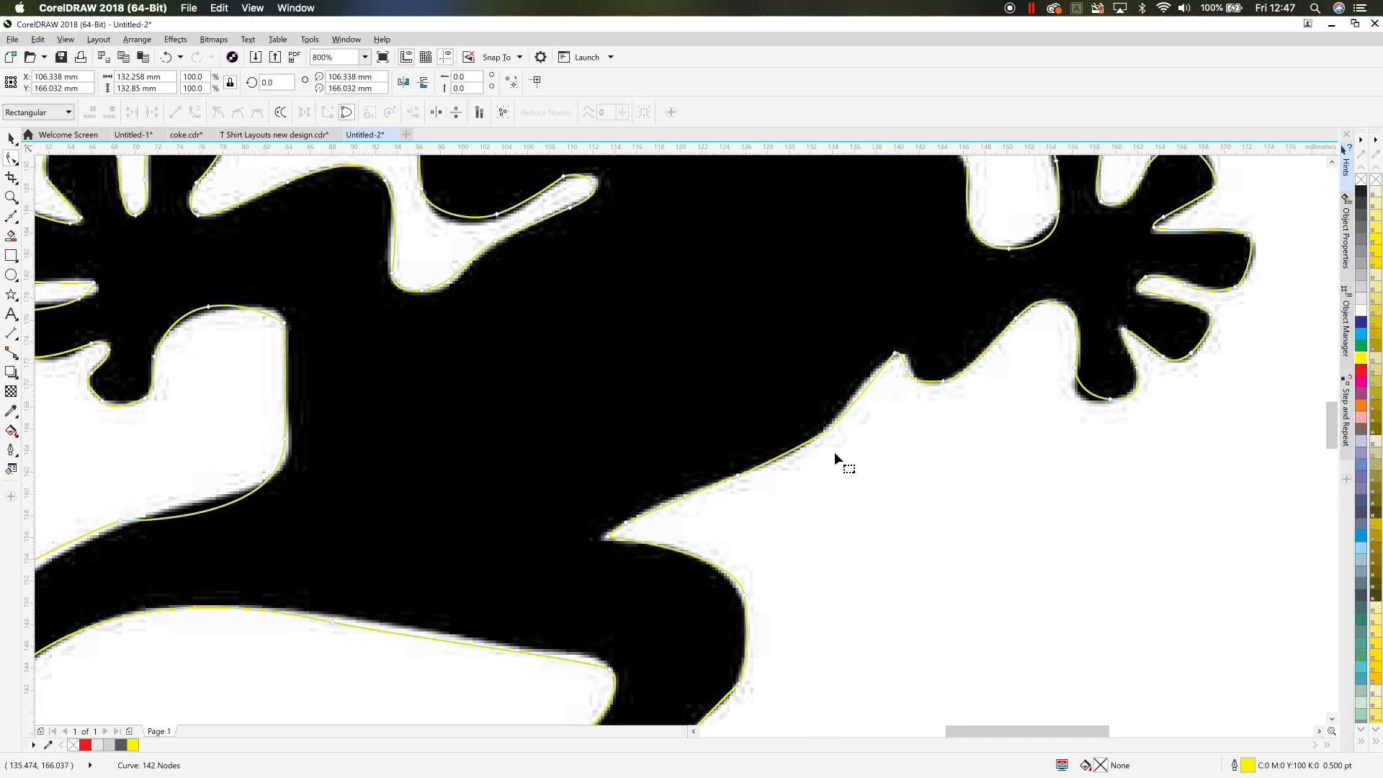
drag(832, 430, 808, 446)
click(738, 476)
key(Delete)
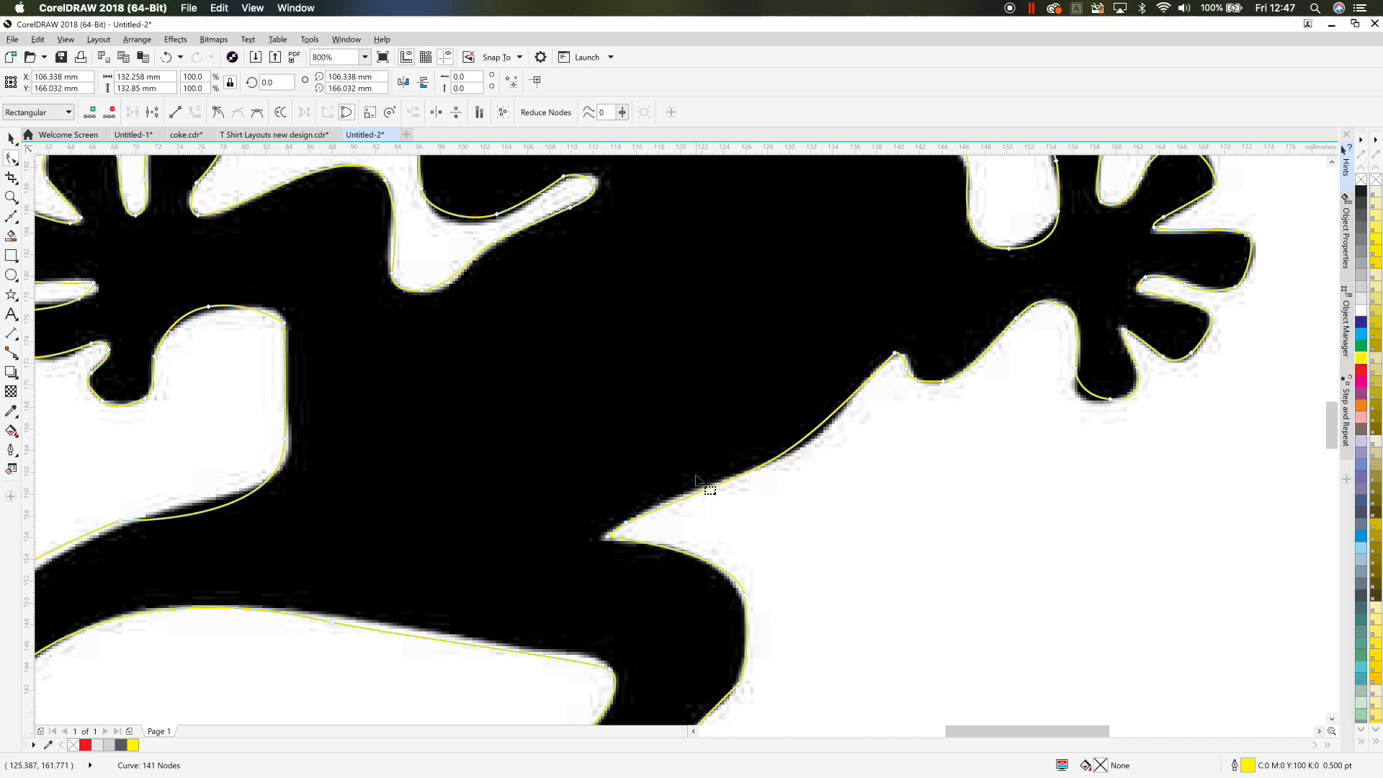
Step: Add a node midway along the belly edge and fit it to the image
scroll(775, 456, down, 2)
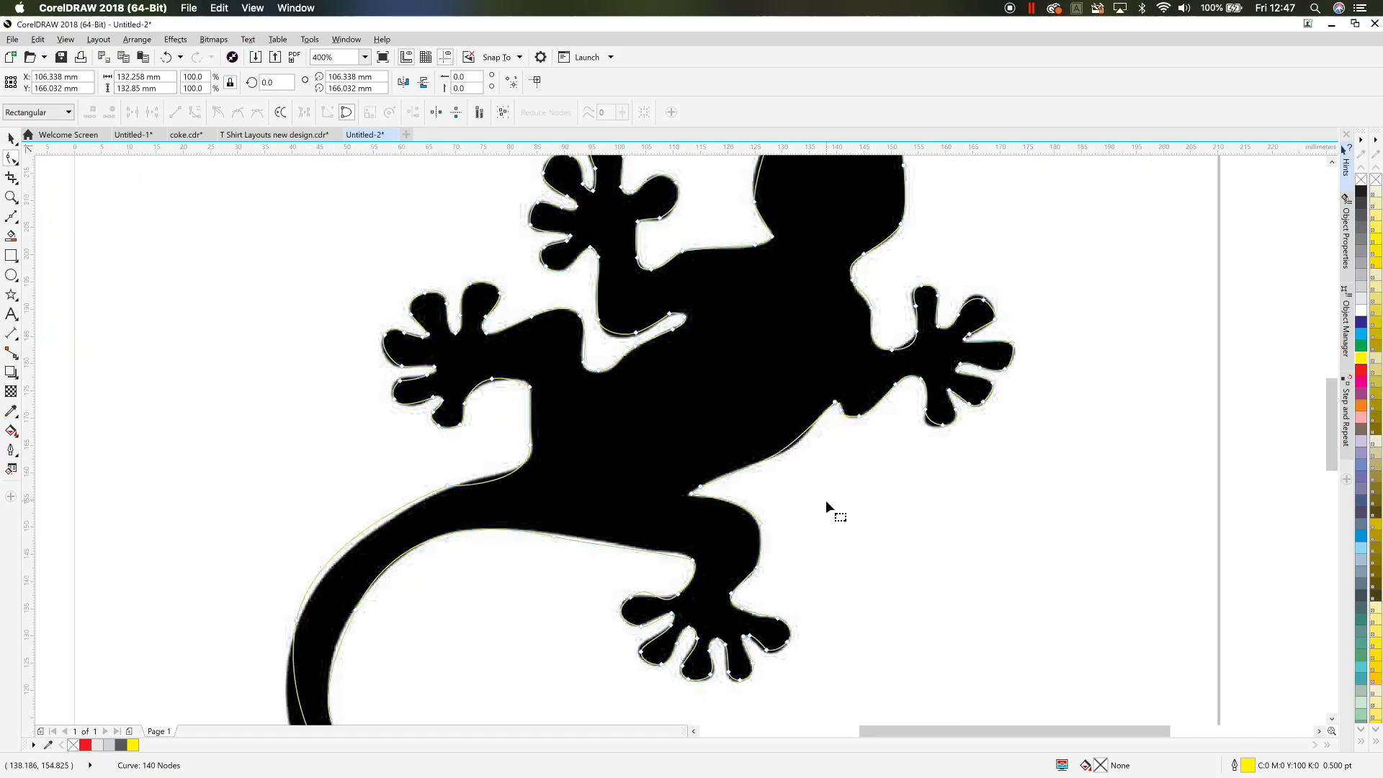
double_click(792, 443)
drag(792, 442, 796, 445)
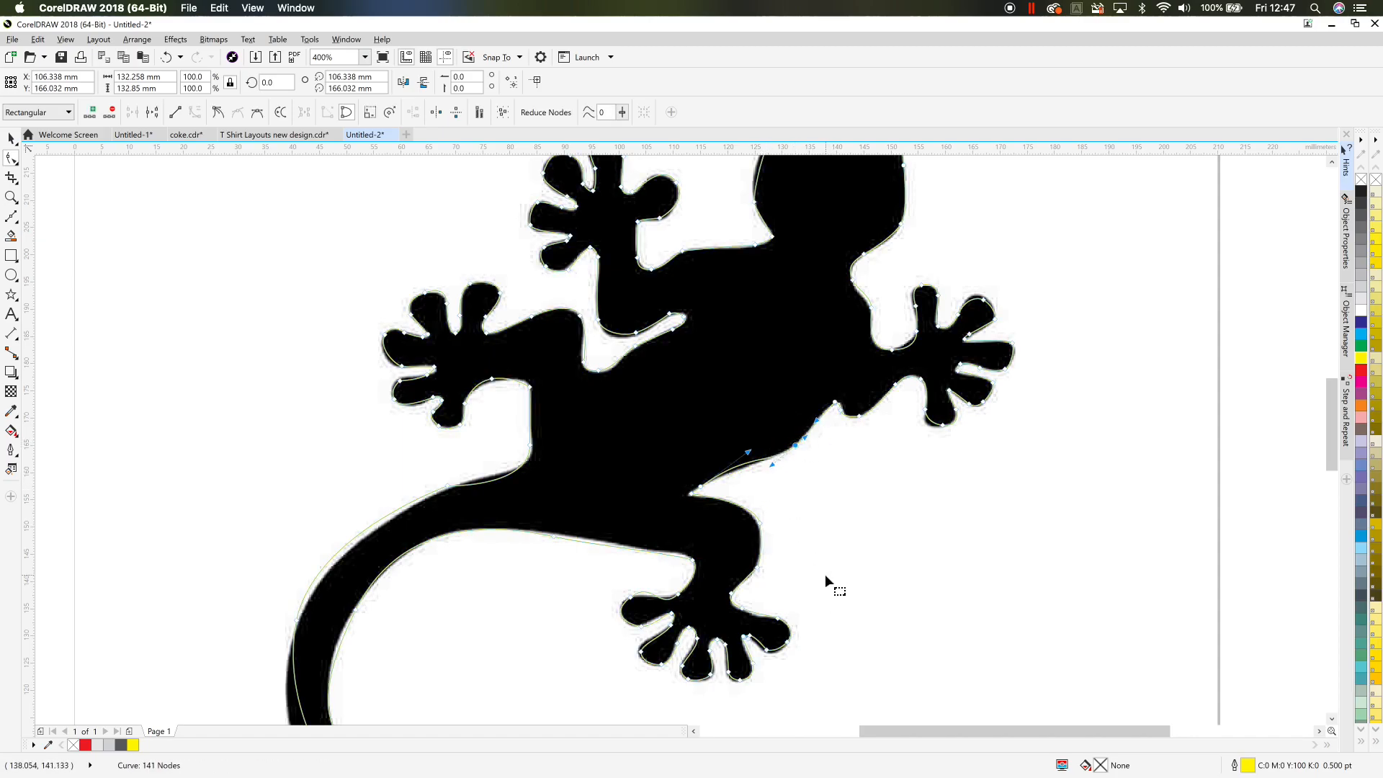
Step: Refine the corner where the right hind leg meets the tail and reshape that foot's leftmost toe
drag(693, 560, 689, 555)
drag(486, 621, 552, 578)
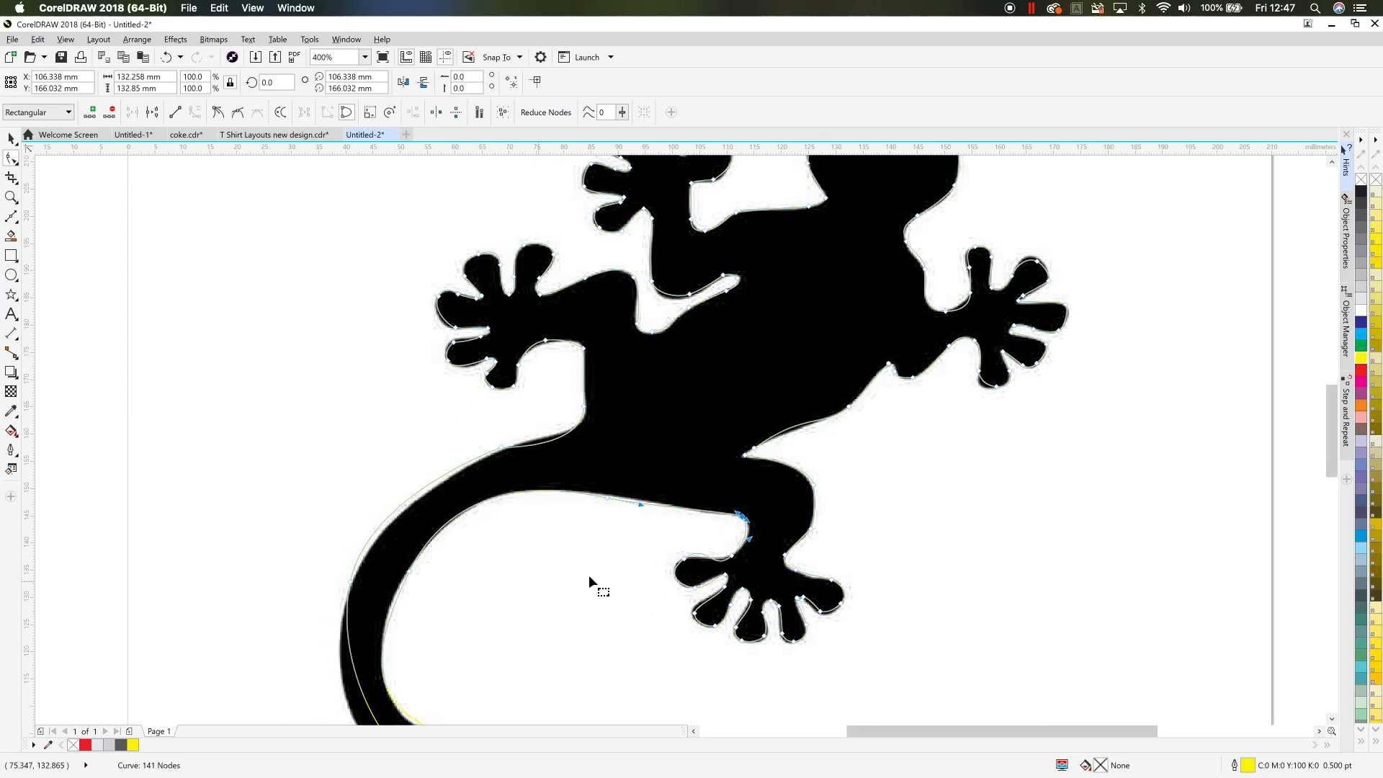
click(701, 558)
drag(706, 542, 704, 554)
Step: Refit the outer curve near the tail tip and the node on its inner edge to the image
drag(547, 682, 667, 497)
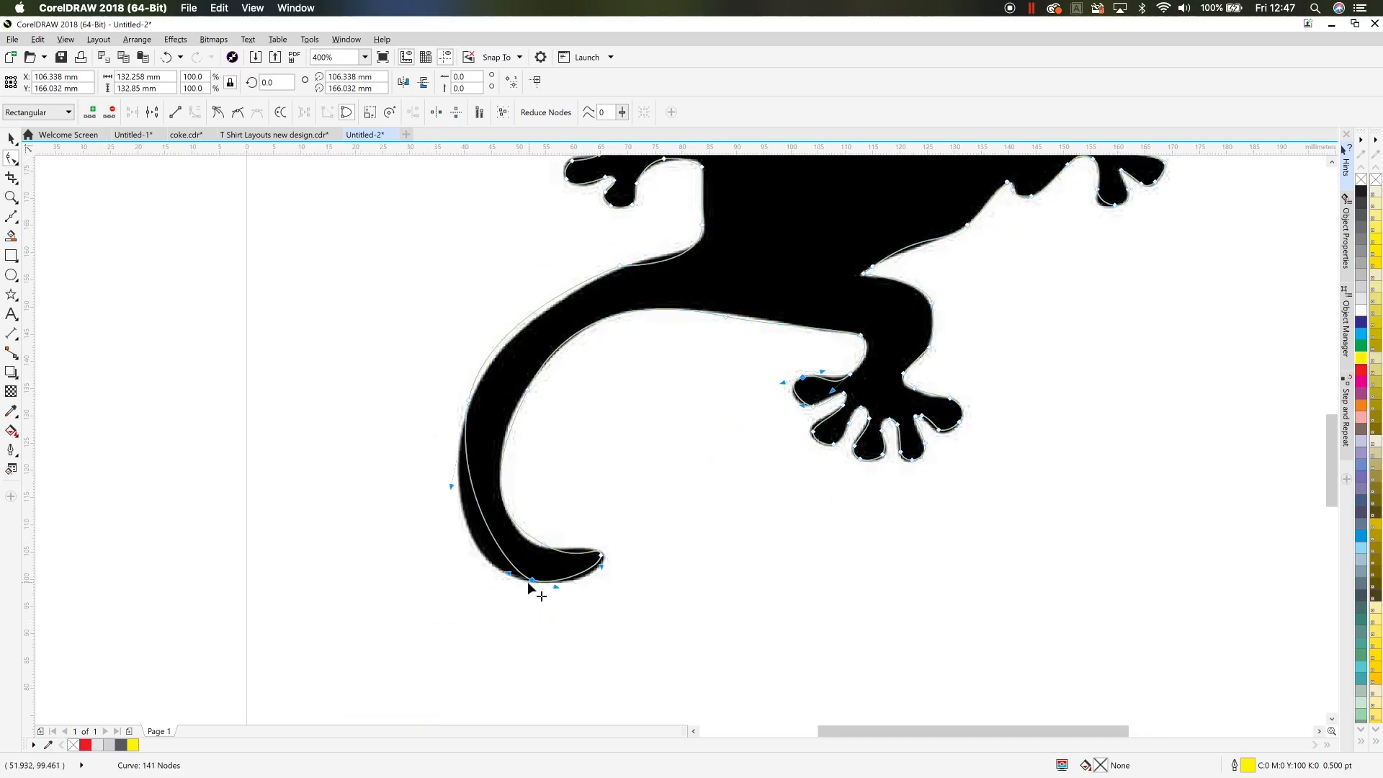
drag(508, 574, 469, 574)
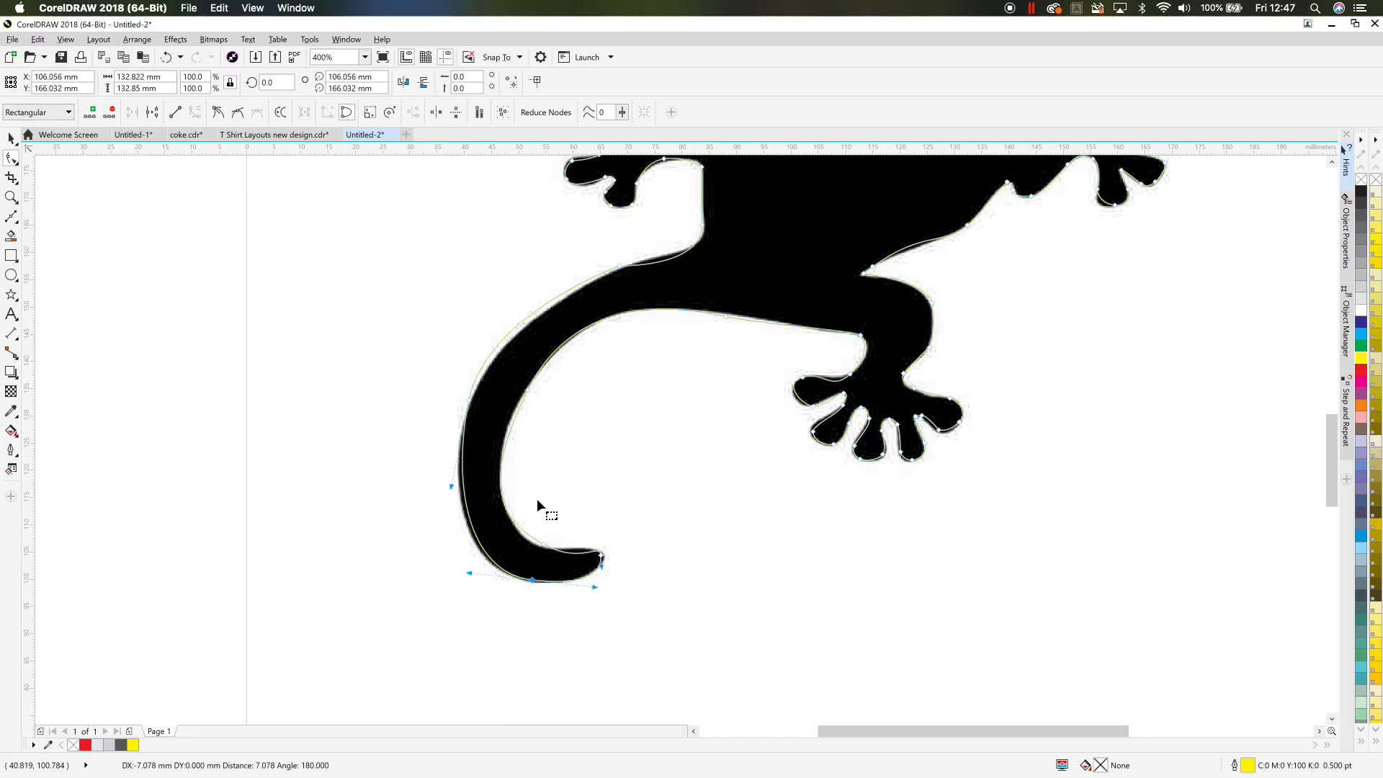
click(544, 545)
drag(507, 525, 545, 550)
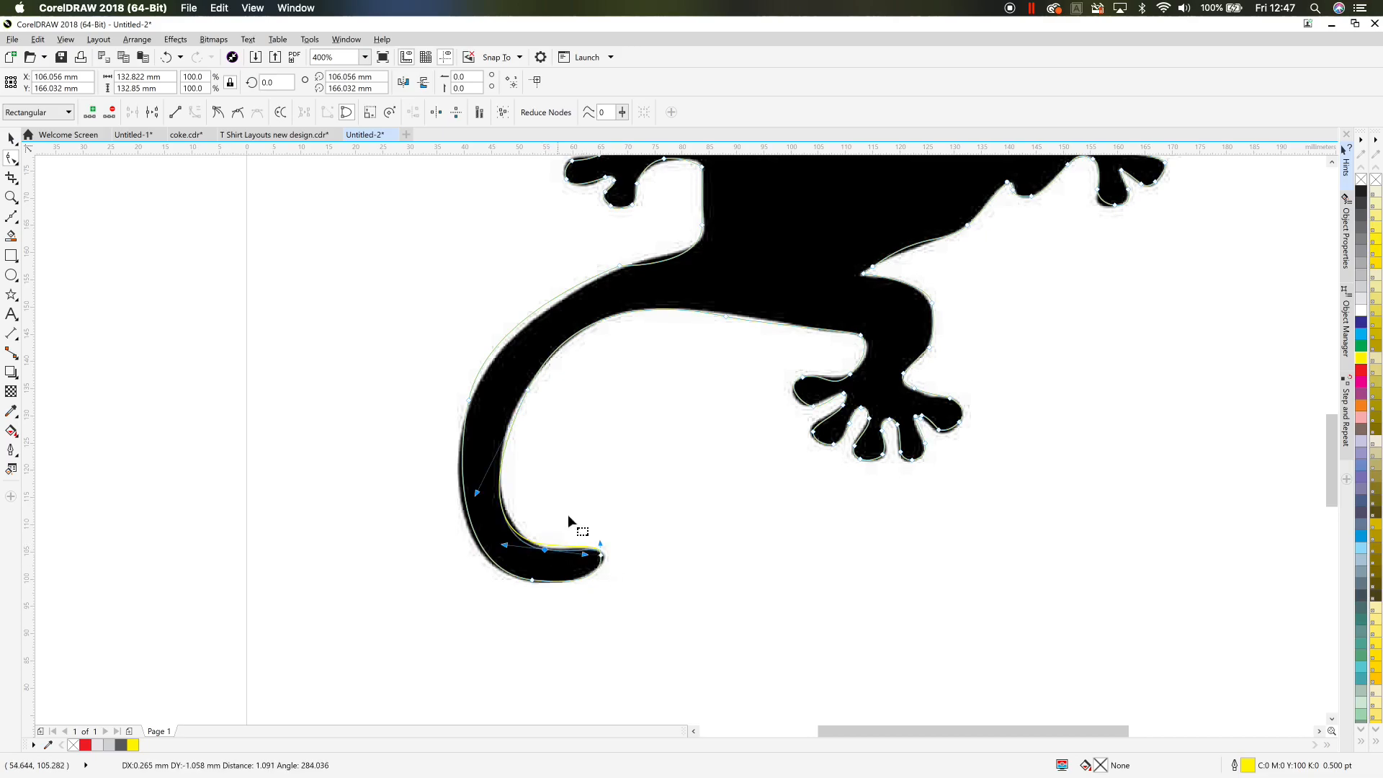
Step: Refine the upper edge of the tail base below the left hind leg and add a node there
click(620, 267)
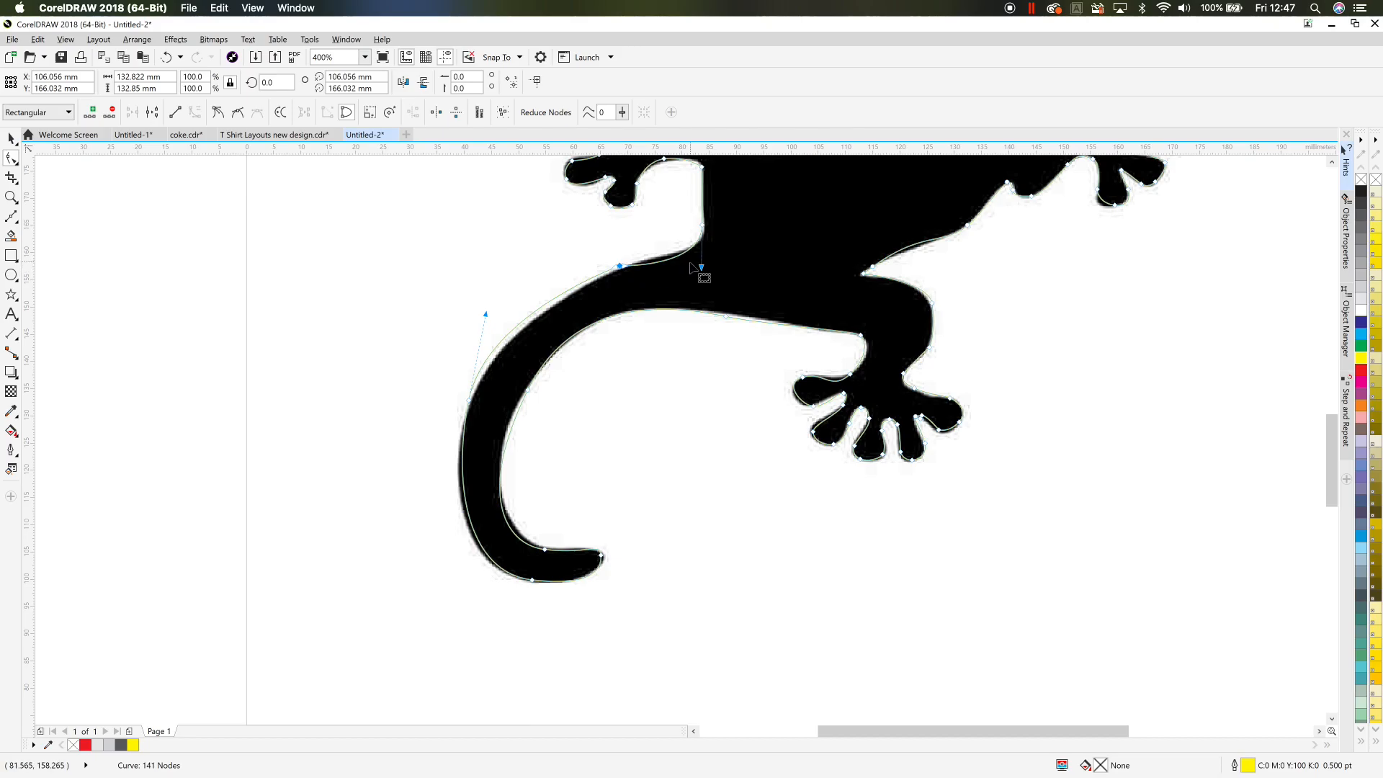
drag(703, 268, 566, 412)
click(661, 258)
scroll(632, 265, down, 1)
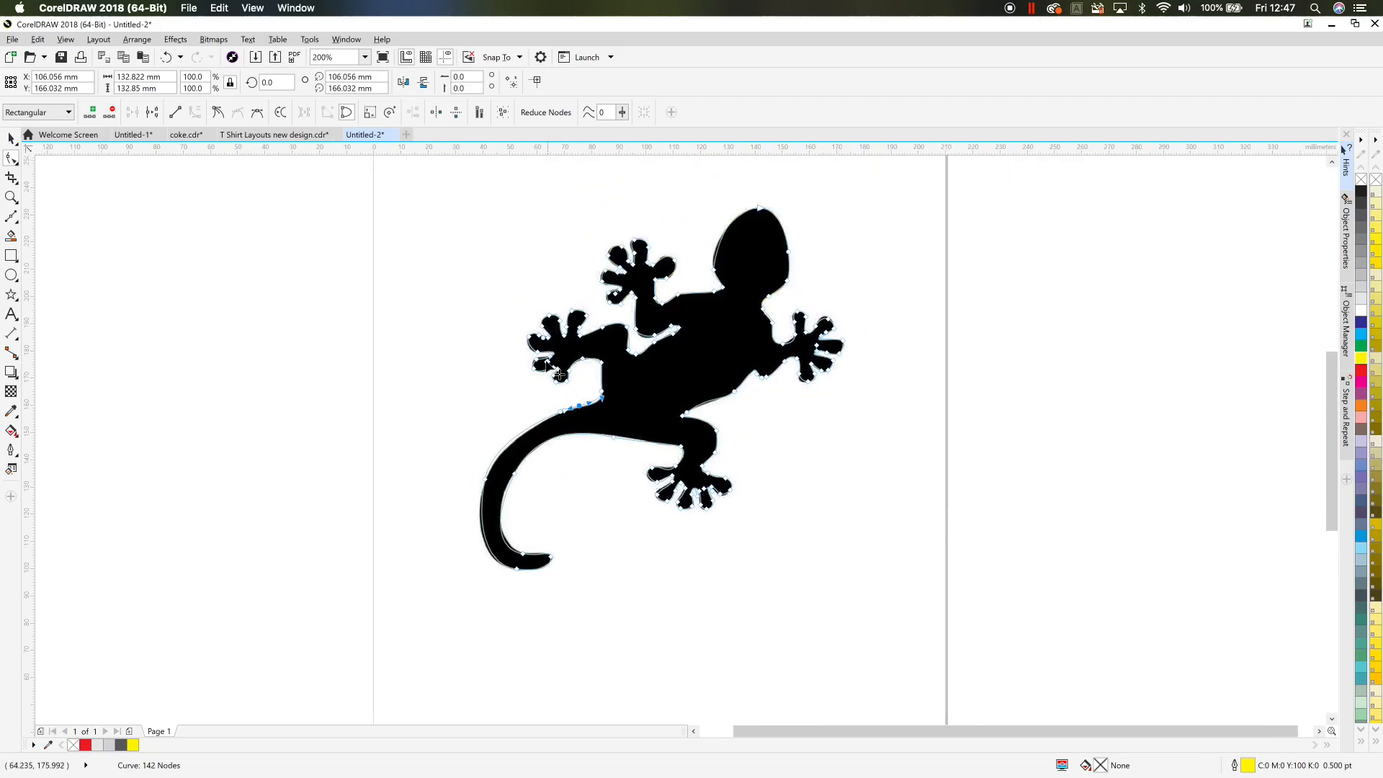
Step: Move the finished gecko curve off the reference image to the empty area on its left
click(11, 138)
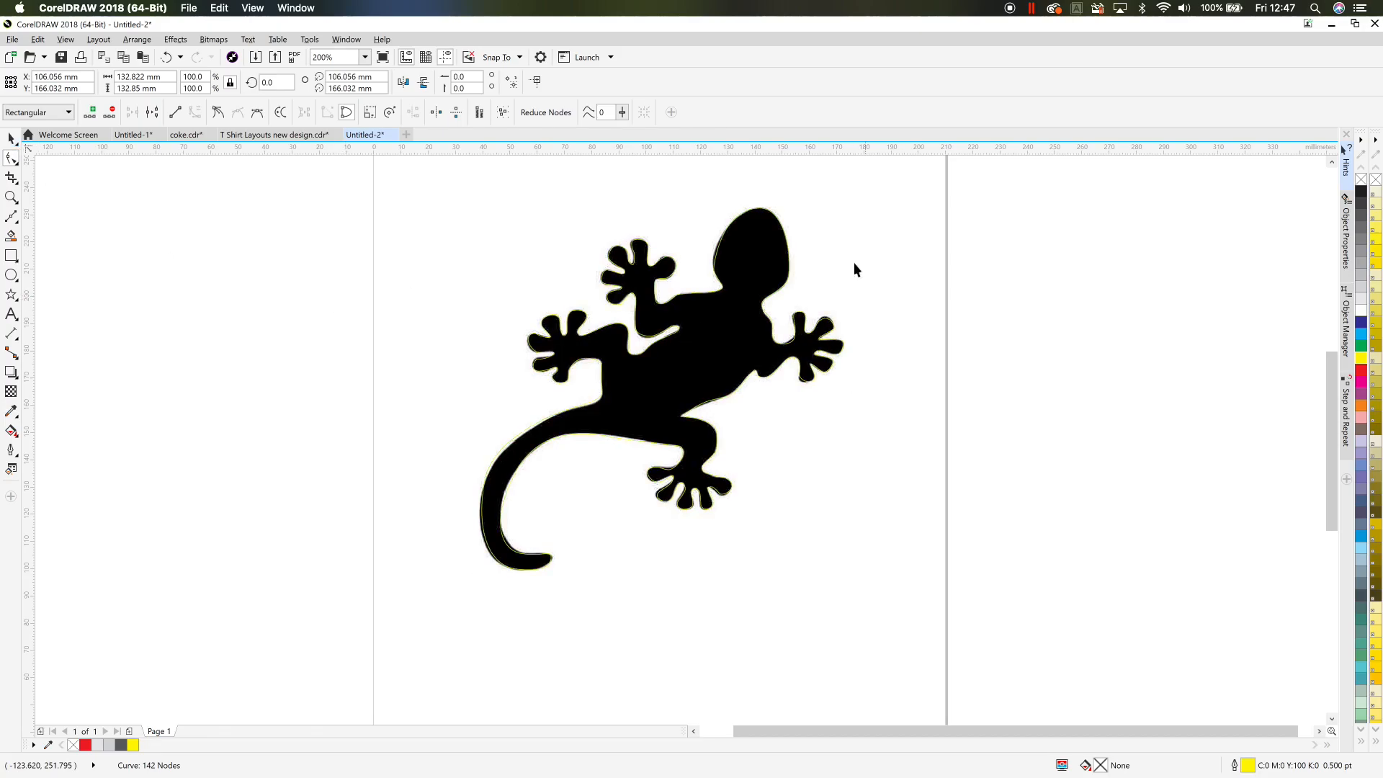
click(756, 235)
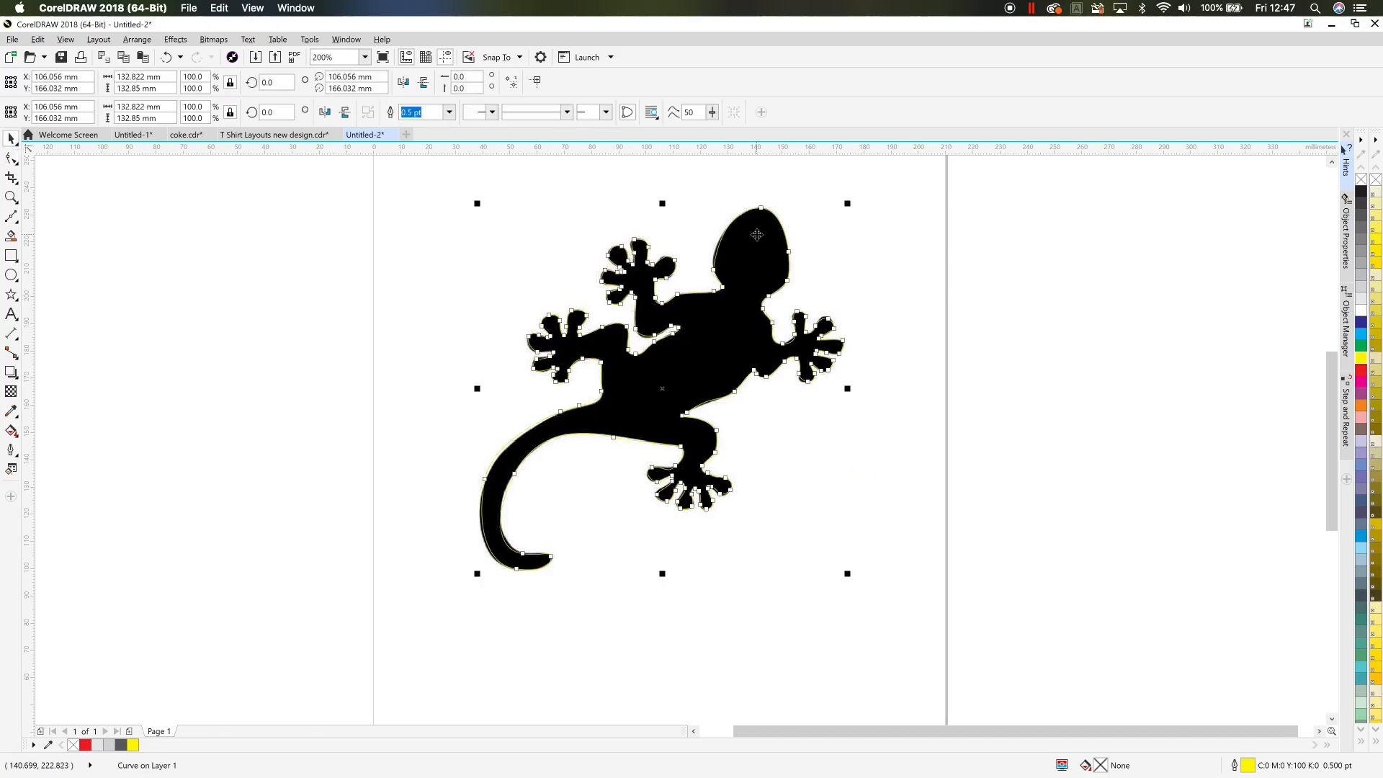
drag(757, 235, 393, 234)
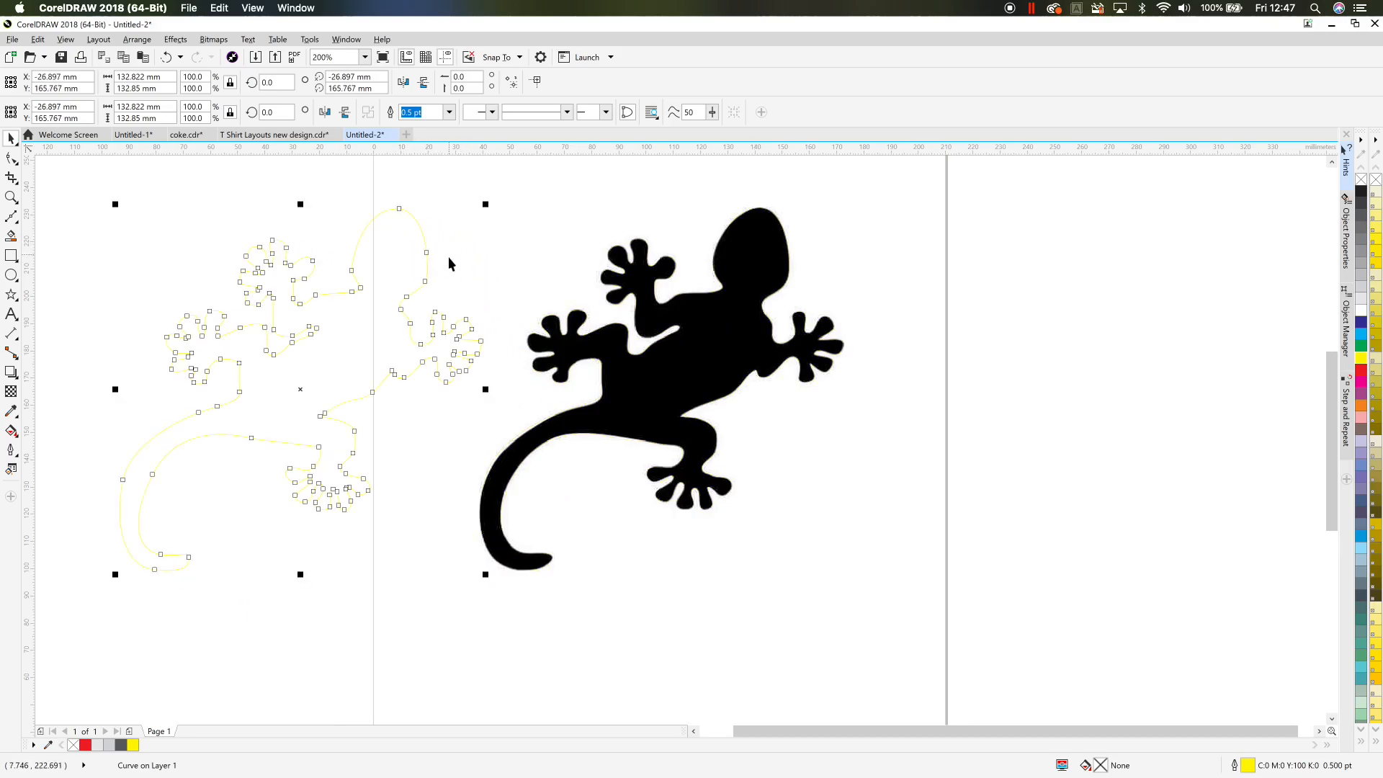
Step: Fill the gecko curve with Green (C100 M0 Y100 K0) and remove its outline
click(1359, 348)
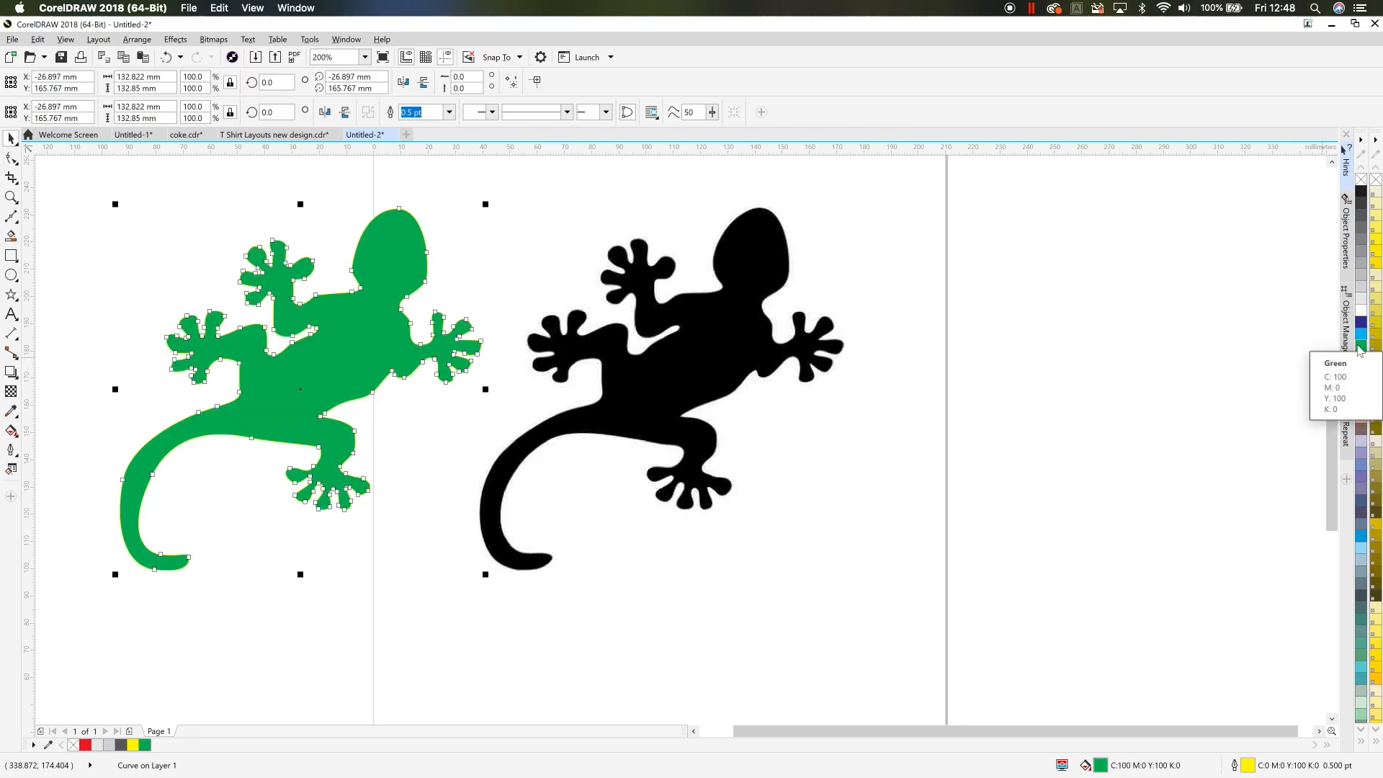
right_click(1361, 180)
click(1077, 451)
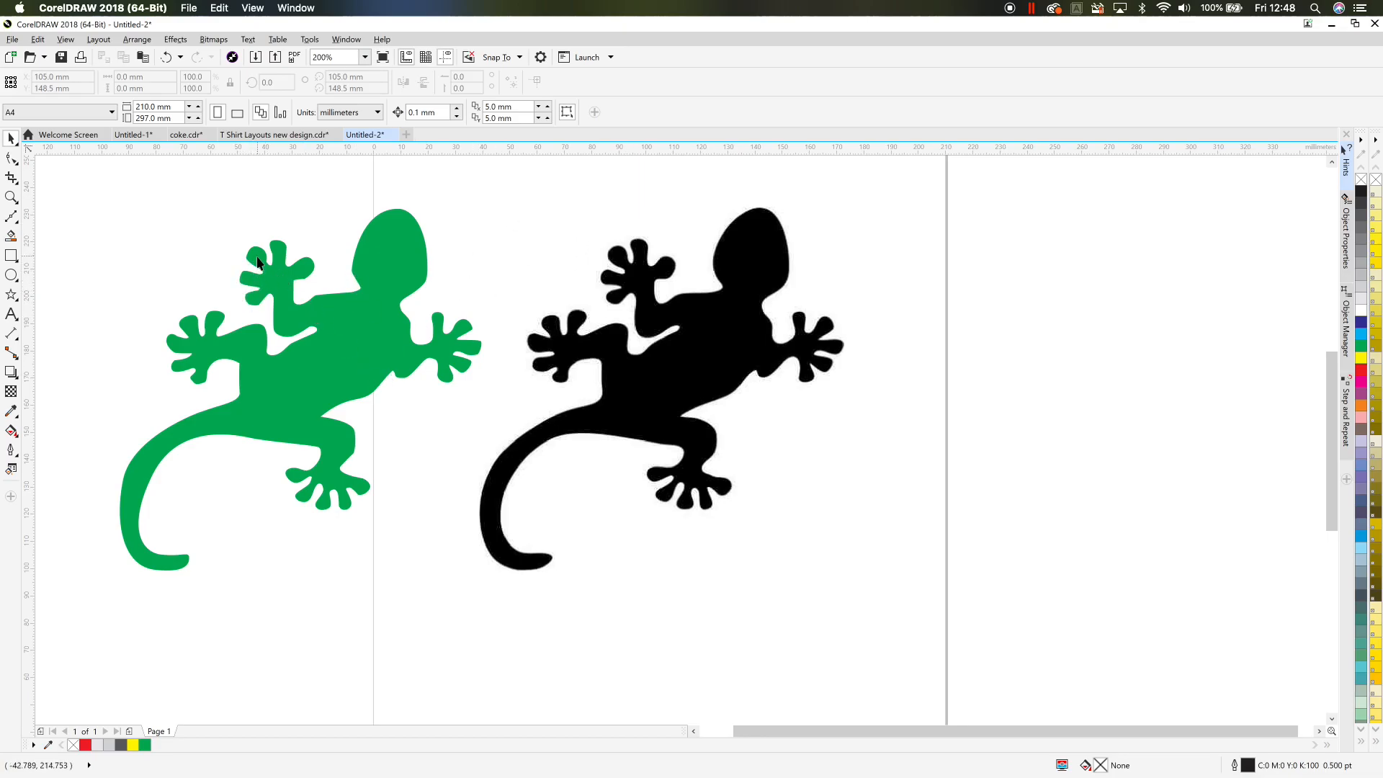
Step: Nudge the node on the left side of the green gecko's head with the Shape tool to smooth its edge
double_click(364, 281)
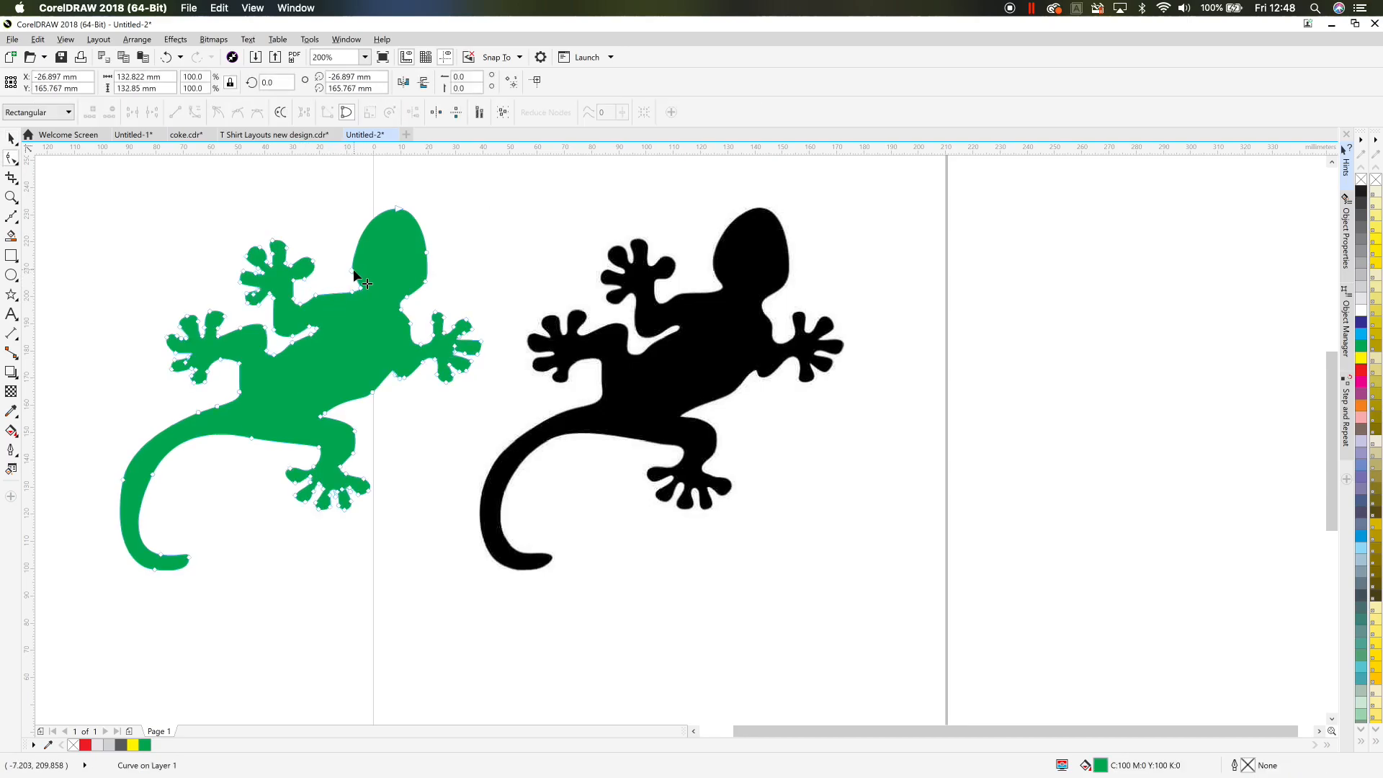
key(Delete)
key(ctrl+z)
scroll(361, 274, up, 2)
drag(359, 267, 358, 272)
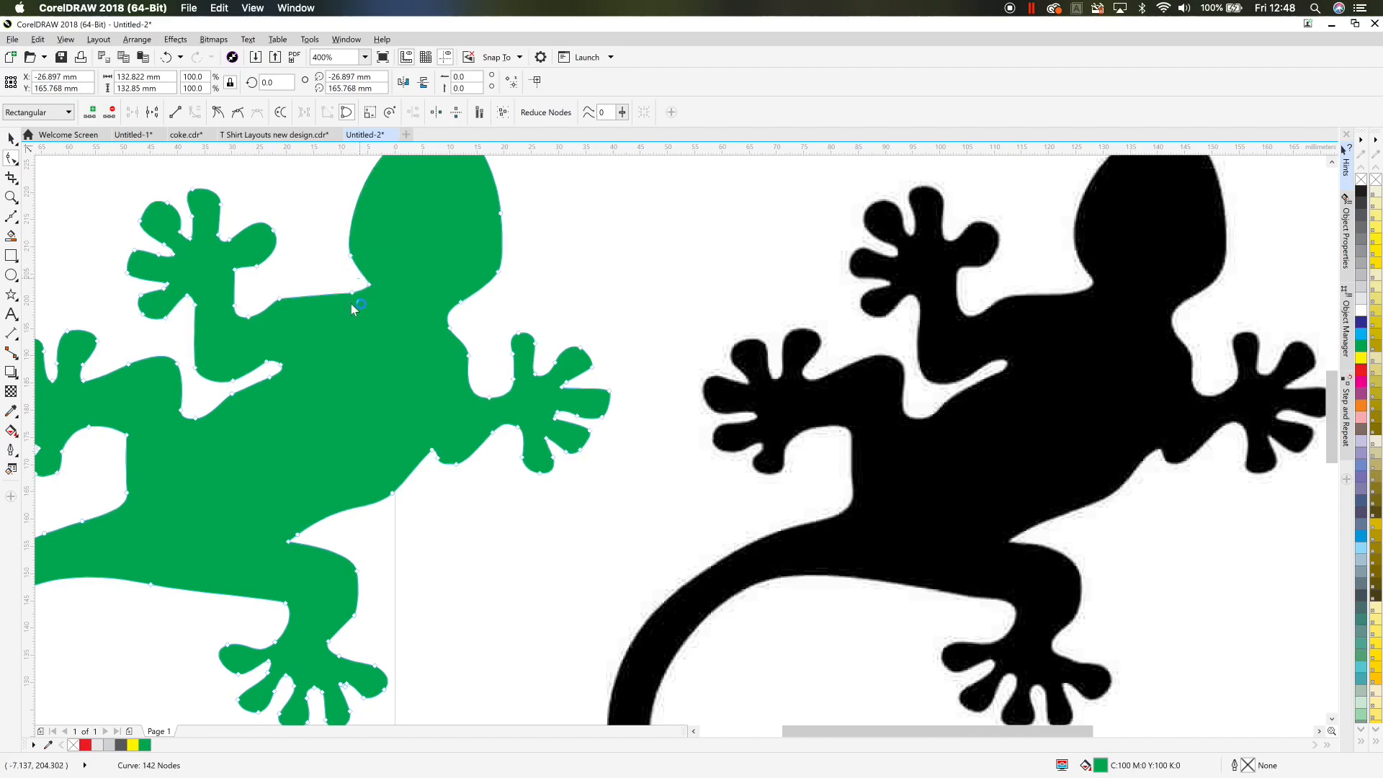
Step: Delete a surplus node from the green gecko's left front foot
scroll(473, 253, down, 2)
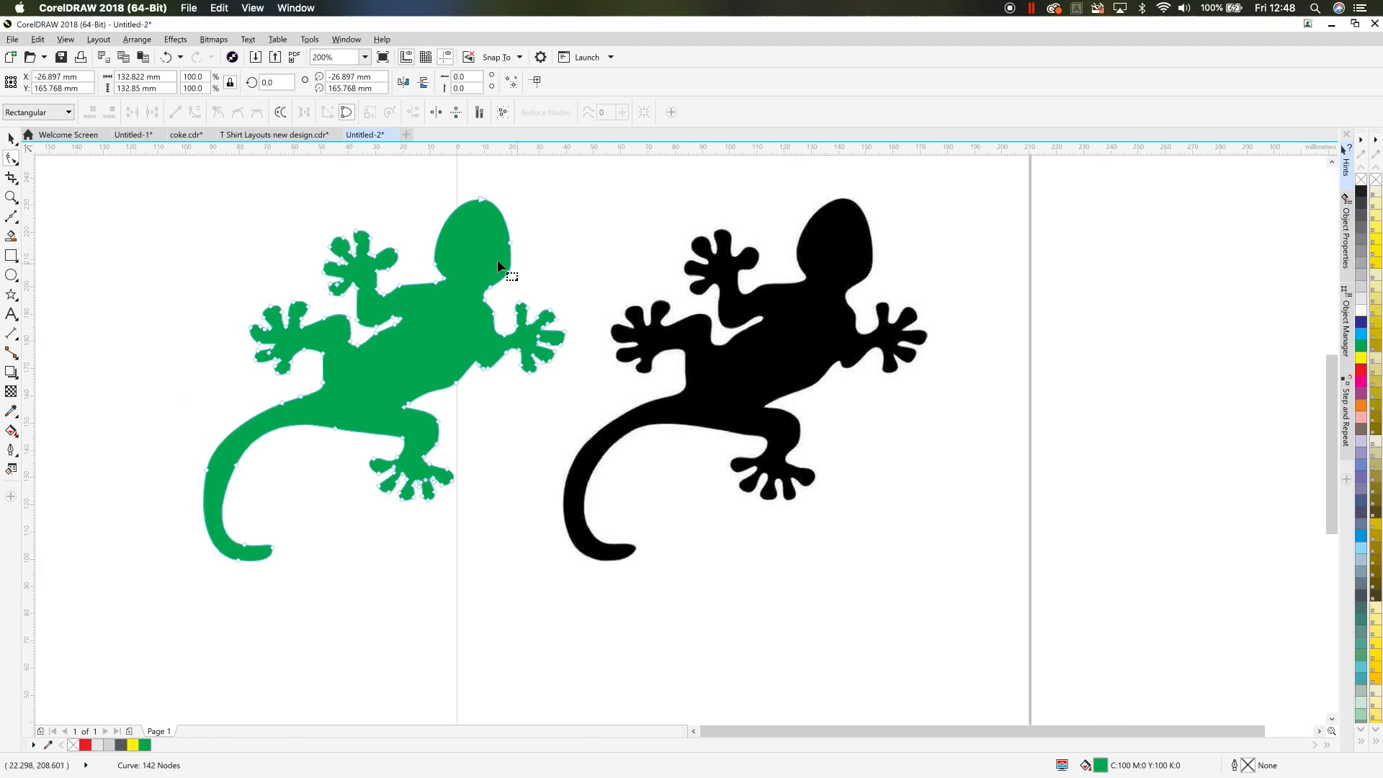
scroll(298, 268, up, 2)
click(384, 210)
key(Delete)
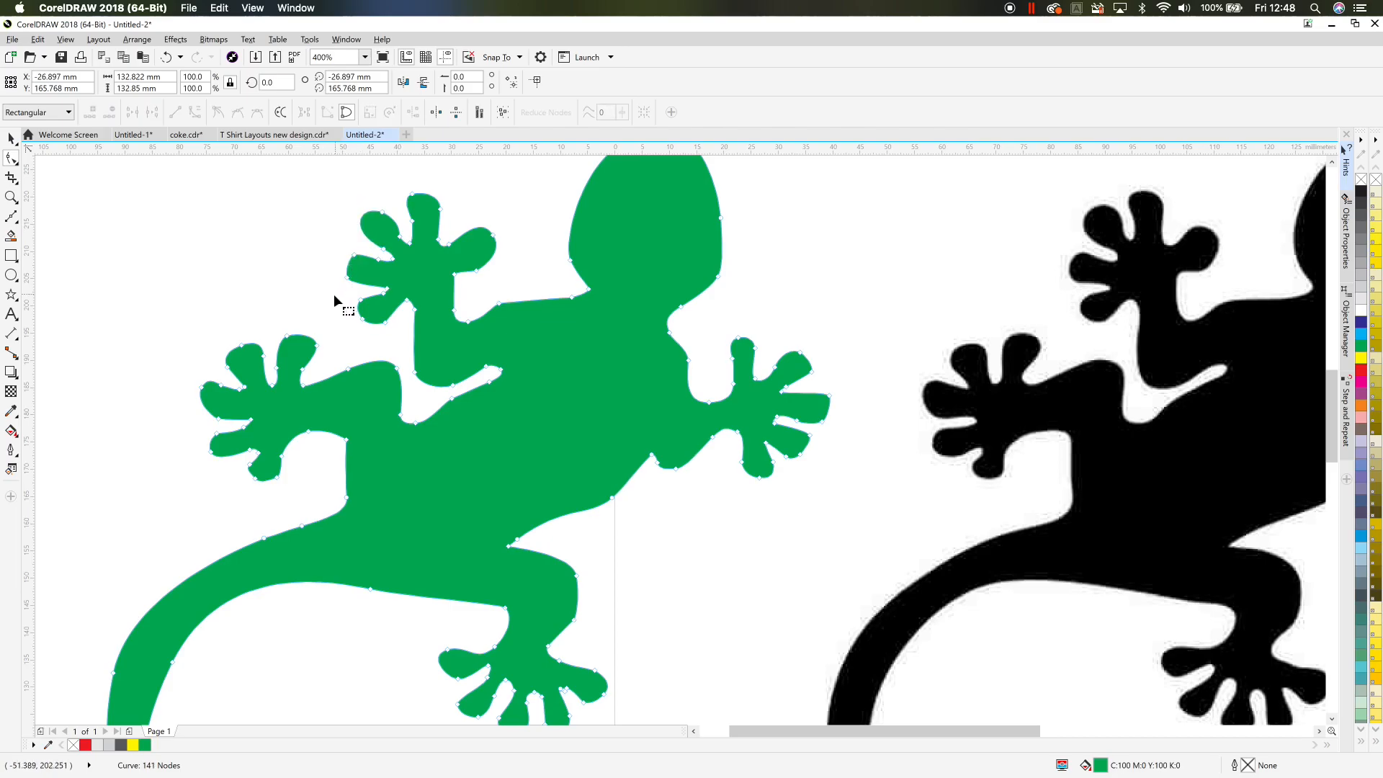
Step: Leave node editing on the green gecko curve and deselect it
scroll(335, 293, down, 4)
drag(421, 441, 491, 506)
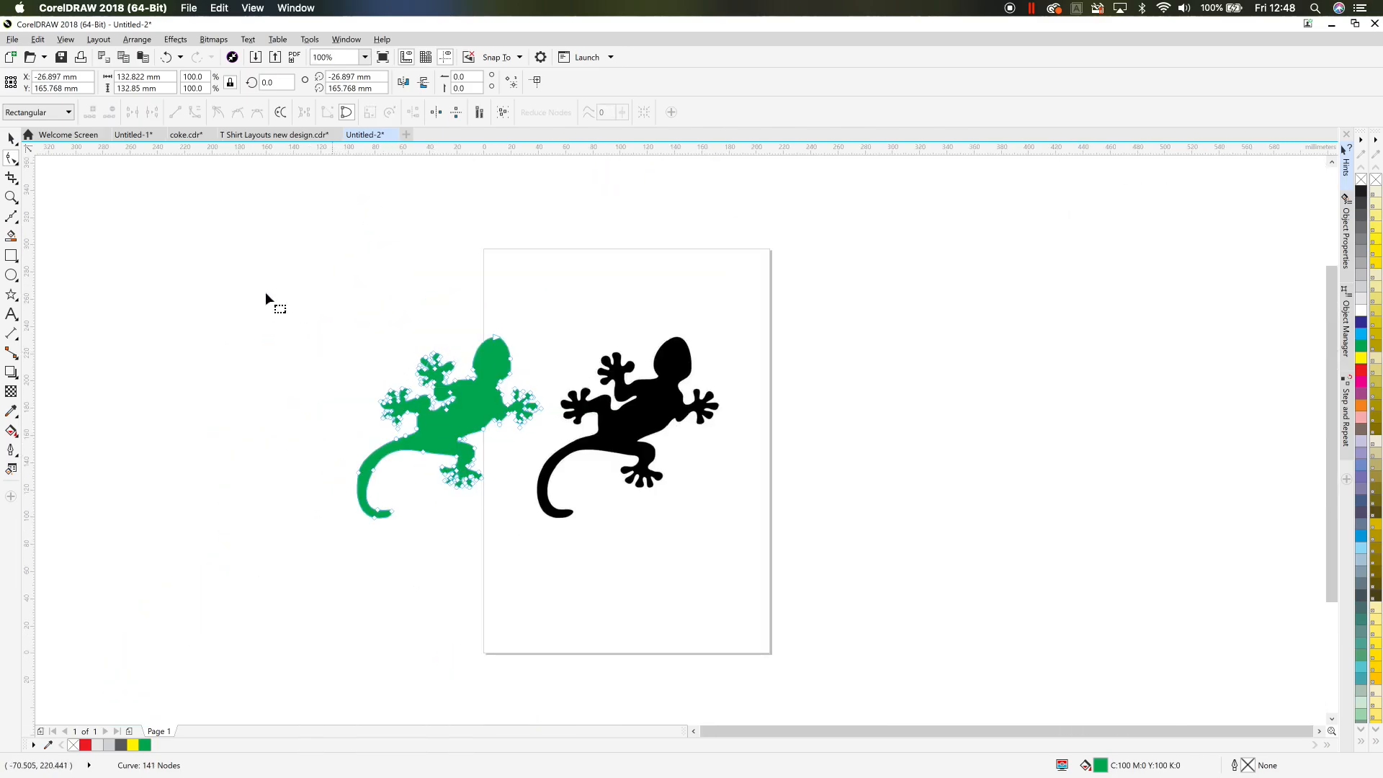
key(space)
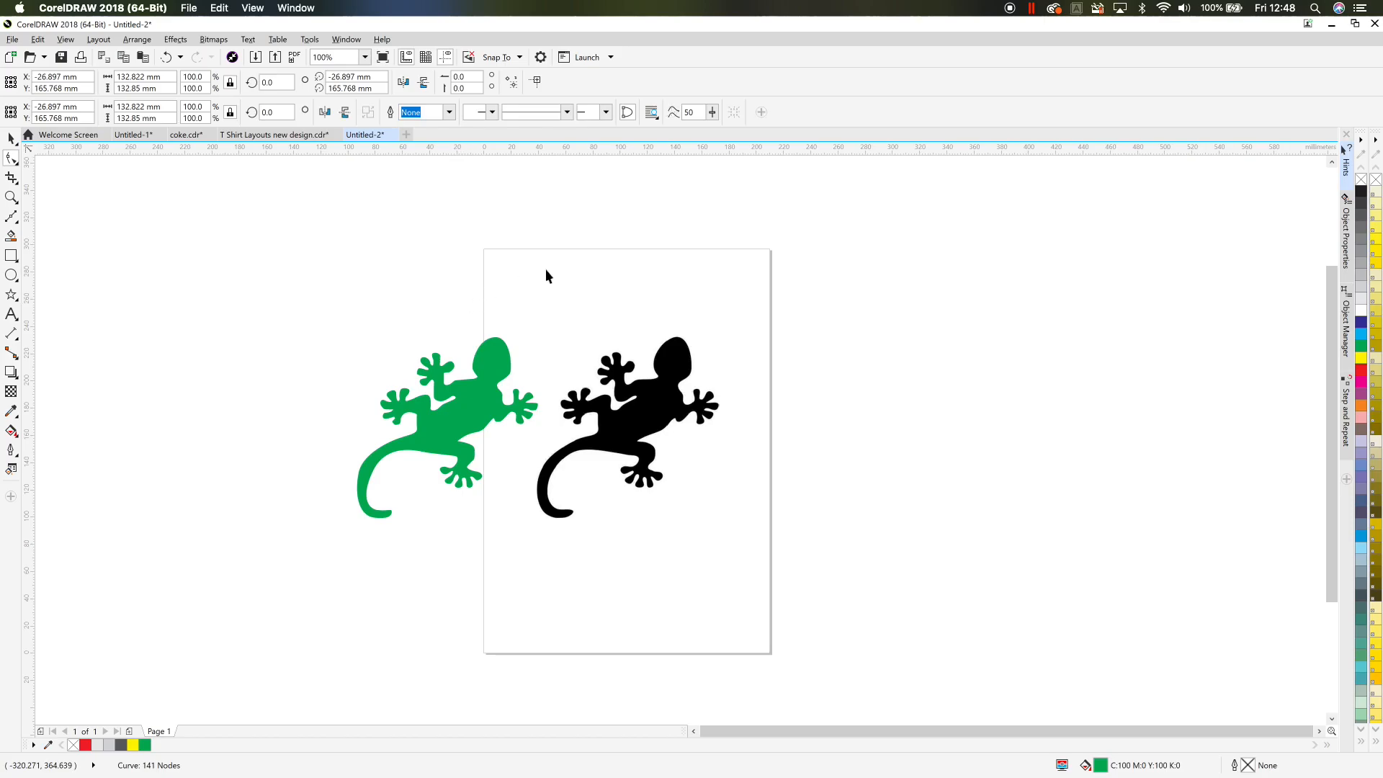
click(540, 272)
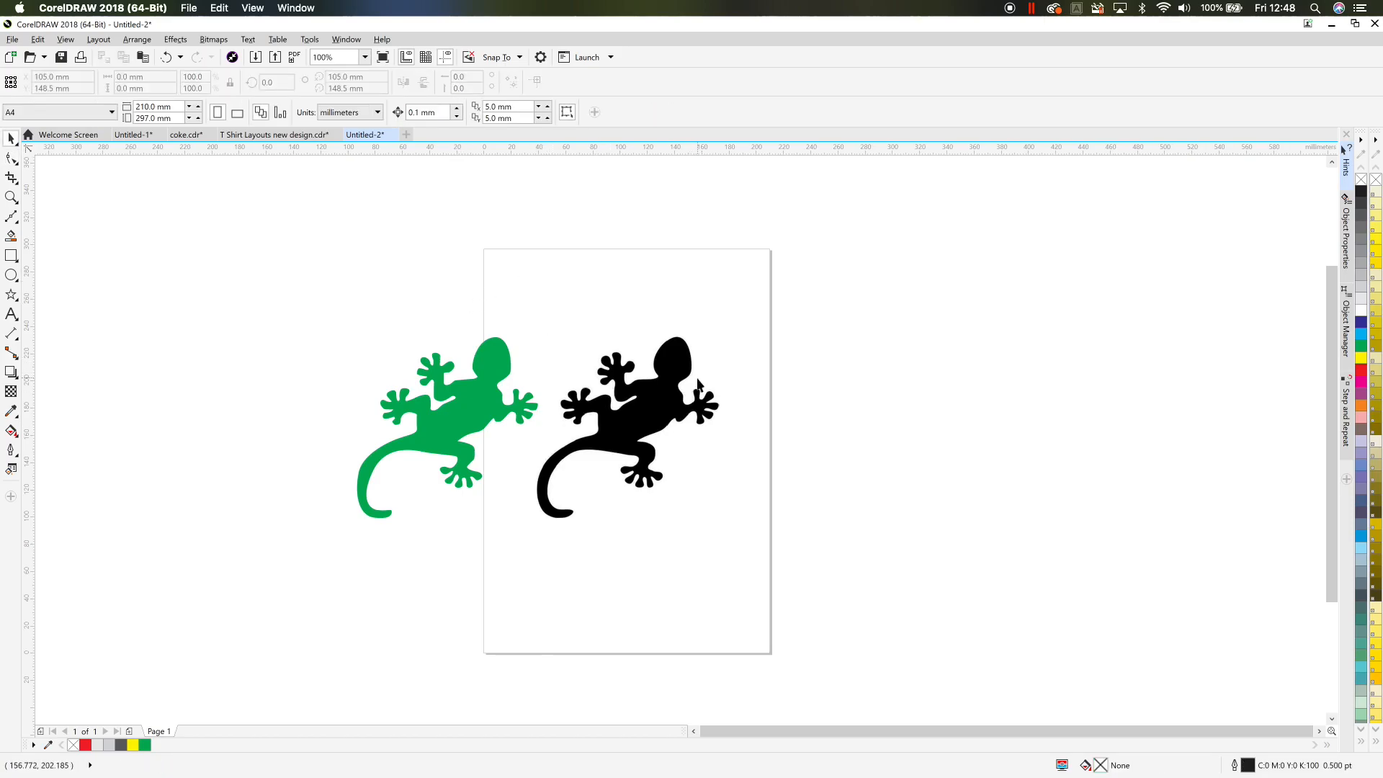
Step: Unlock the black gecko reference bitmap and move it slightly to the right, away from the green gecko
scroll(651, 424, up, 2)
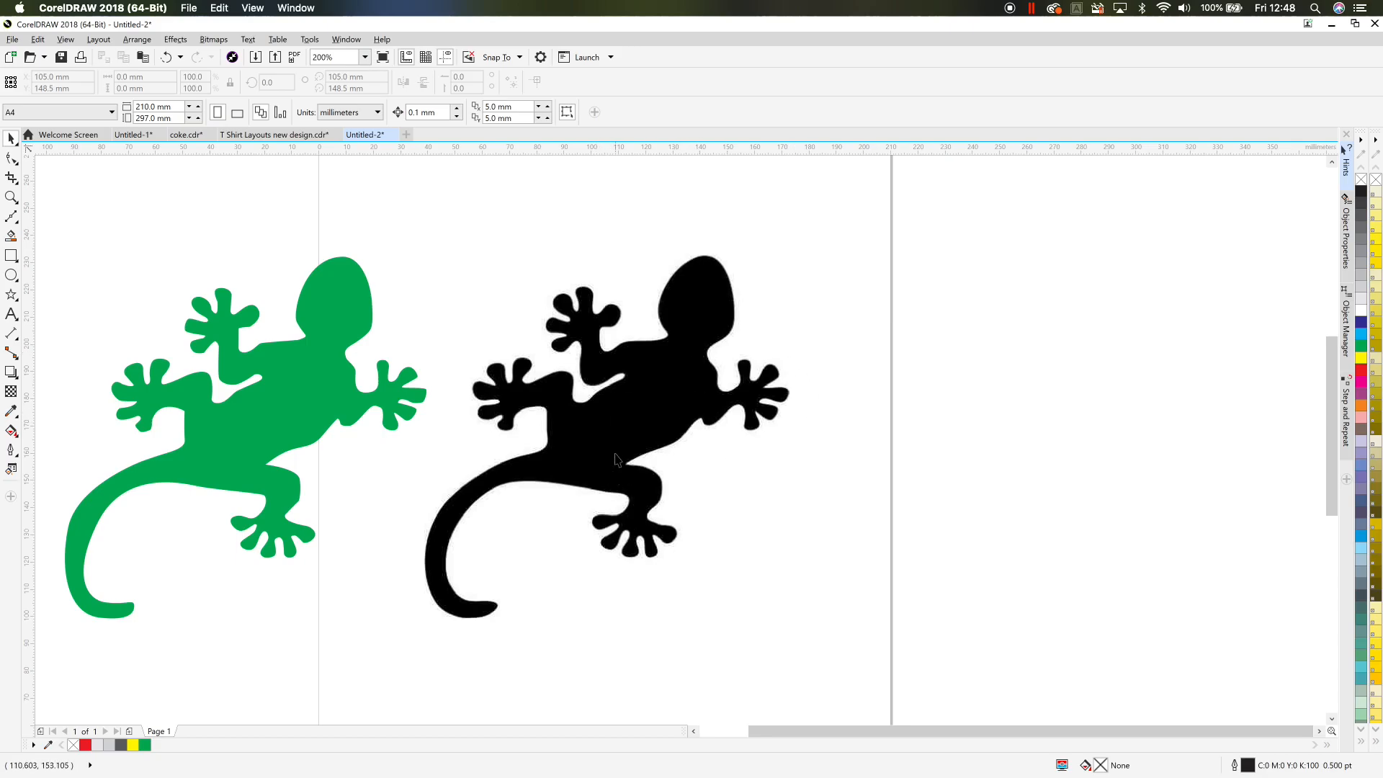
right_click(634, 404)
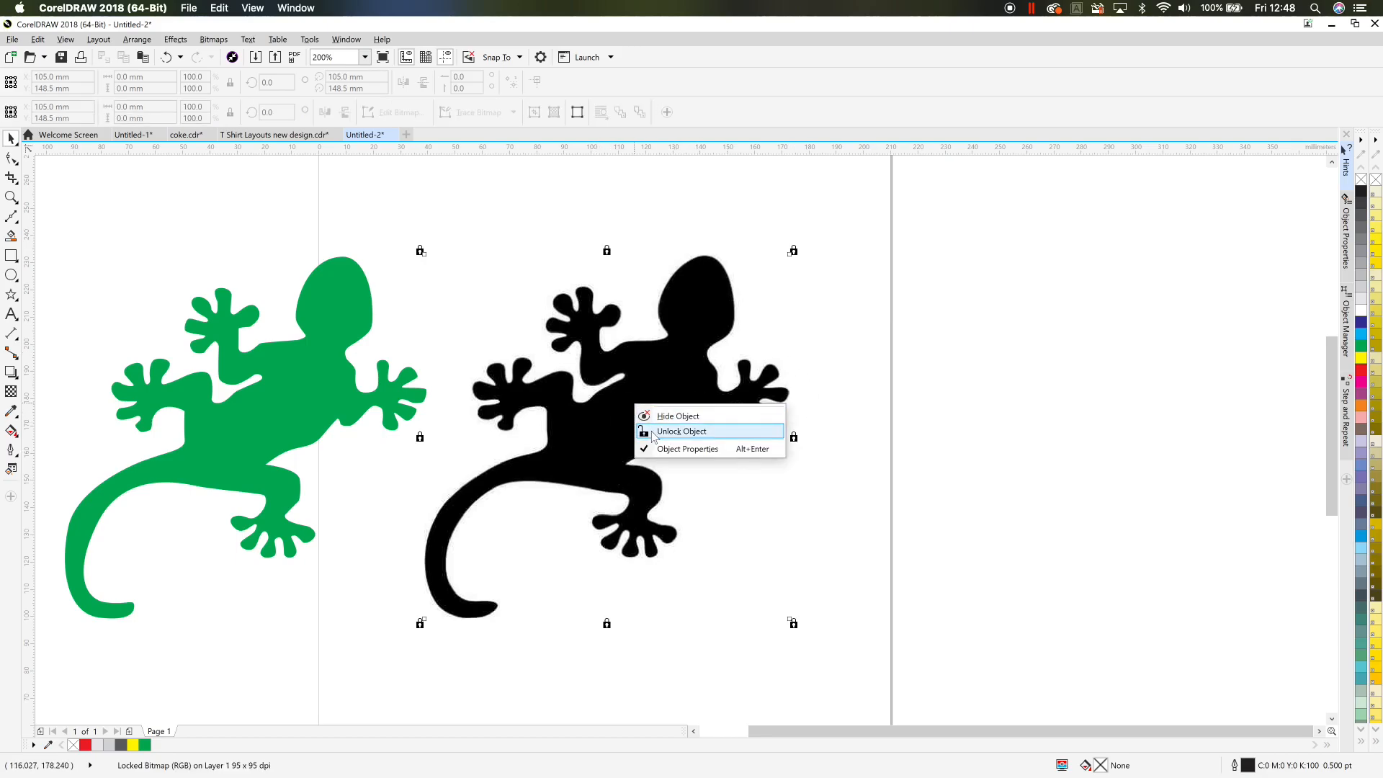
click(681, 431)
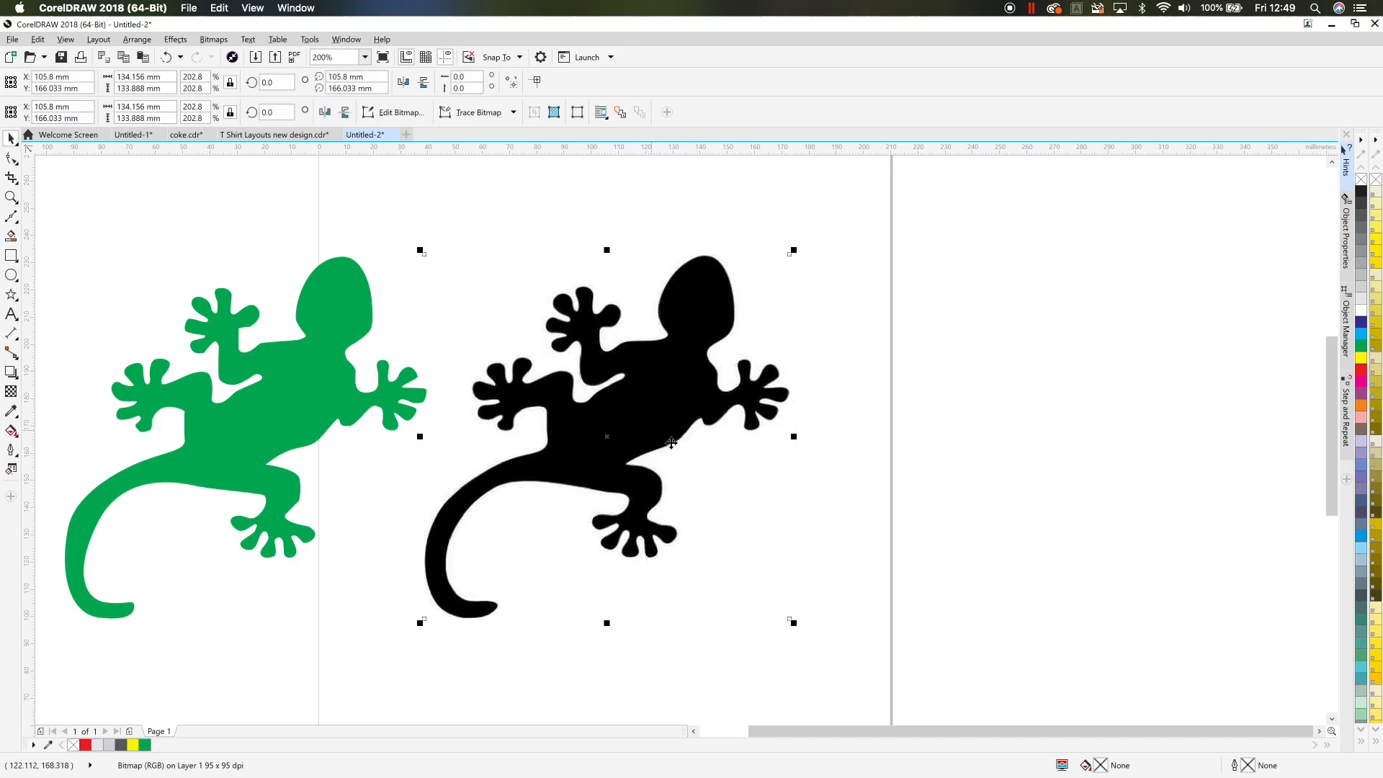
click(965, 415)
drag(675, 412, 706, 412)
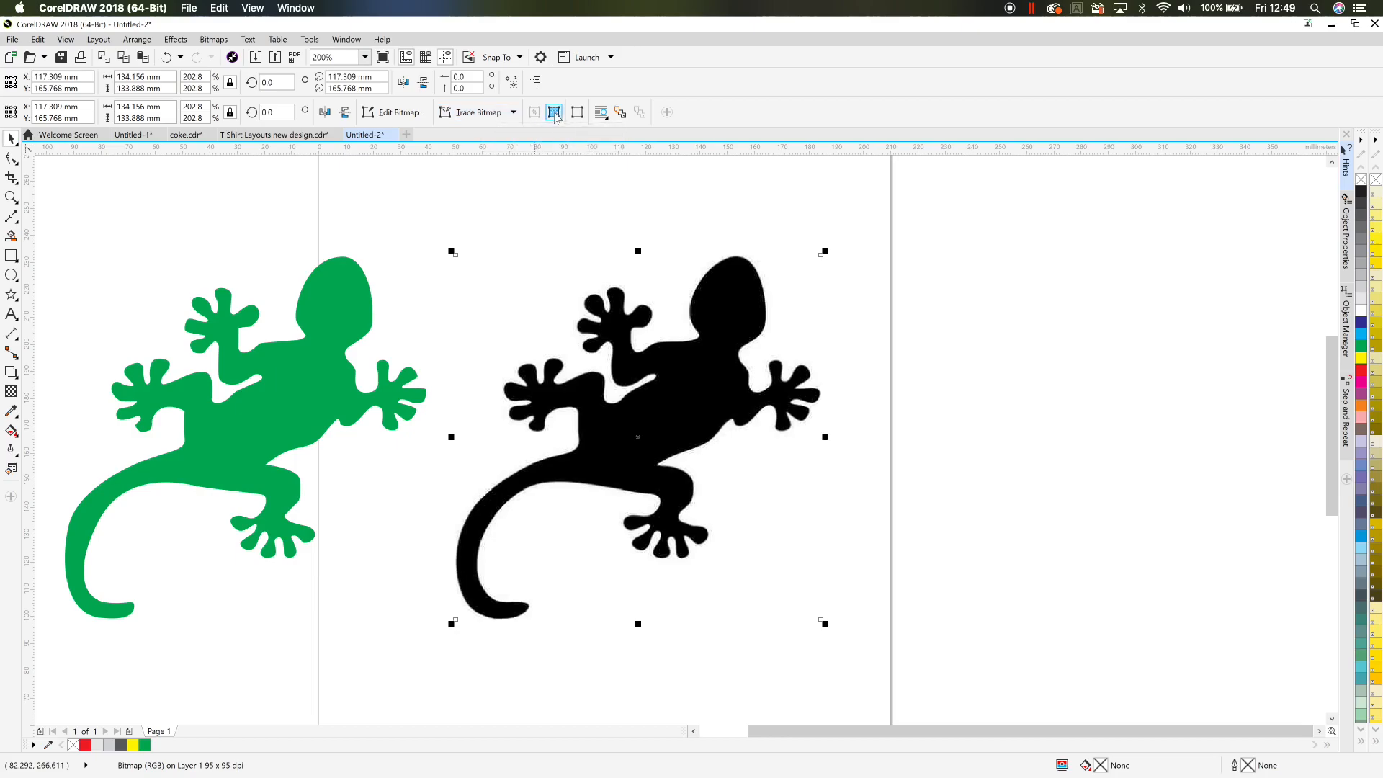
Step: Convert the gecko bitmap to vectors with Quick Trace and move the traced group to the right of the original
click(480, 113)
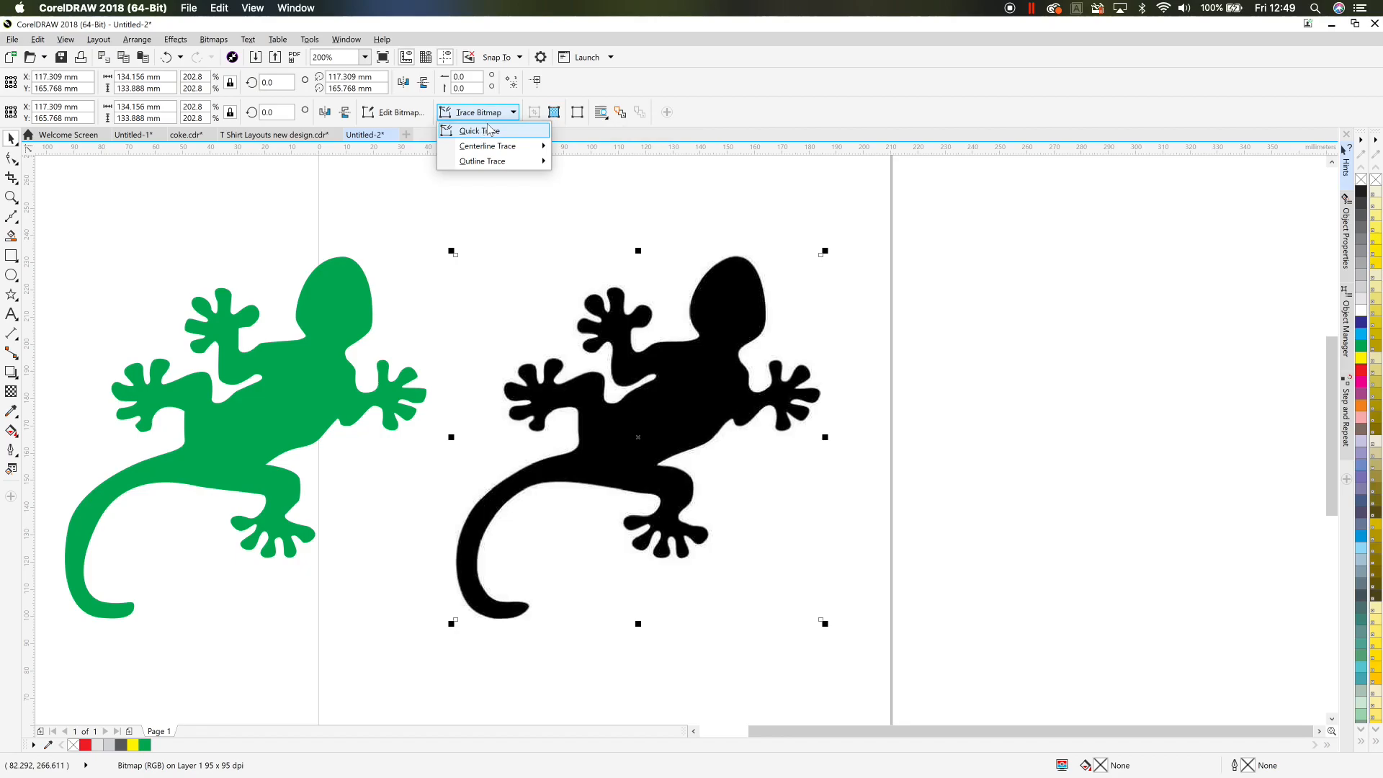
click(485, 133)
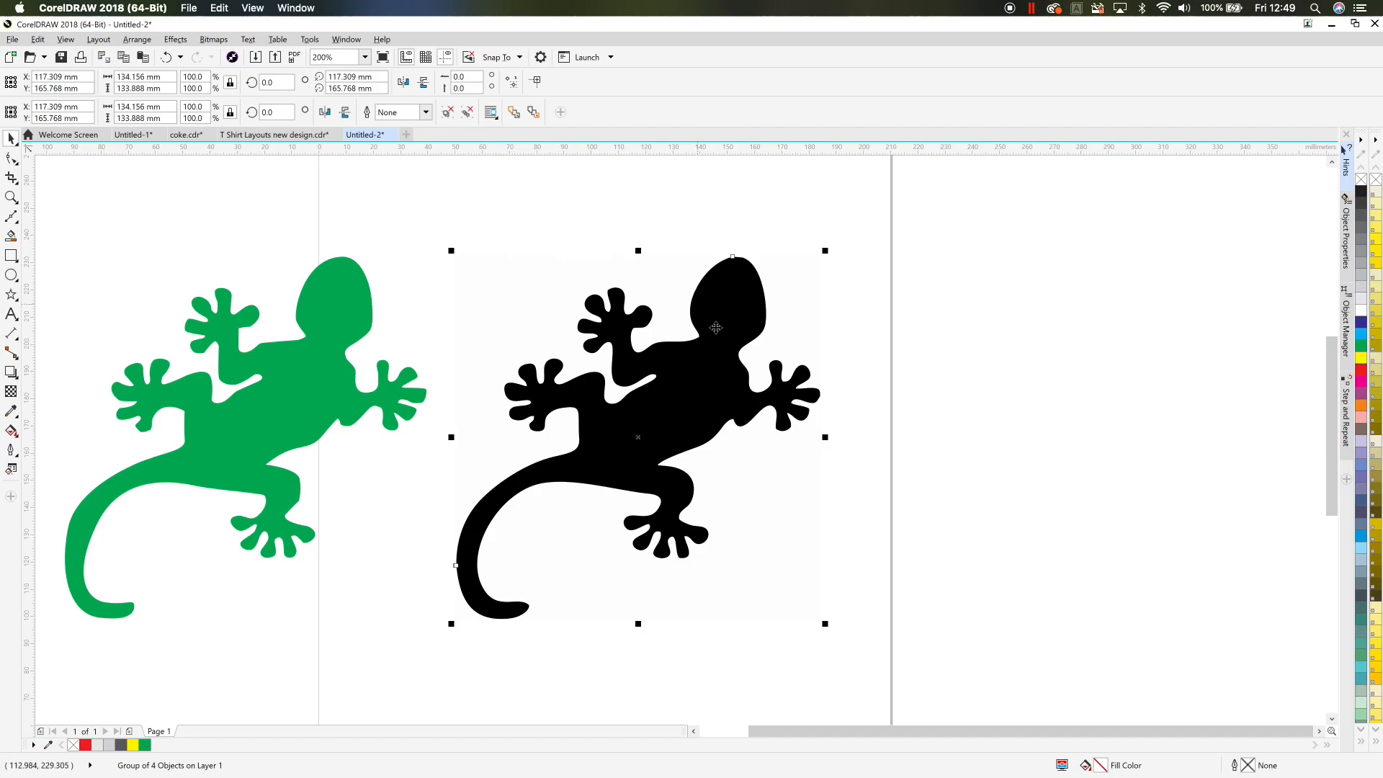
drag(711, 330, 711, 330)
drag(711, 330, 1139, 325)
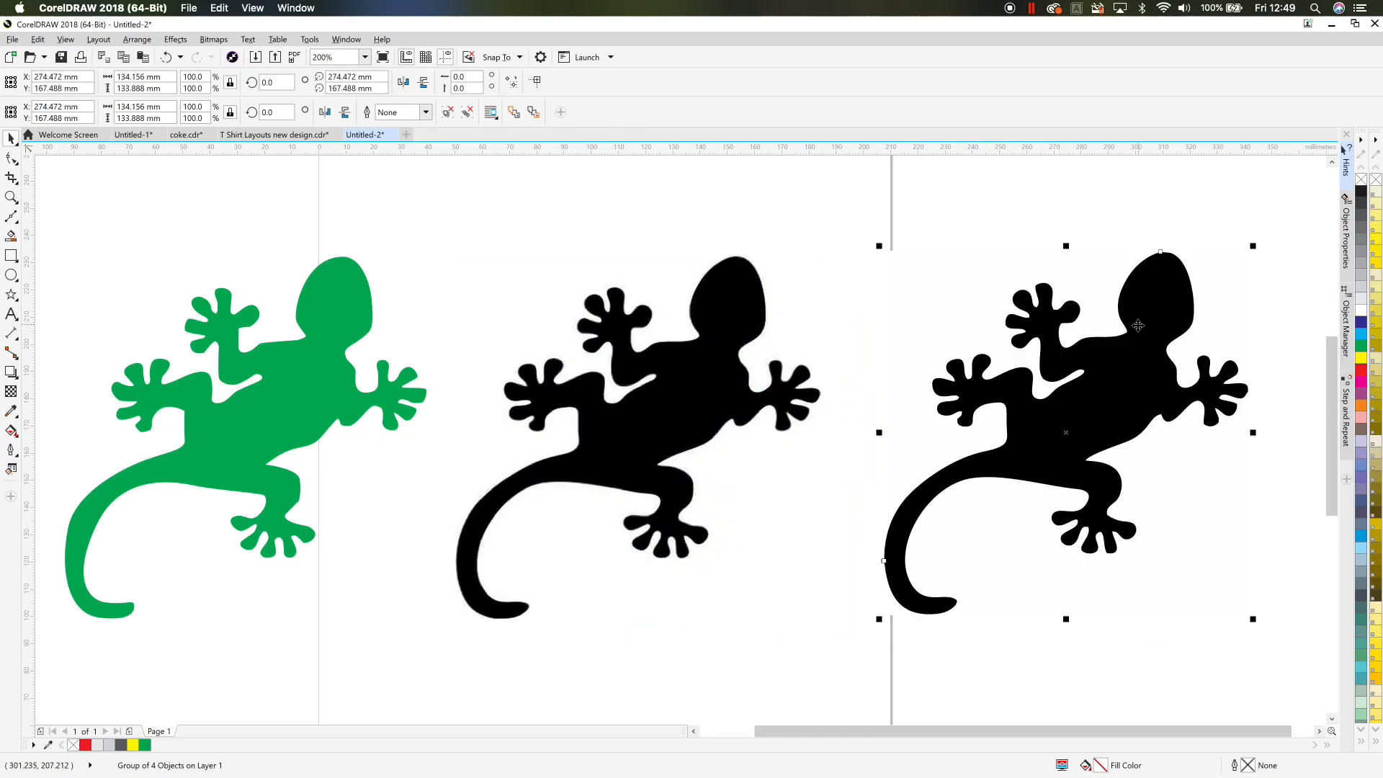
Step: Shift the traced gecko group slightly up and left, and nudge the green gecko slightly toward the reference bitmap
click(695, 392)
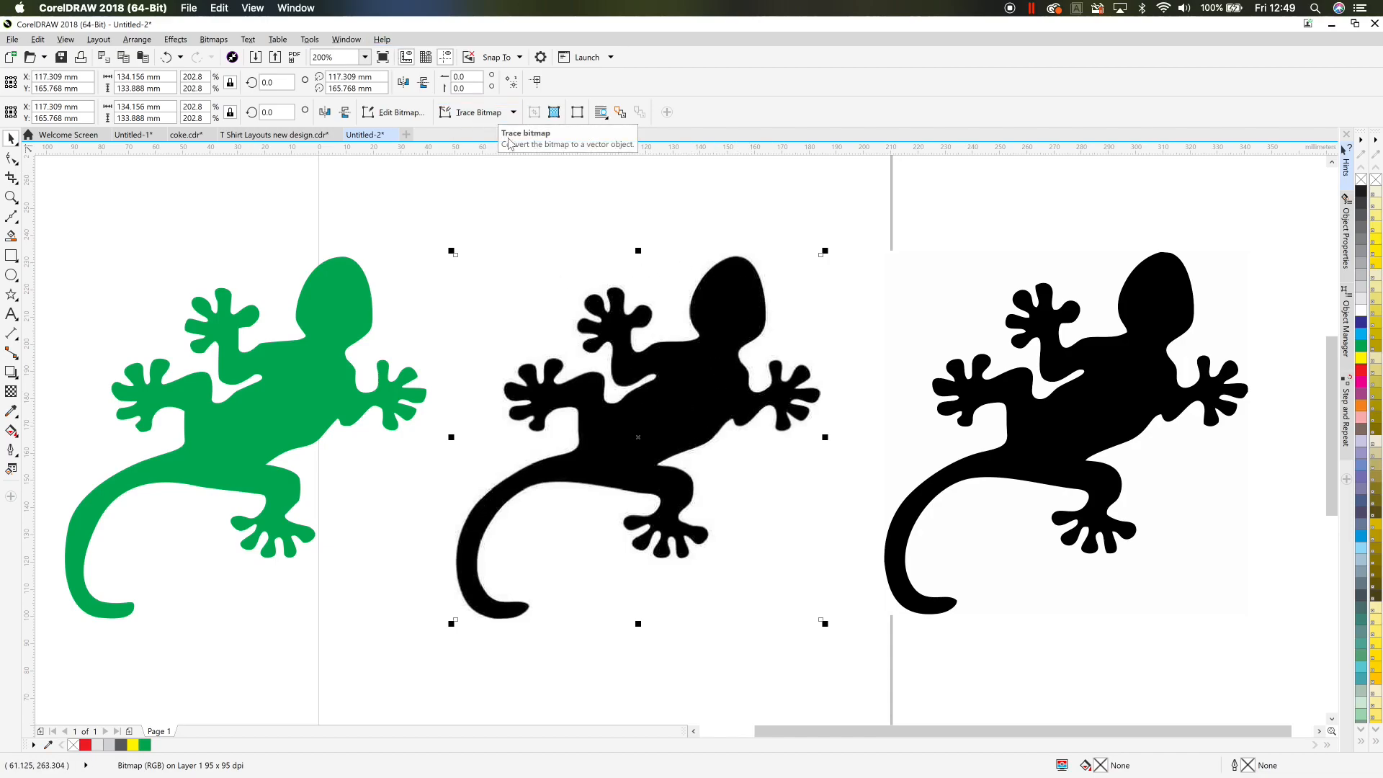
click(1111, 367)
drag(1111, 367, 1102, 359)
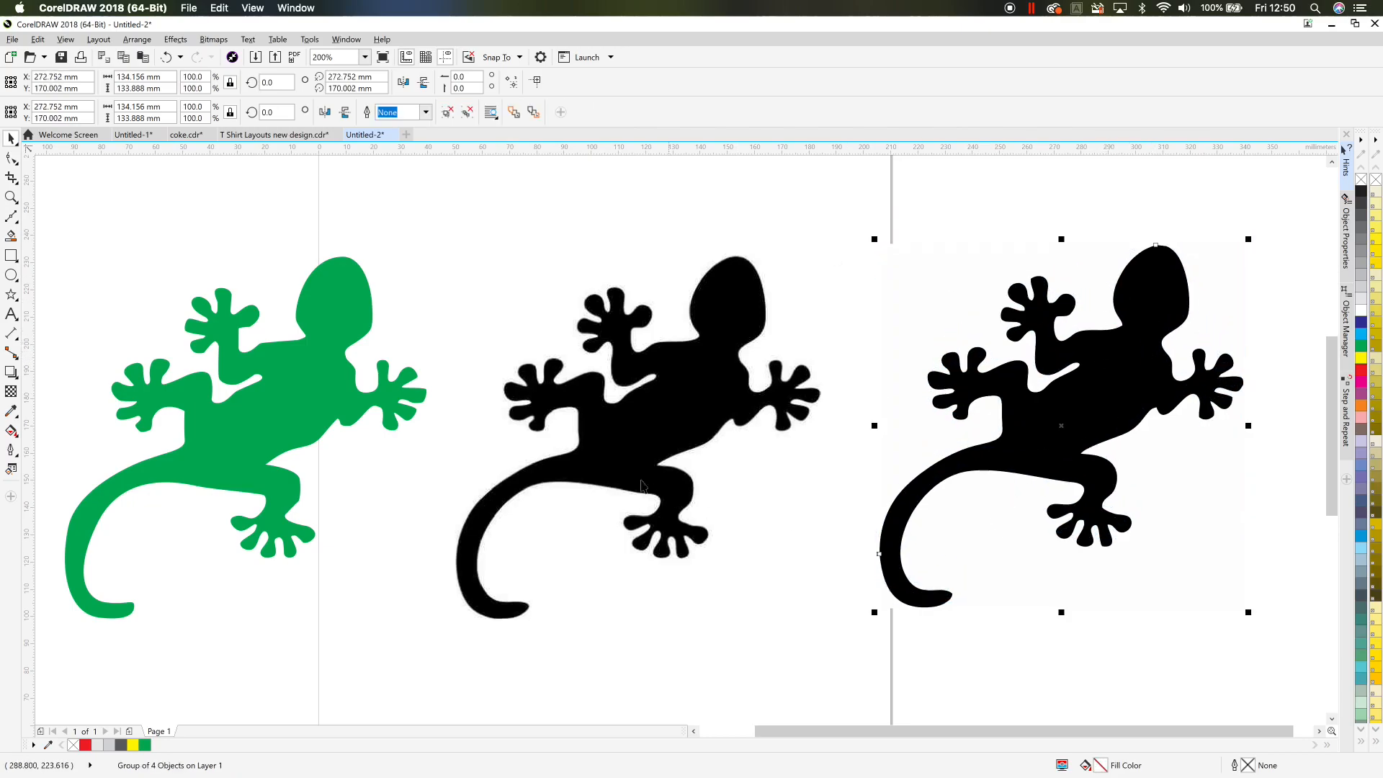
click(333, 392)
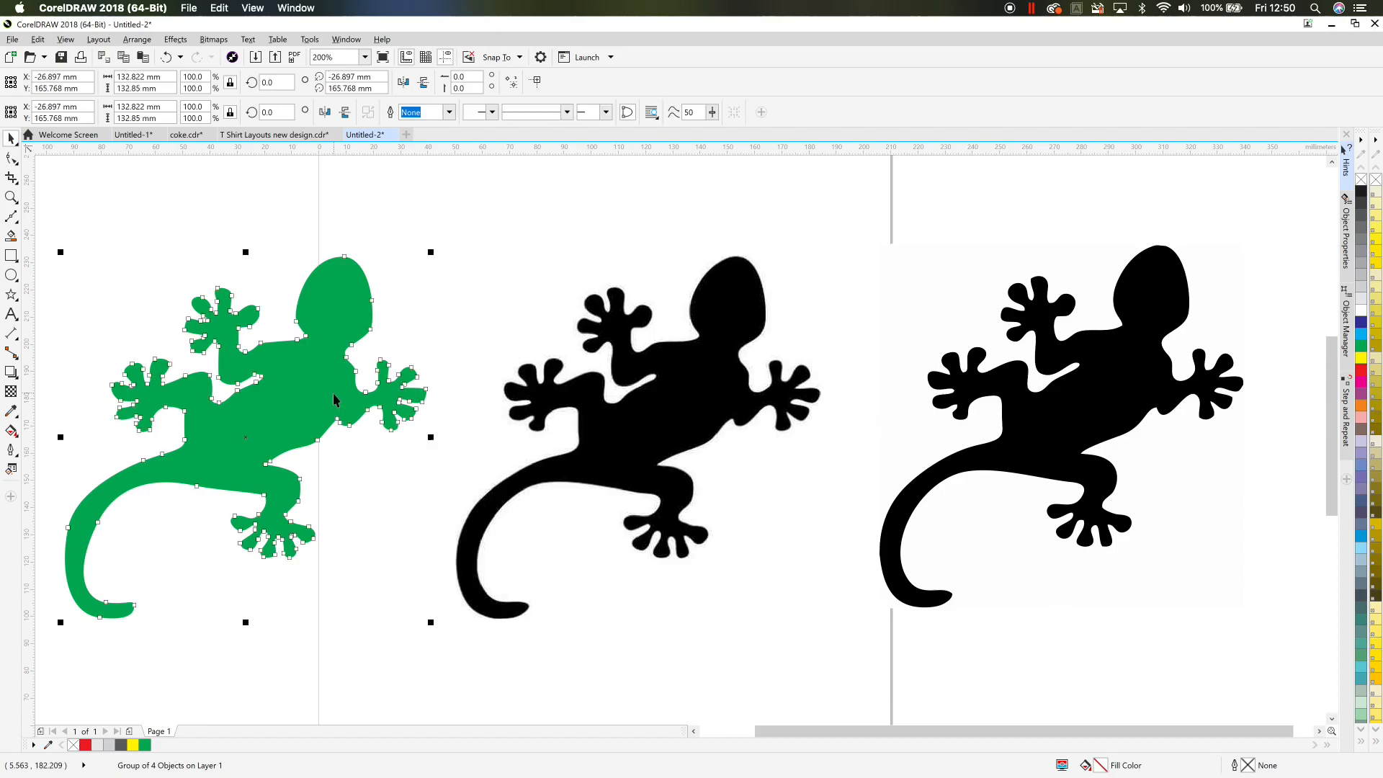
click(511, 307)
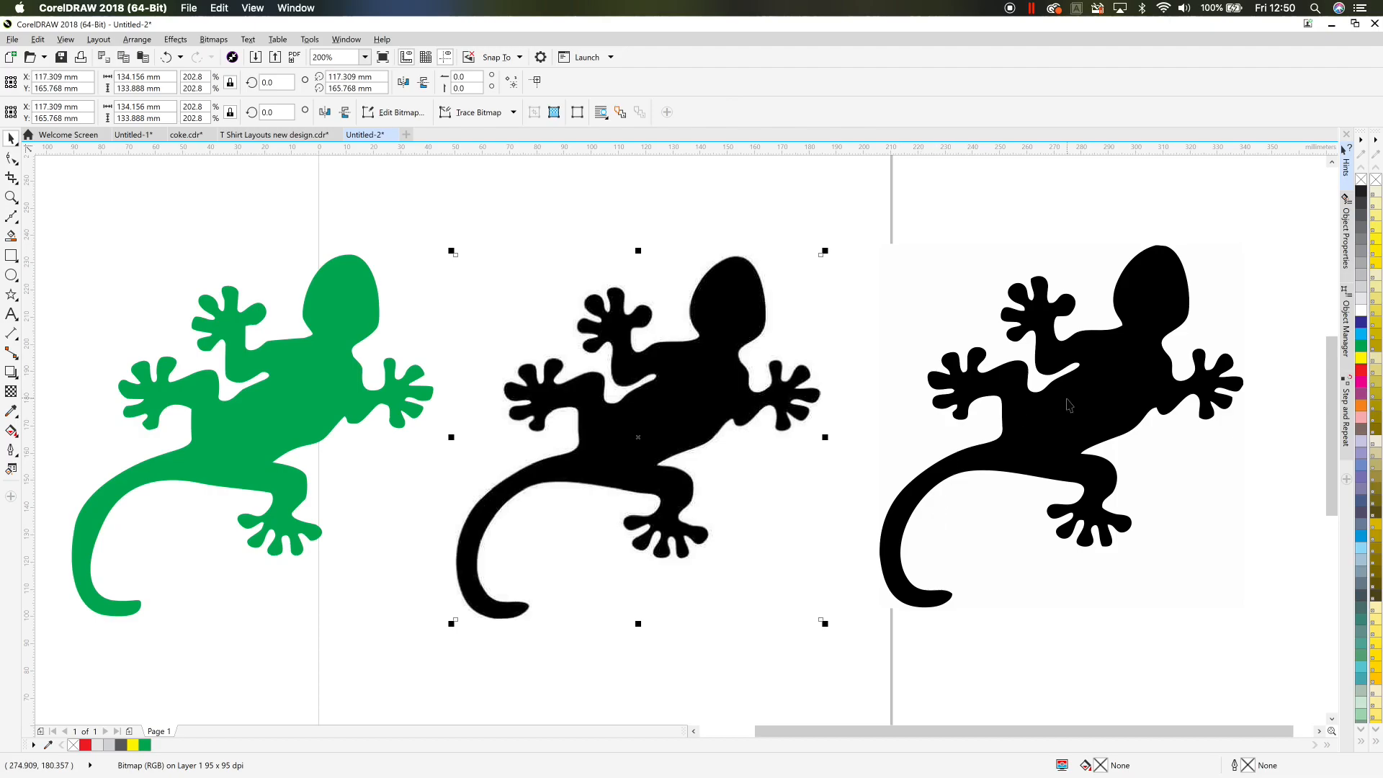
Step: Move the traced gecko group up by about 28 mm
scroll(1067, 399, down, 1)
drag(1068, 399, 863, 400)
click(832, 347)
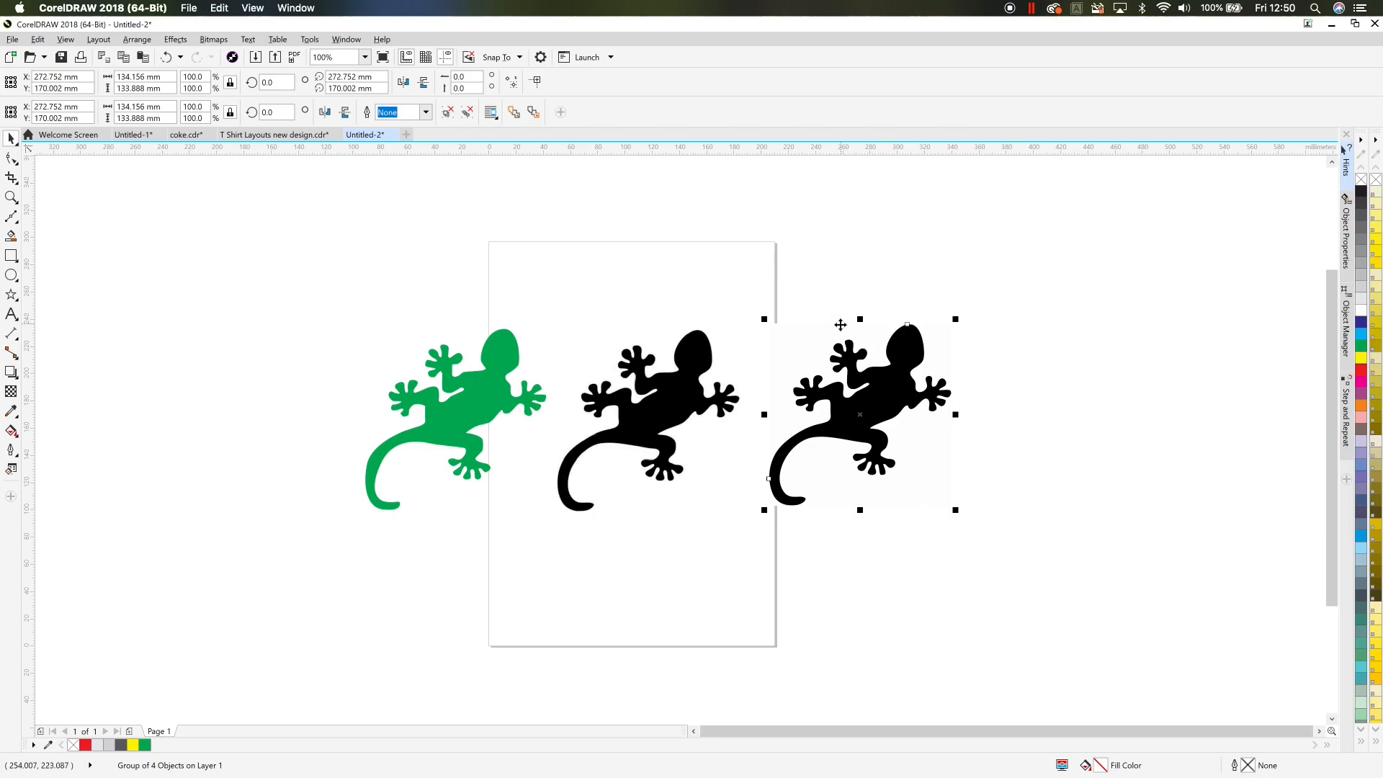
scroll(837, 317, up, 1)
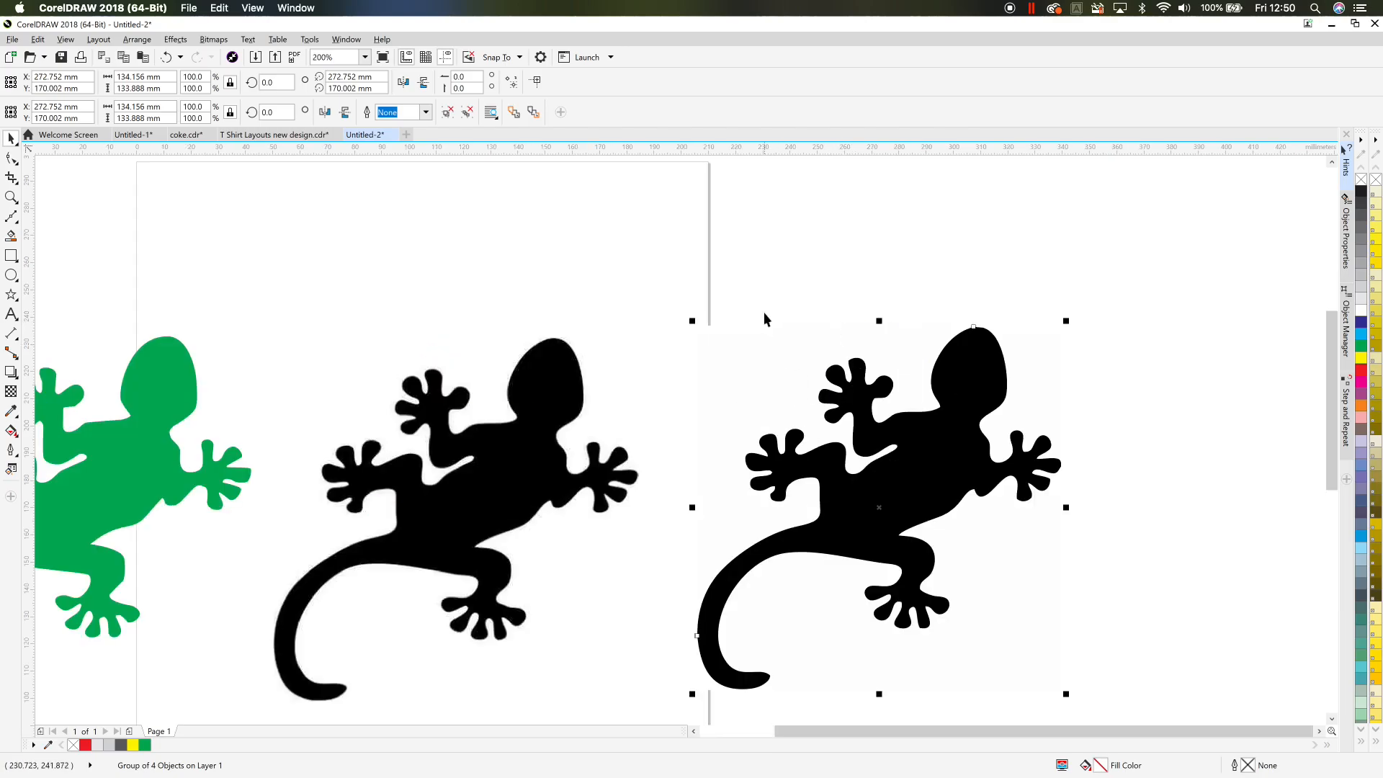
click(825, 241)
click(753, 354)
mouse_move(763, 346)
mouse_down()
mouse_move(773, 273)
mouse_move(753, 284)
mouse_up()
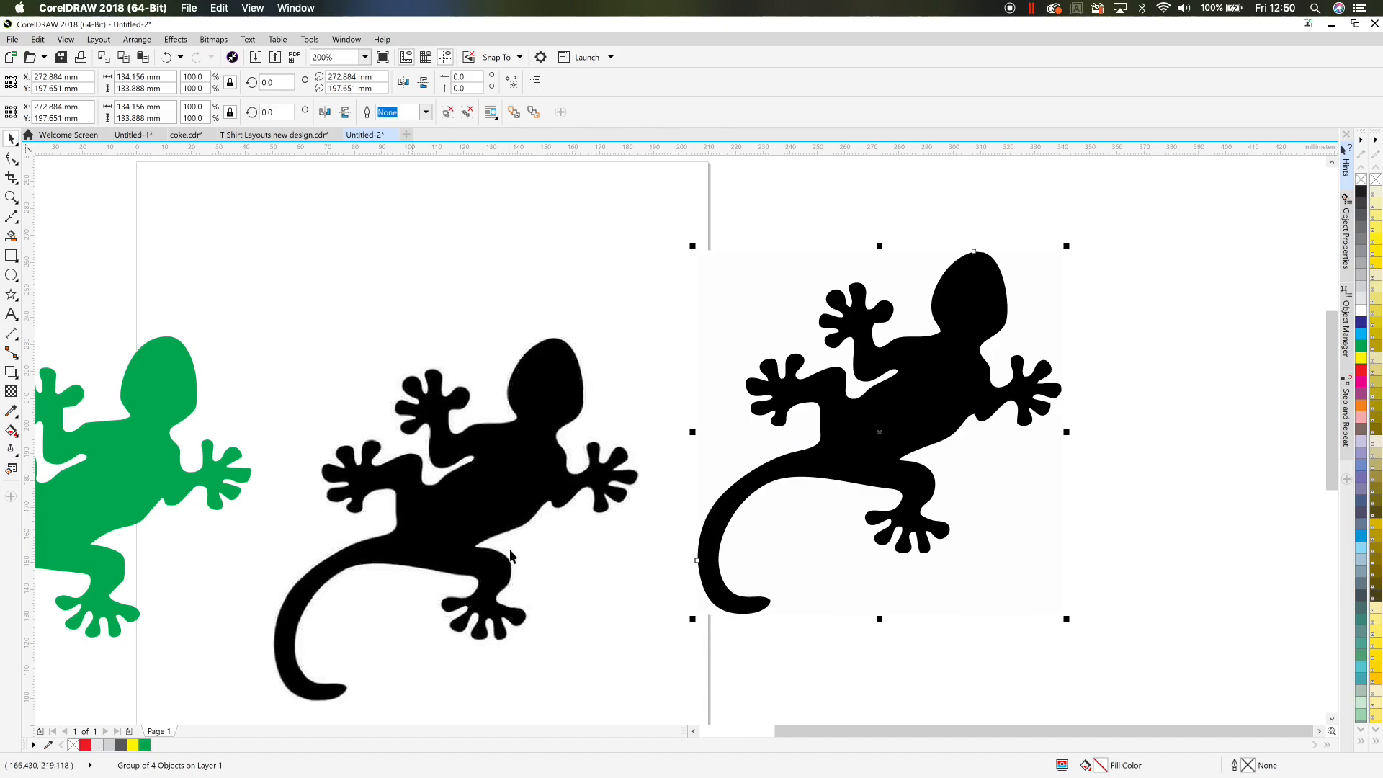
Step: Move the black reference bitmap up by about 19 mm and shift the traced group right until it is clear of the page
click(522, 402)
drag(522, 402, 522, 352)
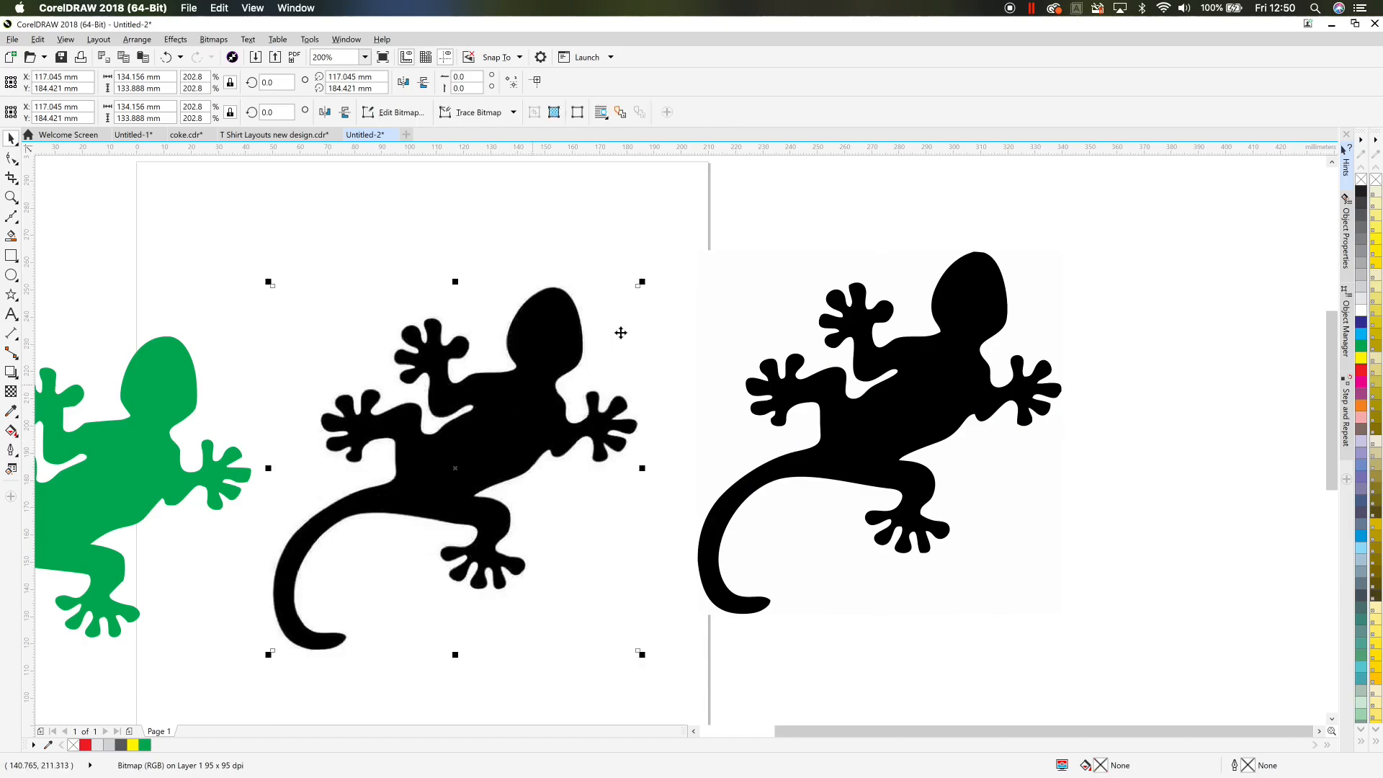
drag(728, 322, 753, 310)
drag(785, 371, 820, 372)
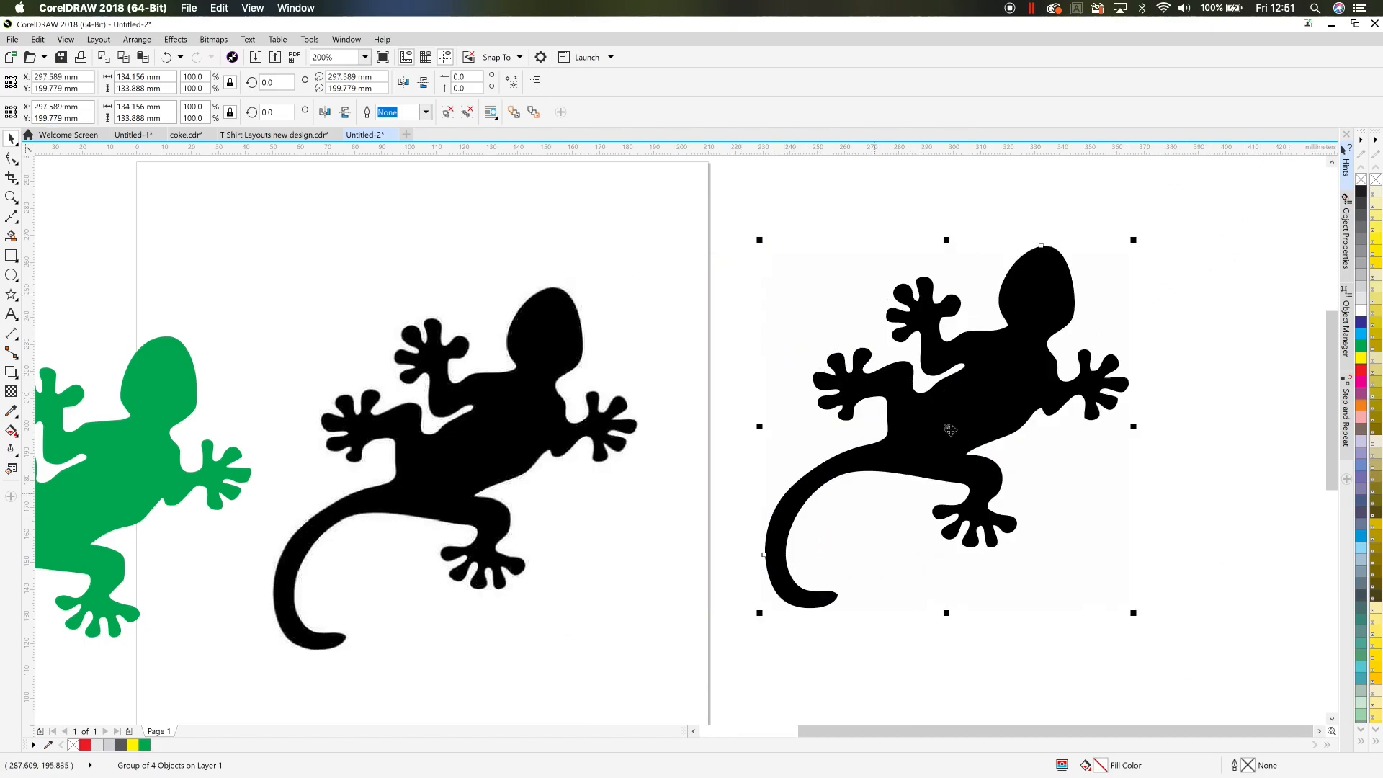
Step: Give the traced gecko group a 0.5 pt cyan outline (C100 M0 Y0 K0) and ungroup it
right_click(1362, 335)
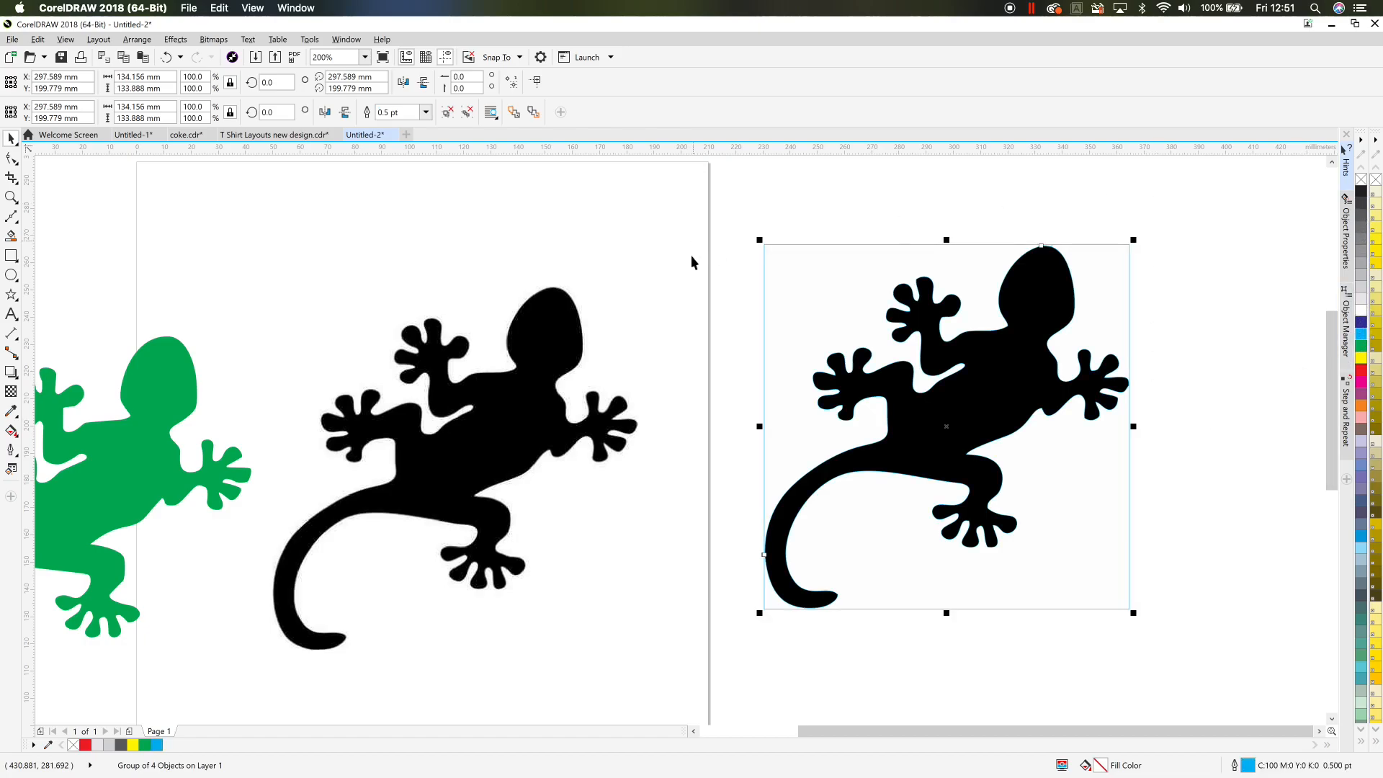
click(1173, 265)
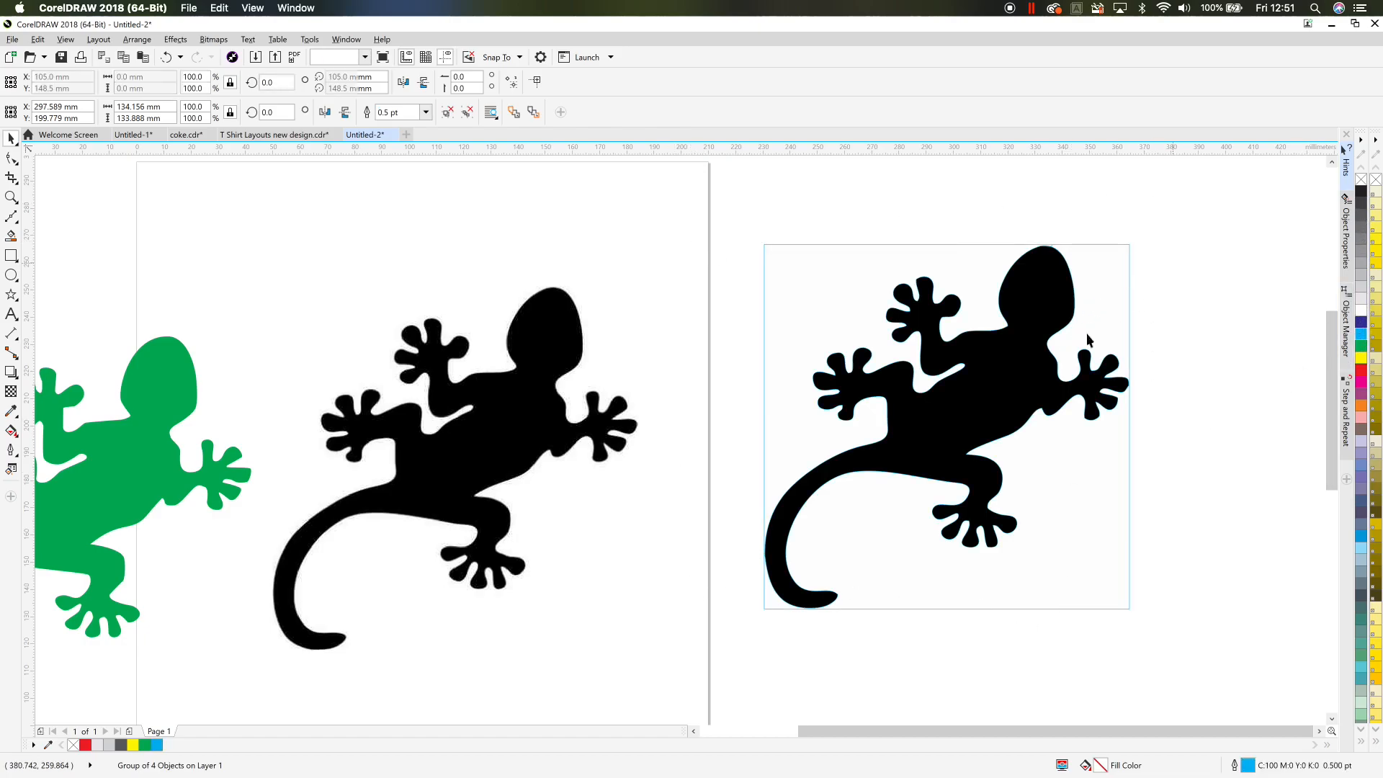
click(1095, 297)
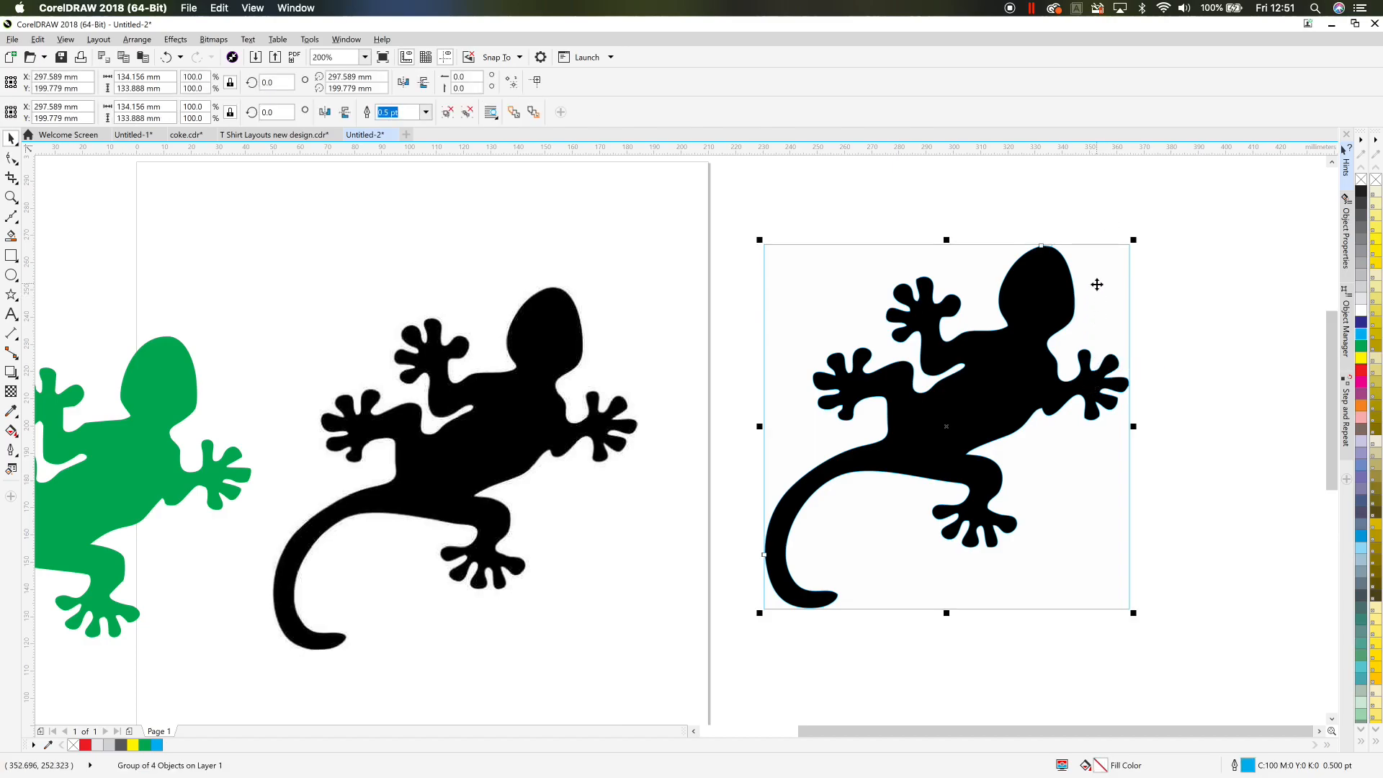
click(447, 113)
Step: Delete the three near-white background pieces around the traced gecko and select the remaining black gecko curve
click(851, 281)
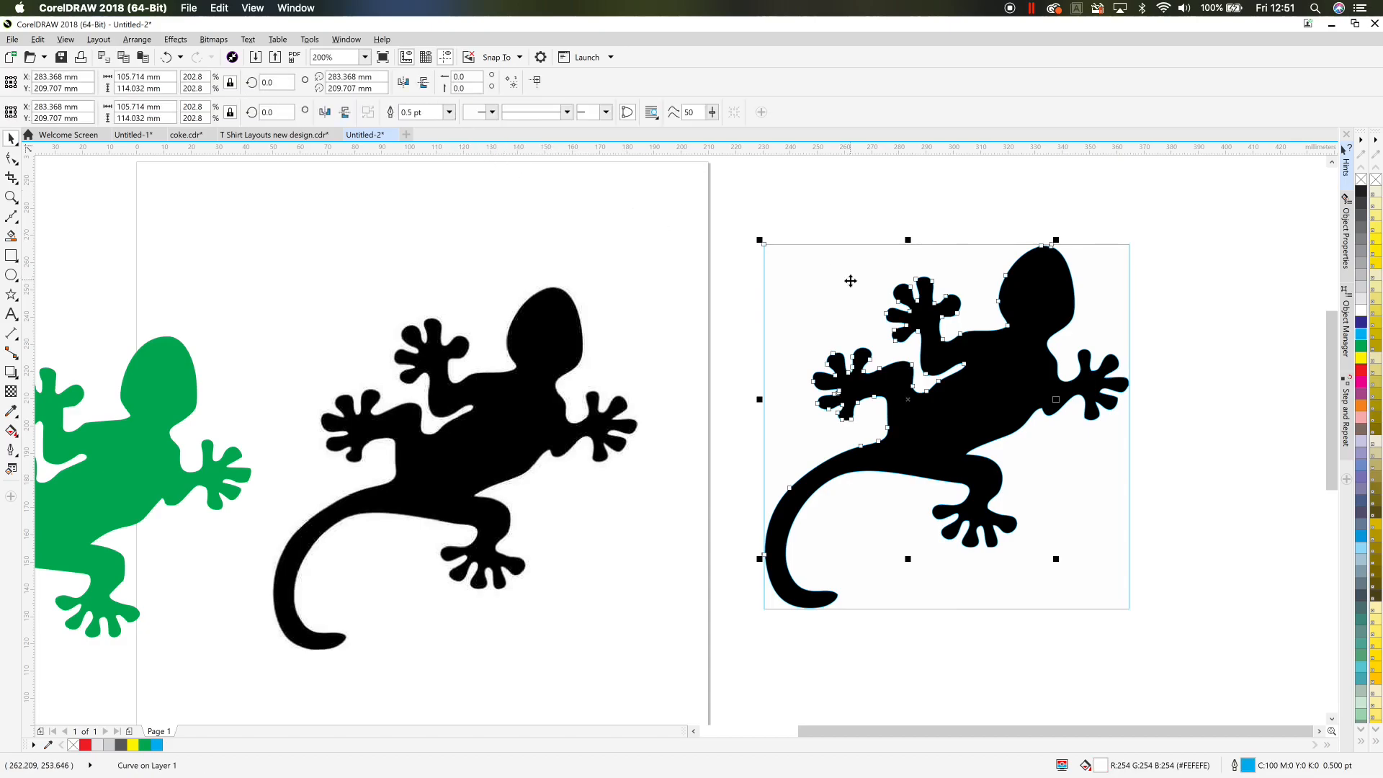
drag(850, 281, 819, 256)
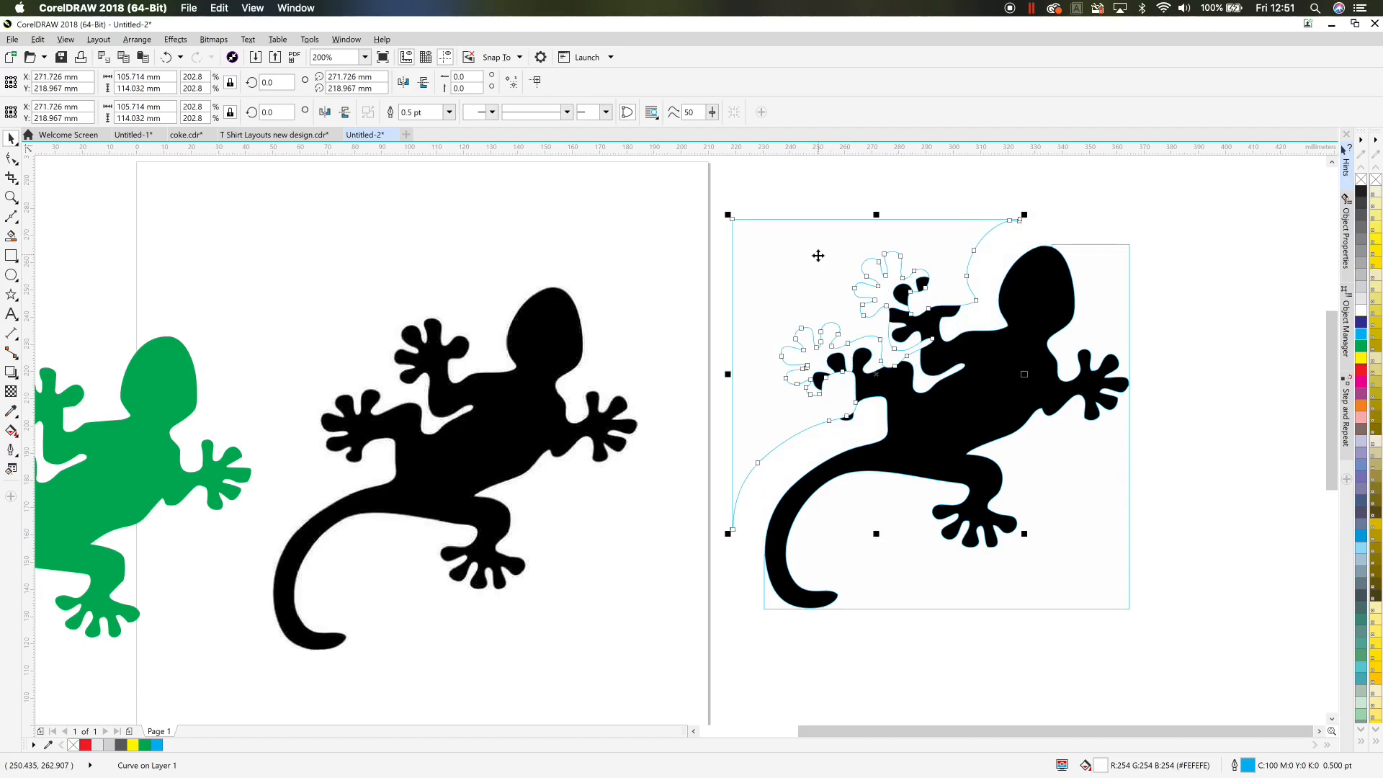
key(Delete)
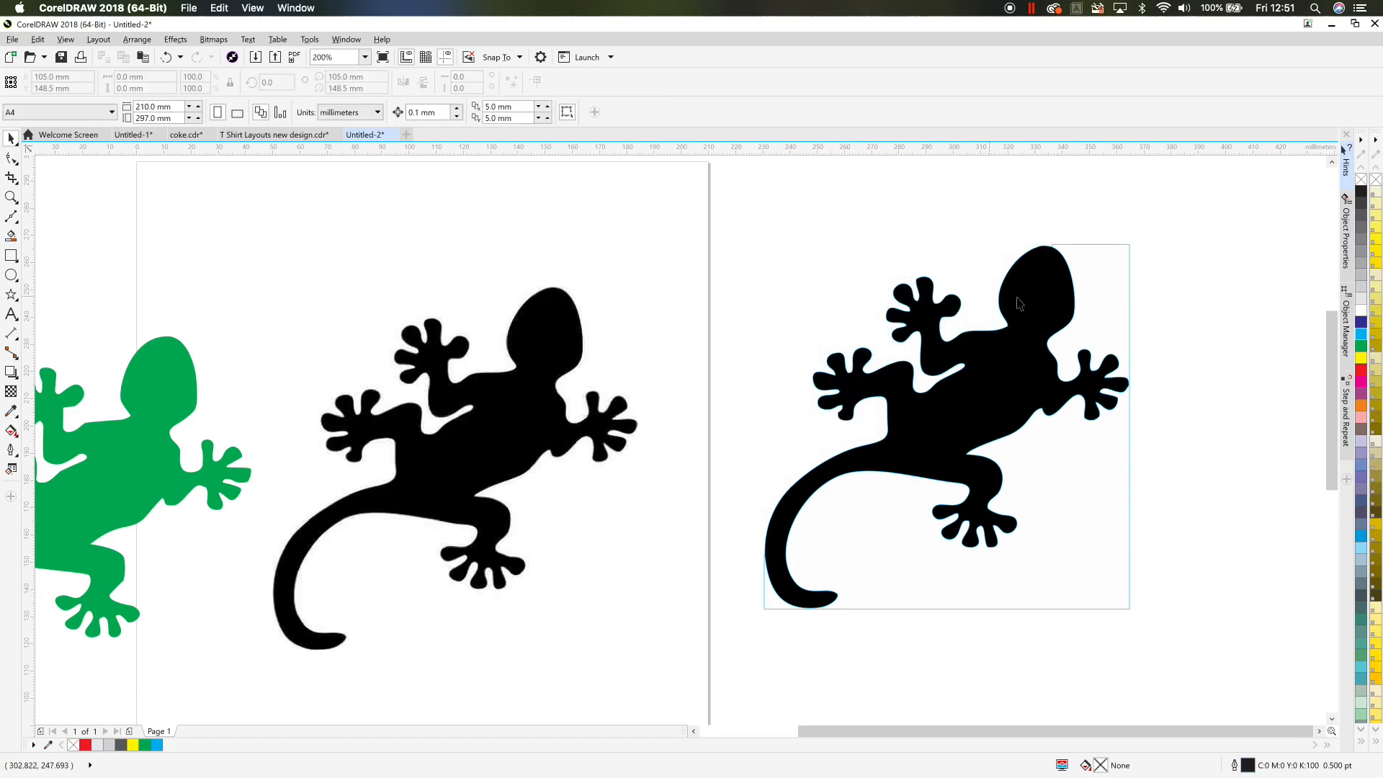
click(1096, 266)
key(Delete)
click(1053, 483)
key(Delete)
drag(726, 168, 1245, 681)
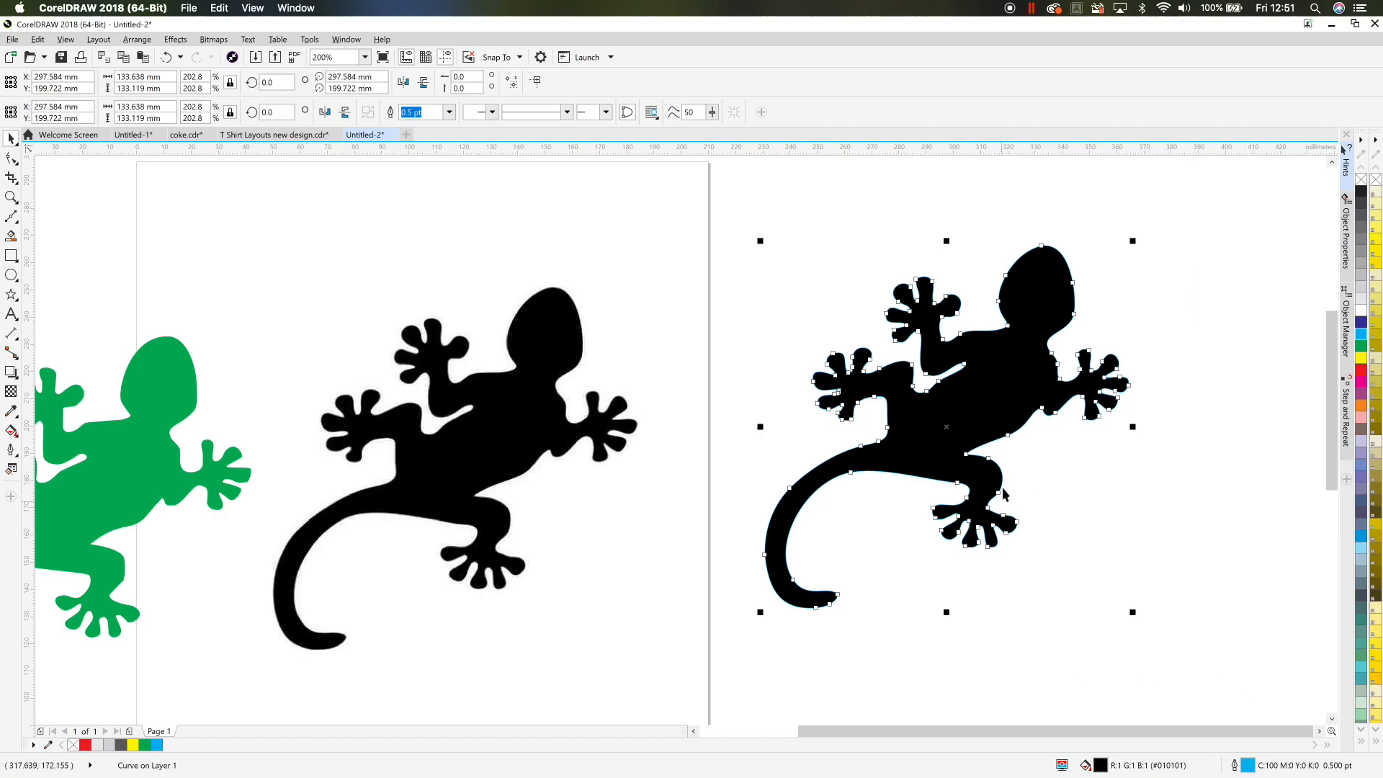
click(982, 435)
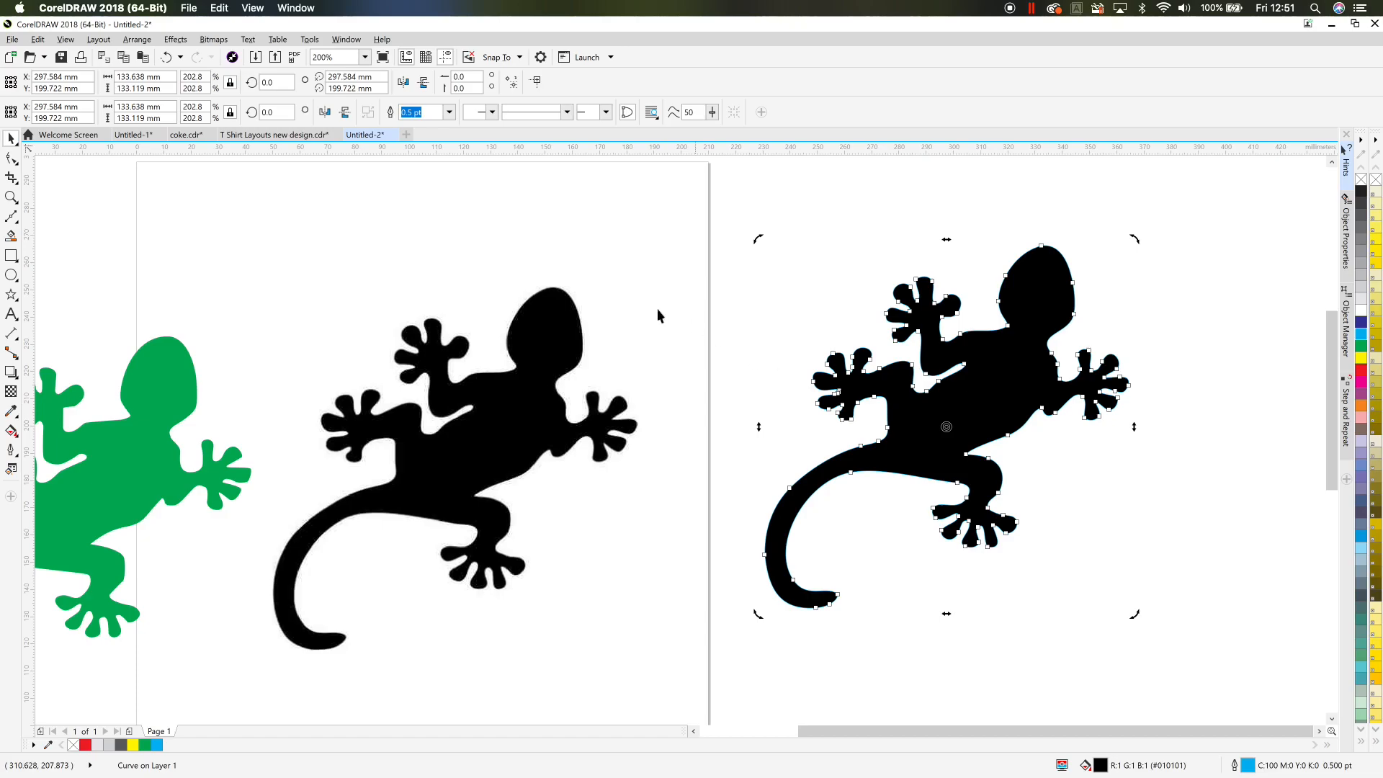